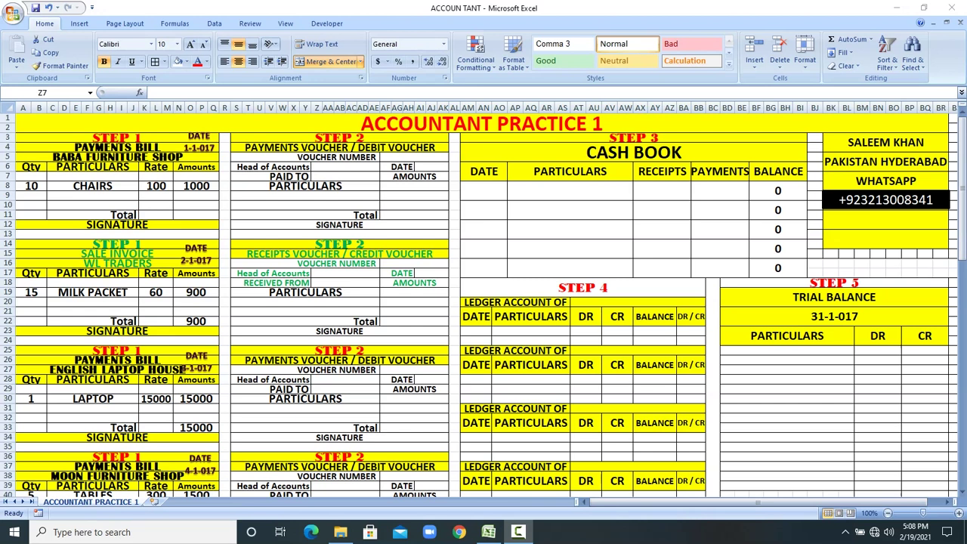
Step: Examine the layout of the five practice sections: bills, vouchers, cash book, ledger accounts and trial balance
key(alt+Tab)
click(117, 138)
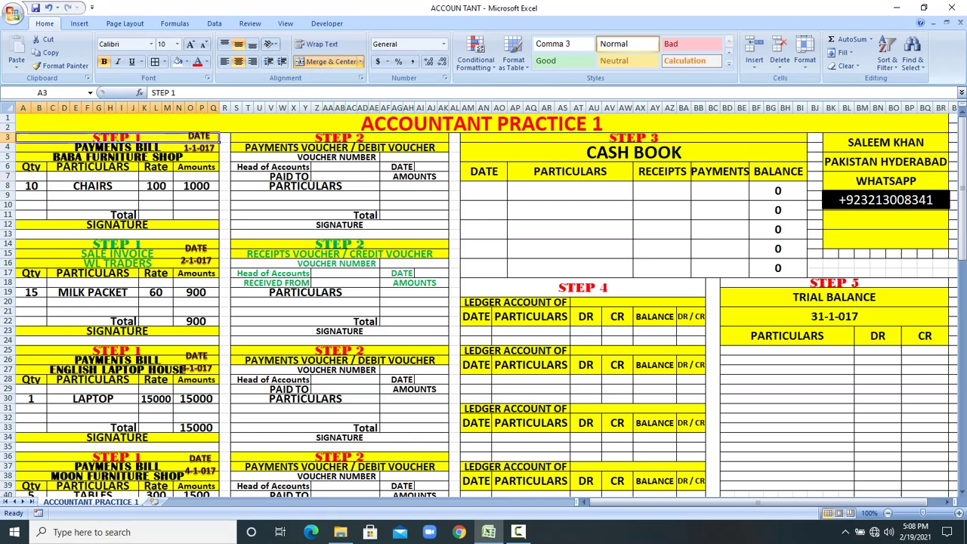
drag(117, 139, 117, 215)
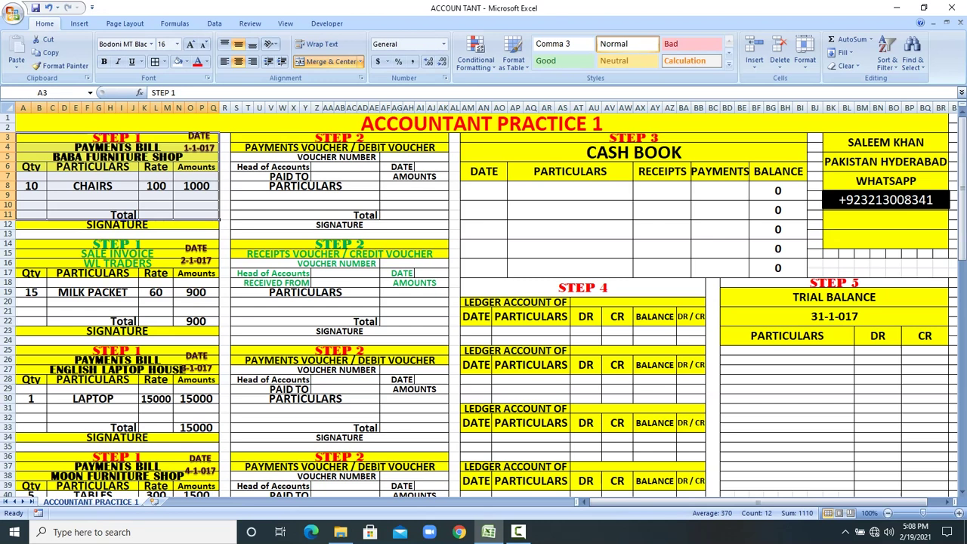
click(117, 138)
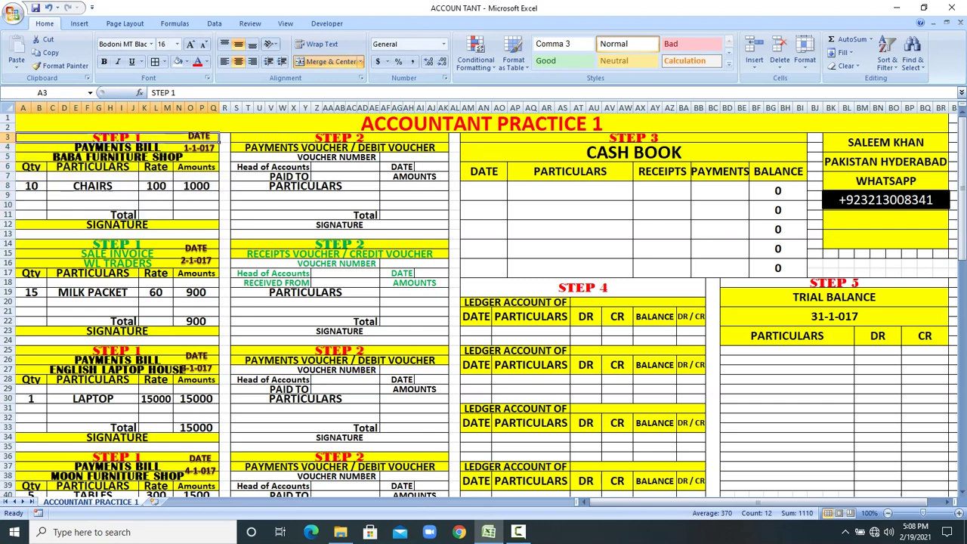
drag(117, 138, 117, 215)
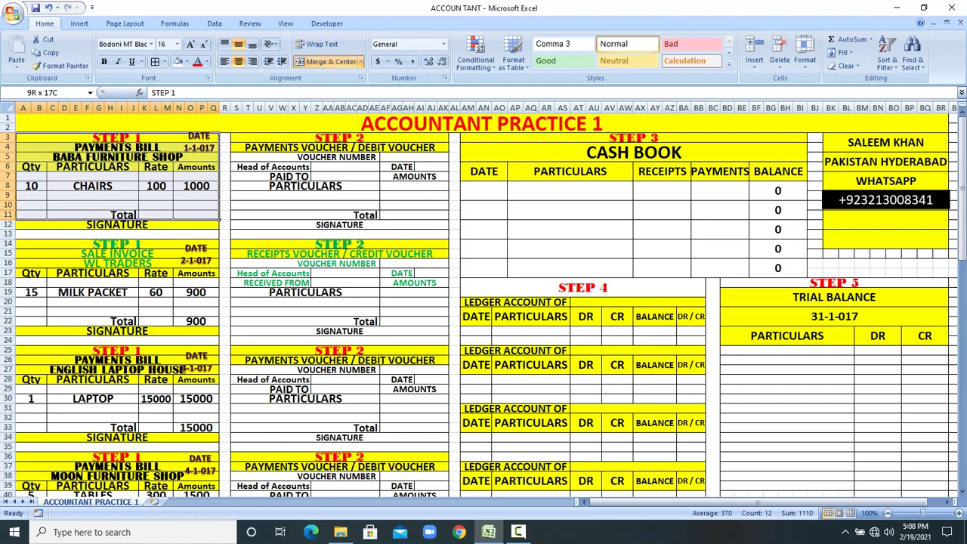
click(117, 244)
drag(117, 244, 117, 293)
click(117, 139)
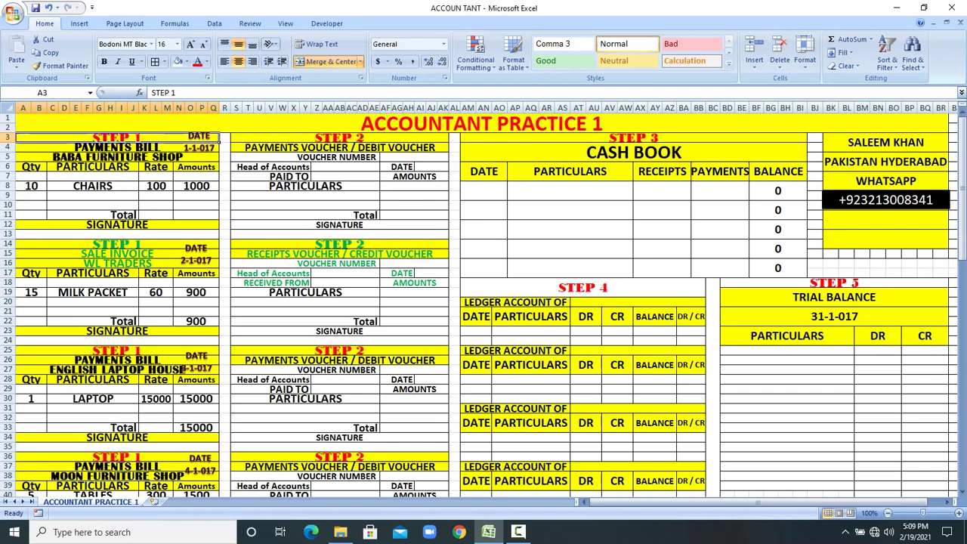
drag(117, 139, 117, 215)
drag(339, 139, 339, 225)
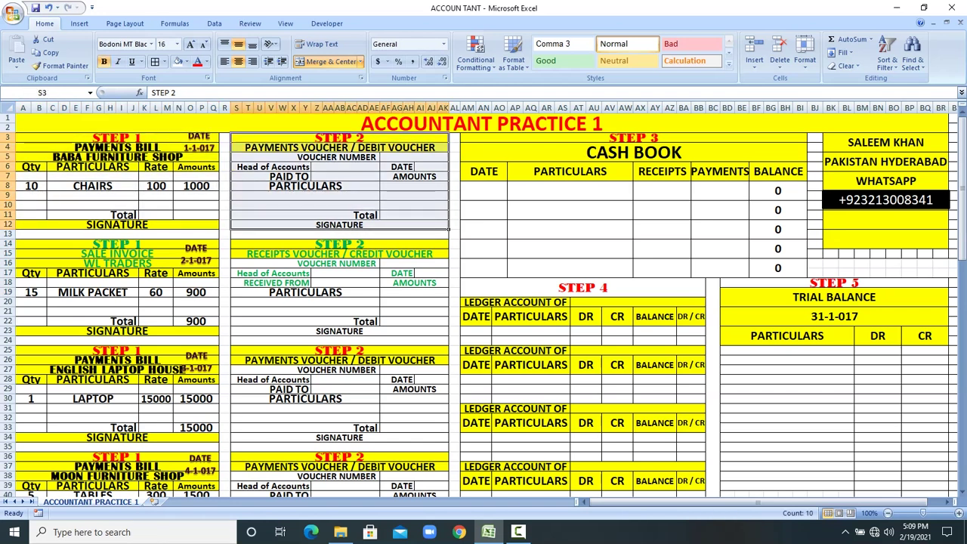
click(117, 138)
click(340, 138)
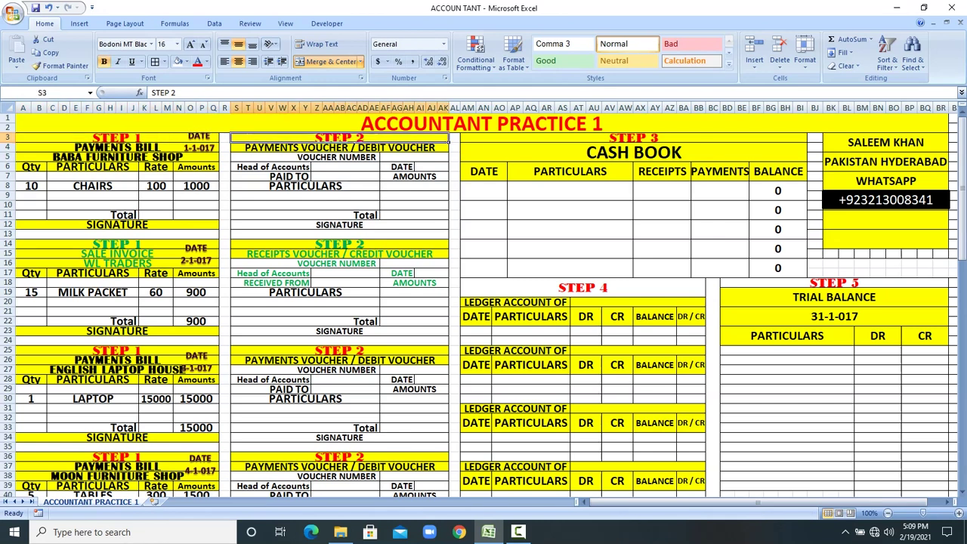
click(633, 138)
click(583, 288)
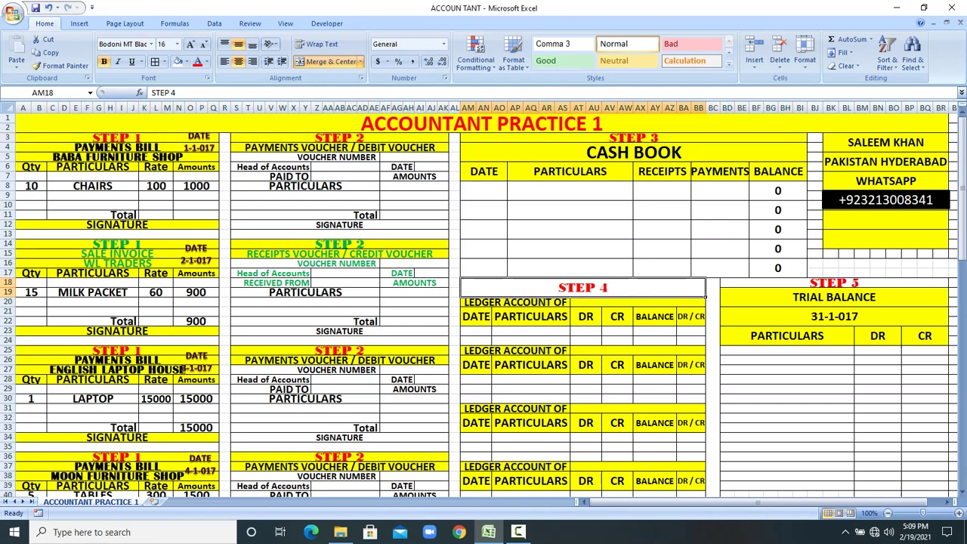
click(834, 283)
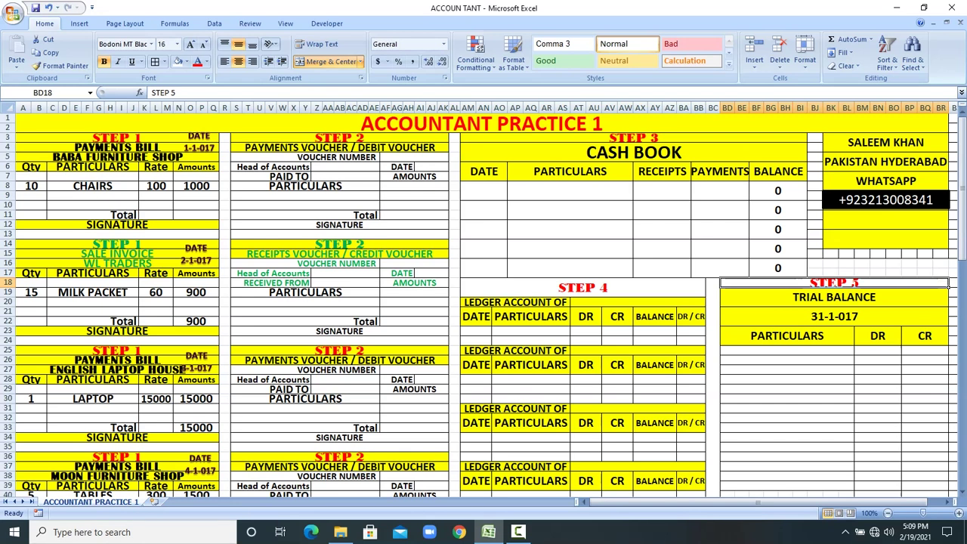
Step: Enter 1 as the voucher number of the first payments voucher, for the Baba Furniture Shop chairs bill
drag(117, 138, 151, 205)
click(92, 196)
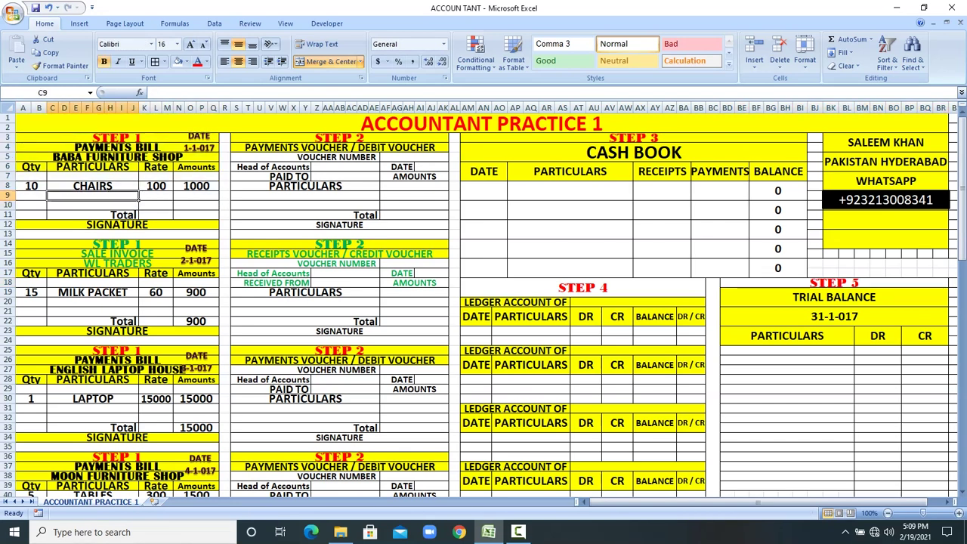
drag(23, 186, 204, 188)
click(117, 157)
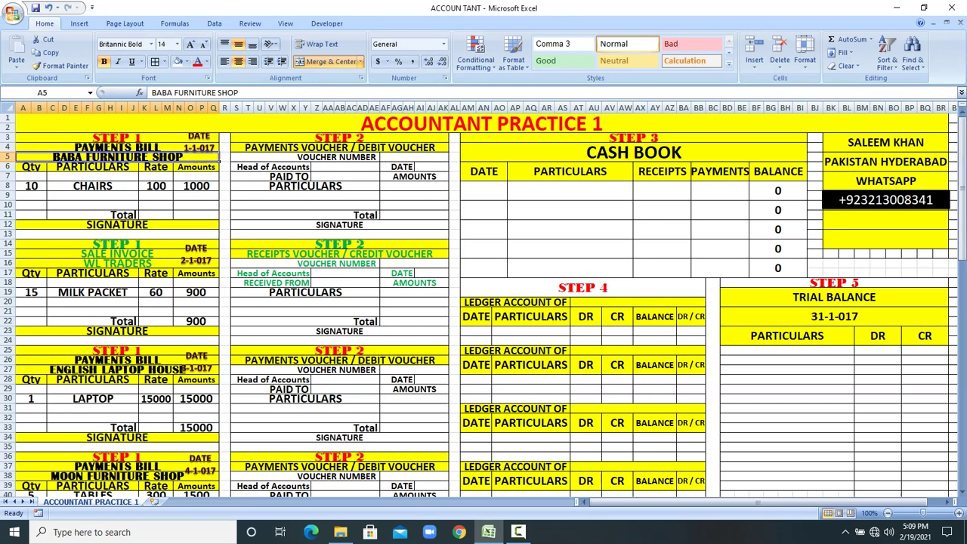
click(414, 157)
text(1)
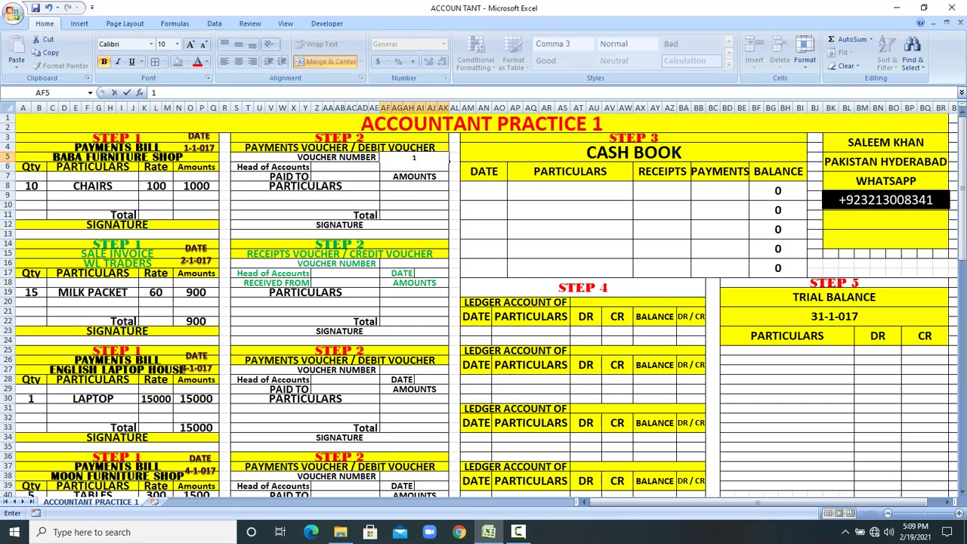
click(414, 196)
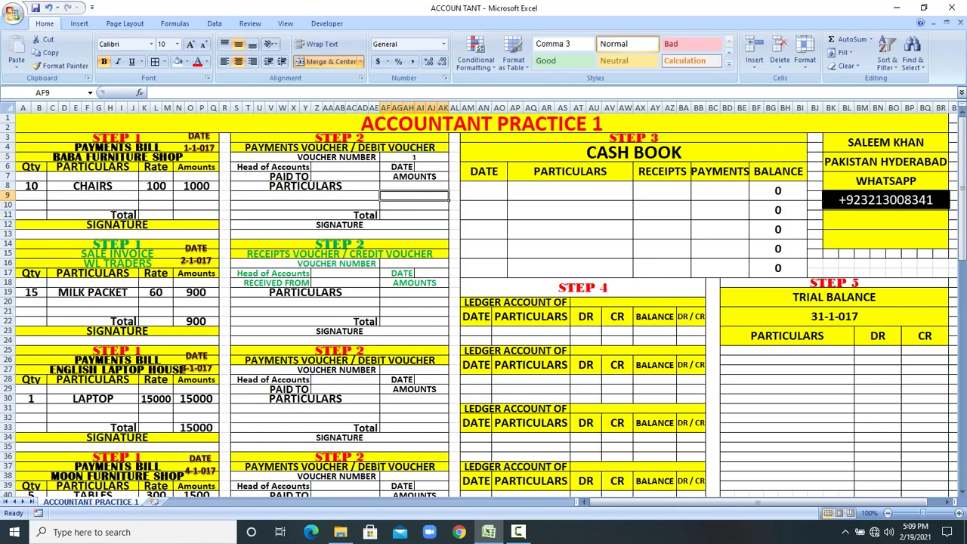
Step: Enter FURNITURE as the head of accounts on the first payments voucher
click(271, 176)
click(136, 188)
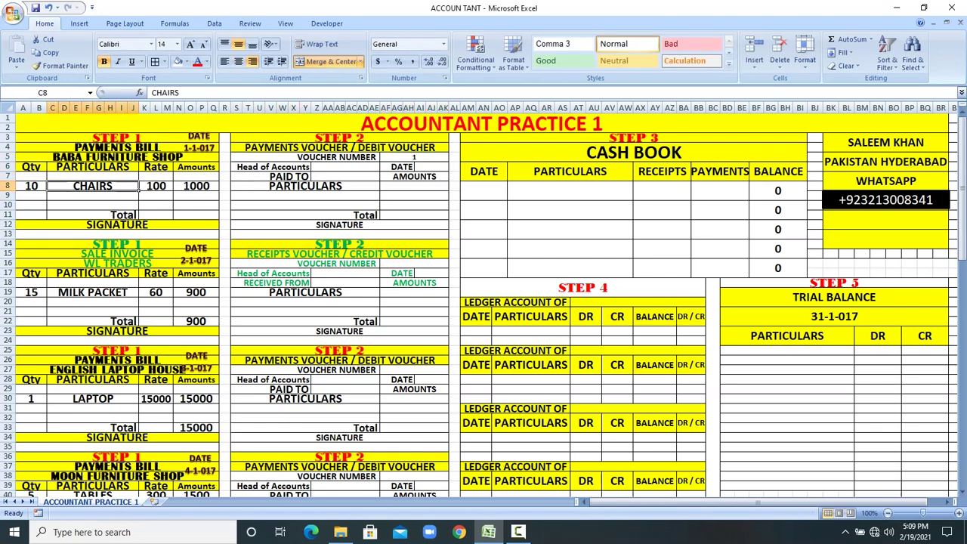
click(378, 168)
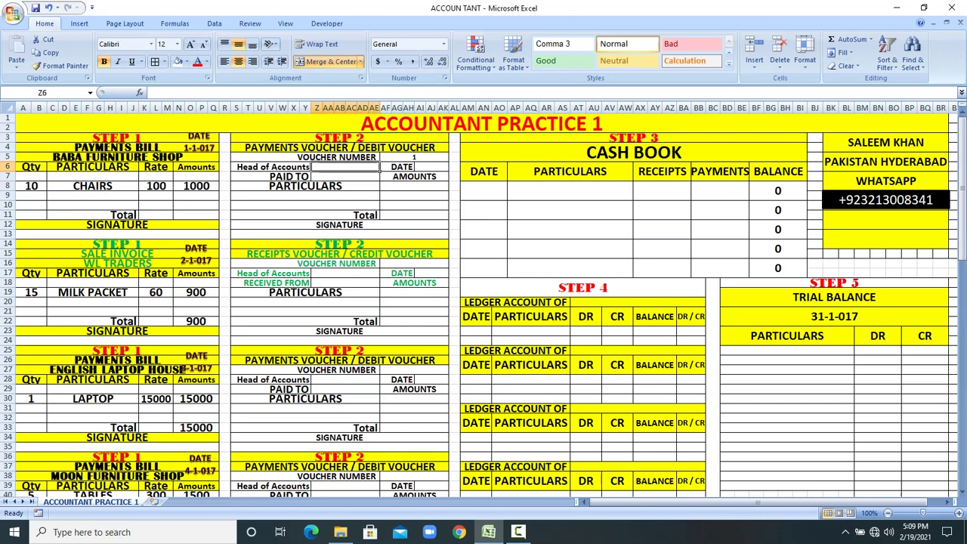
text(FURNIT)
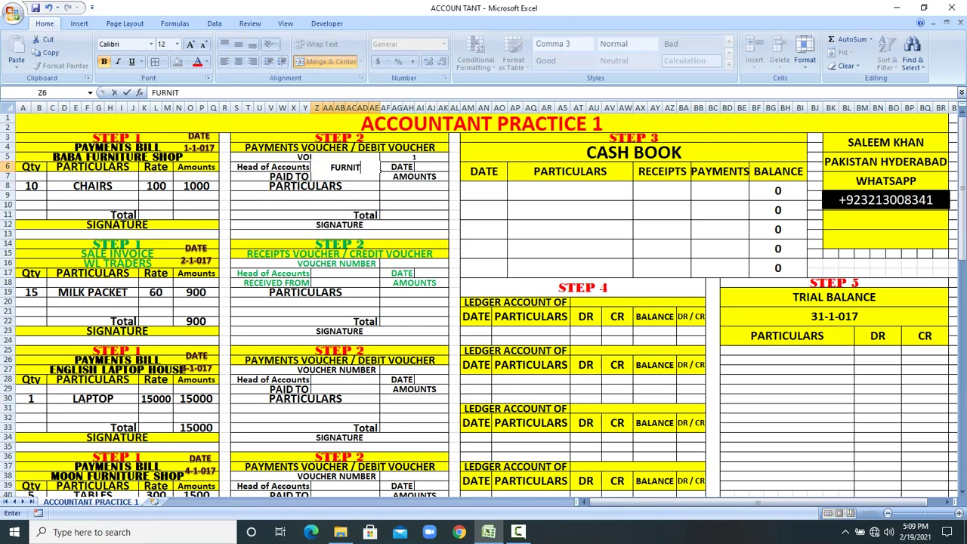
text(URE)
key(Return)
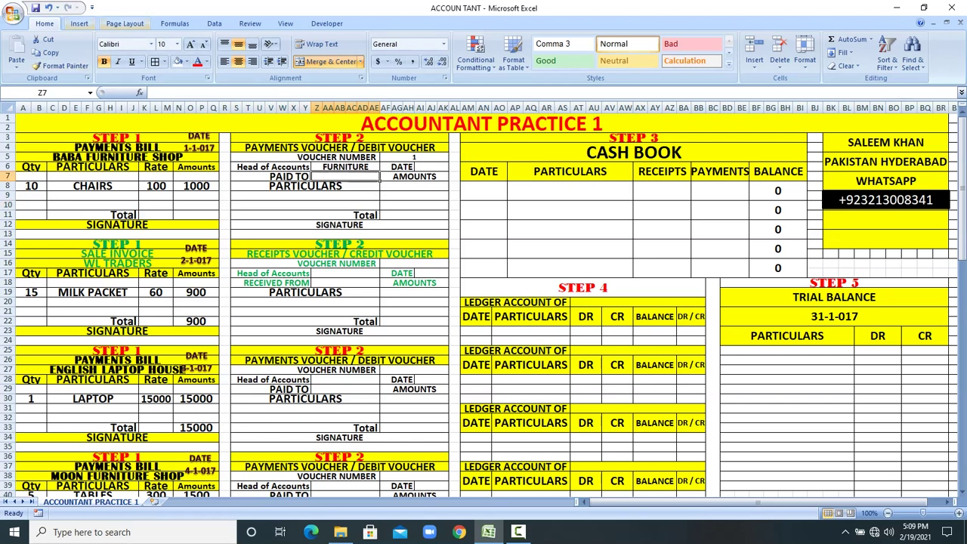
Step: Draw a straight arrow about 2.54" wide from the BABA FURNITURE SHOP heading to the first voucher's PAID TO field
click(79, 24)
click(134, 52)
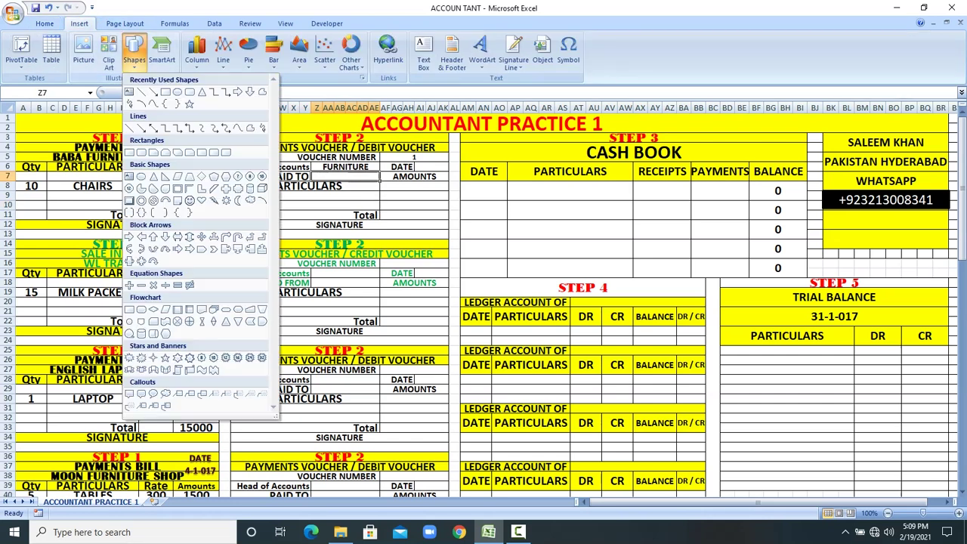
click(153, 92)
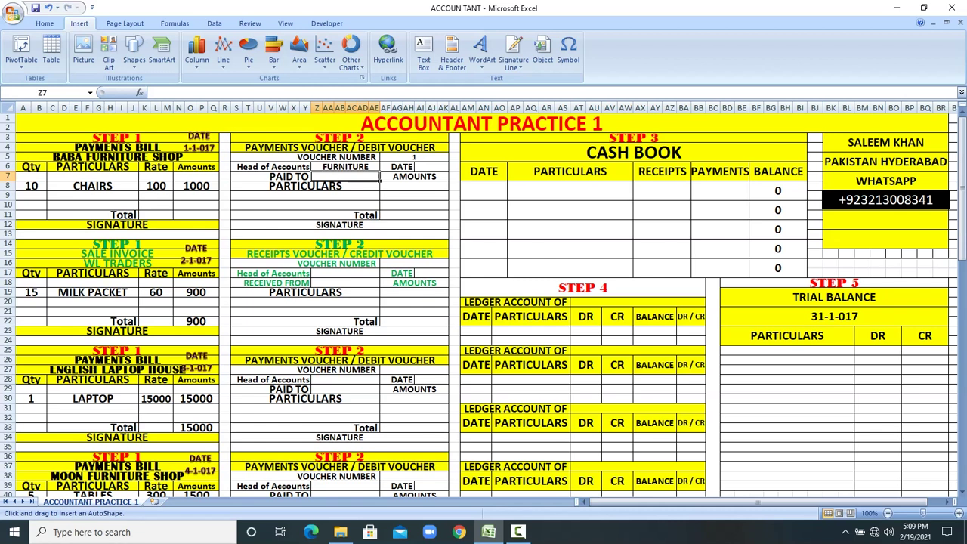
drag(315, 176, 215, 161)
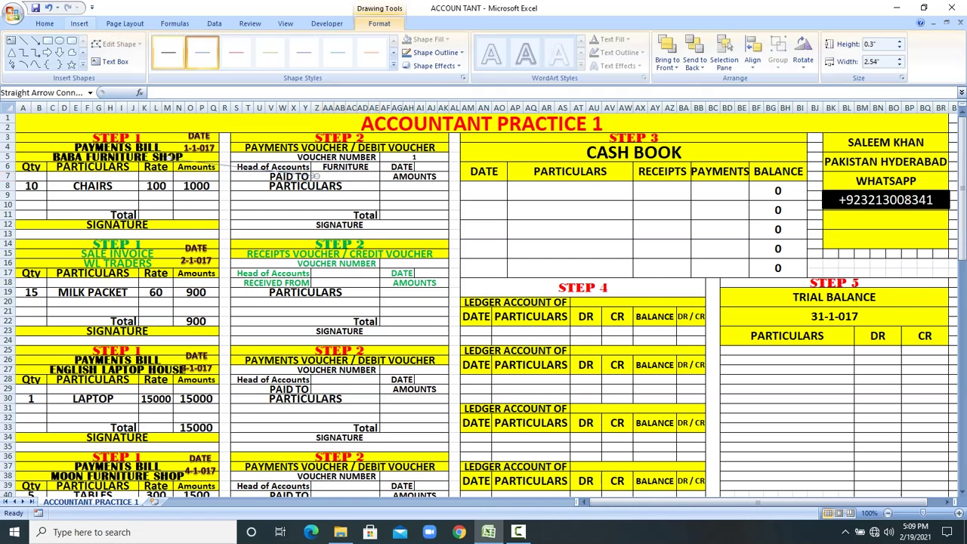
Step: Enter BABA FURNITURE as the payee in the PAID TO field of the first payments voucher
click(315, 176)
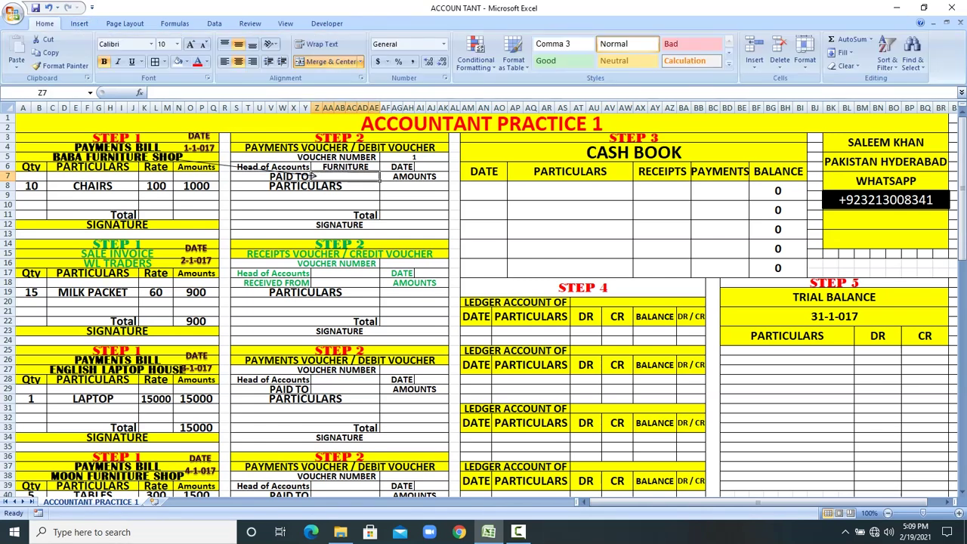
text(BABA)
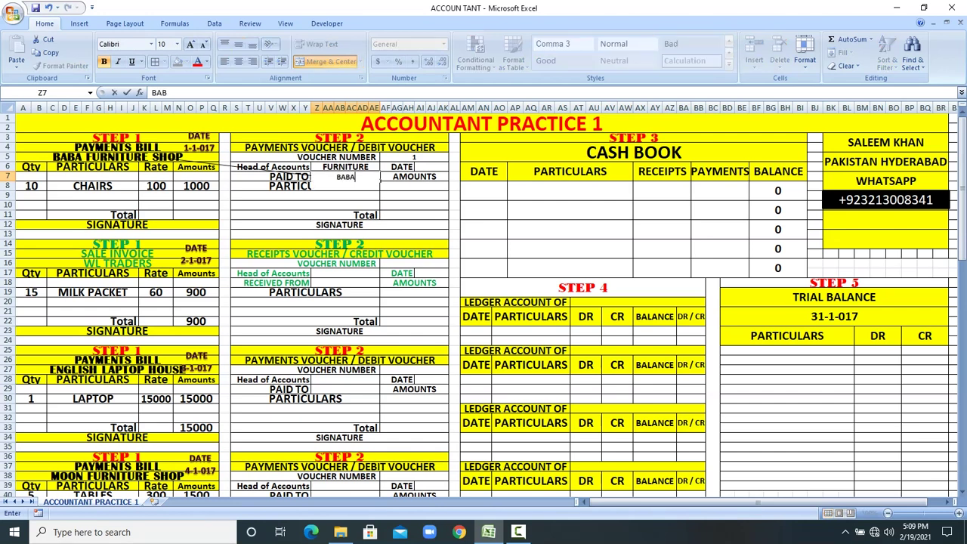
text( FURNITURE)
key(Return)
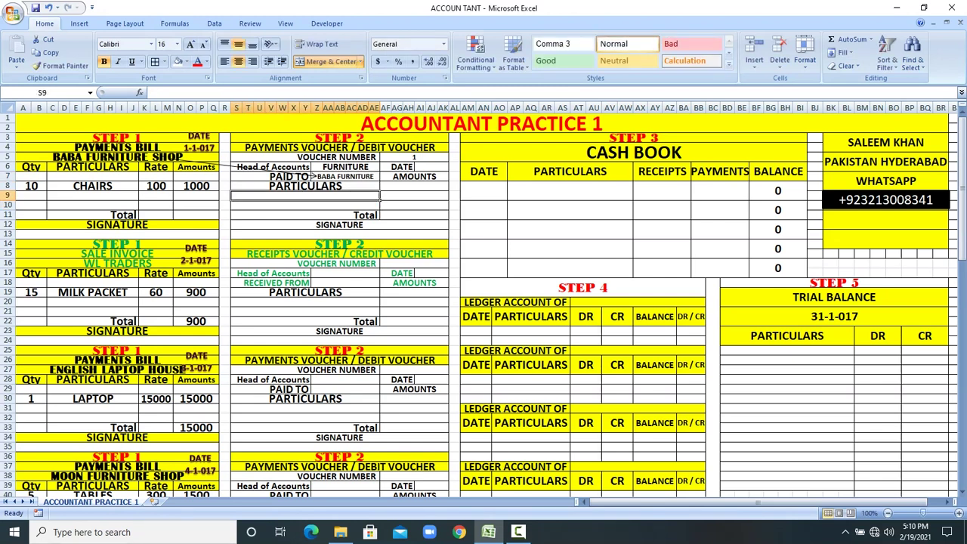
Step: Fill the first voucher's particulars with PURCHASE 10 CHAIRS and, on the row below, RATE 100
text(PURCHASE)
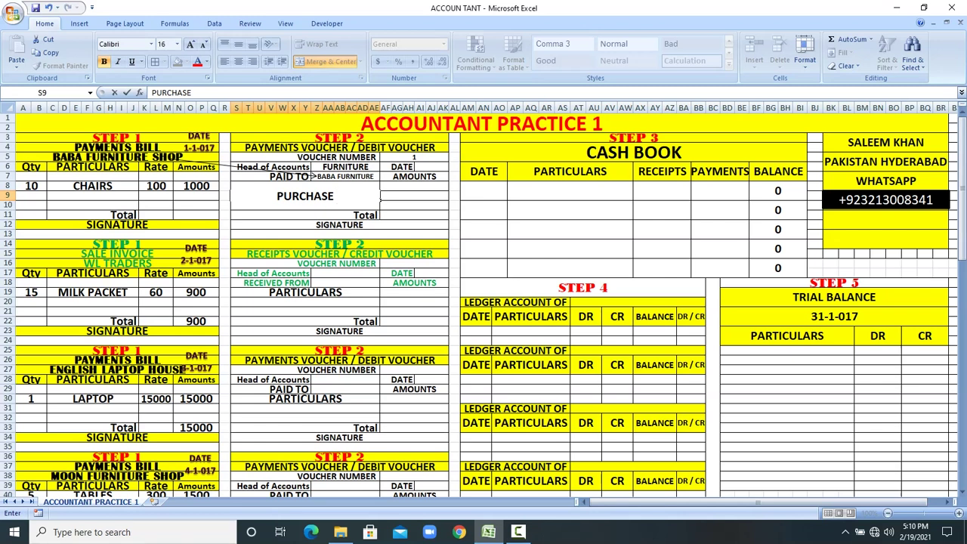
text( 10 CHAIRS)
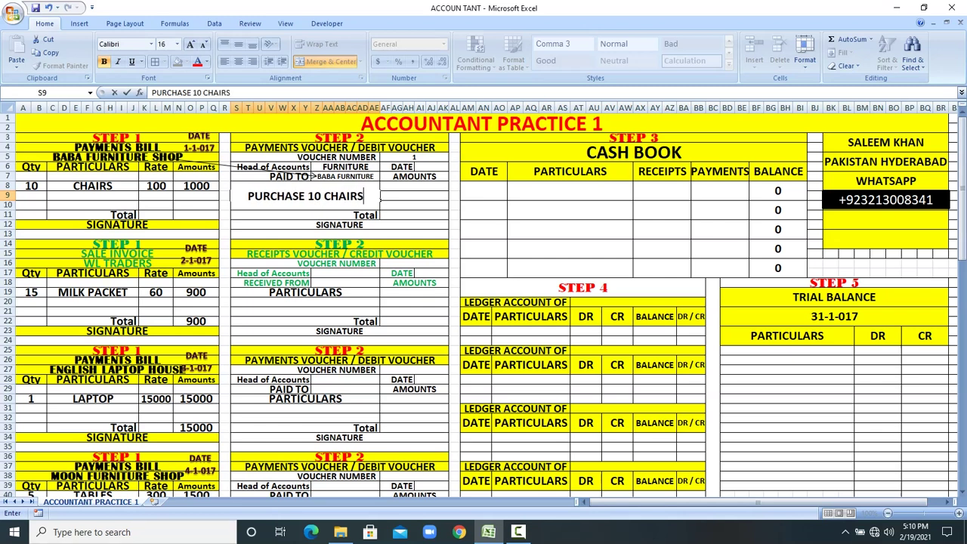
key(Return)
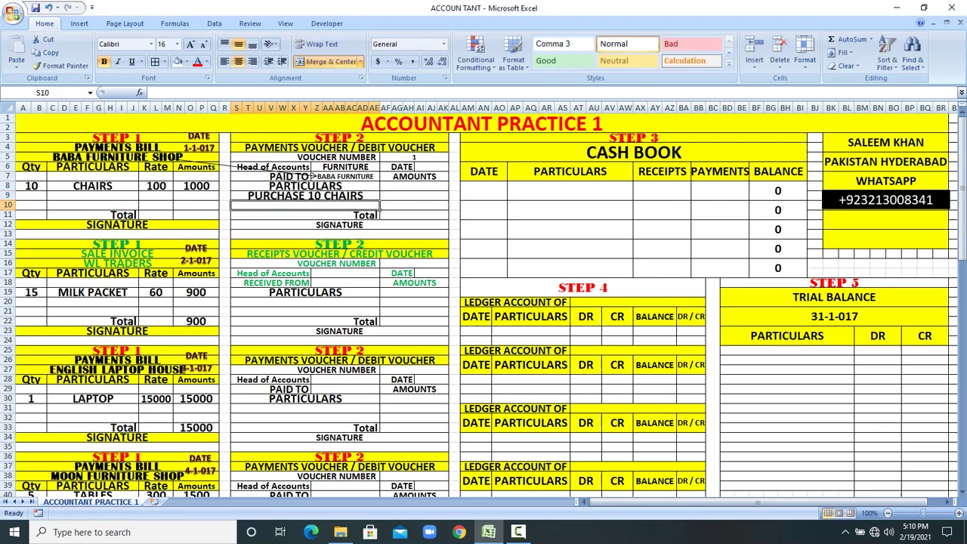
text(RATE)
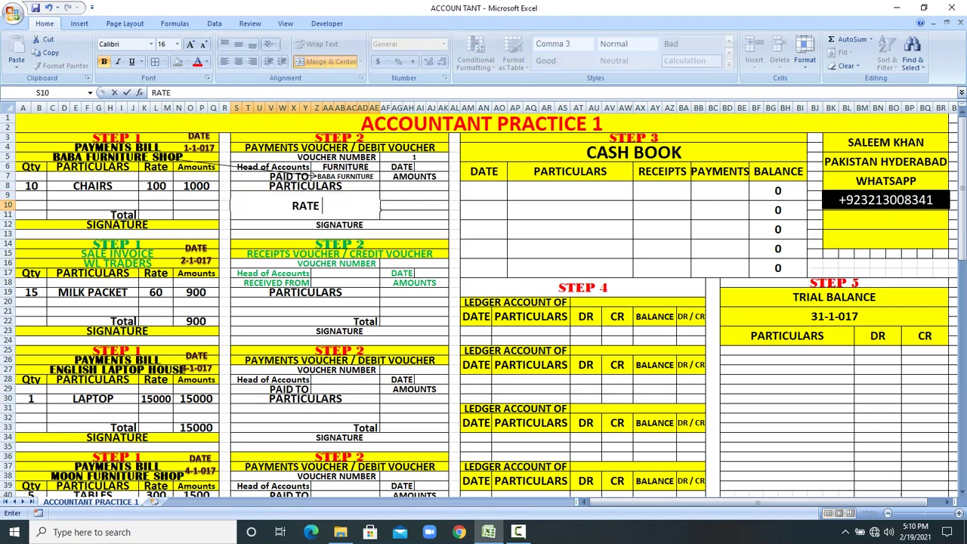
text( 100)
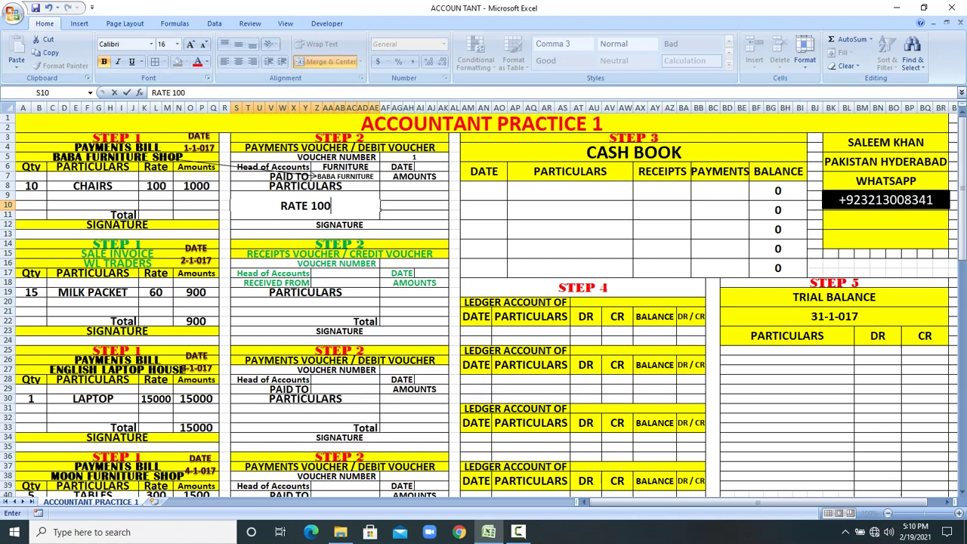
click(447, 284)
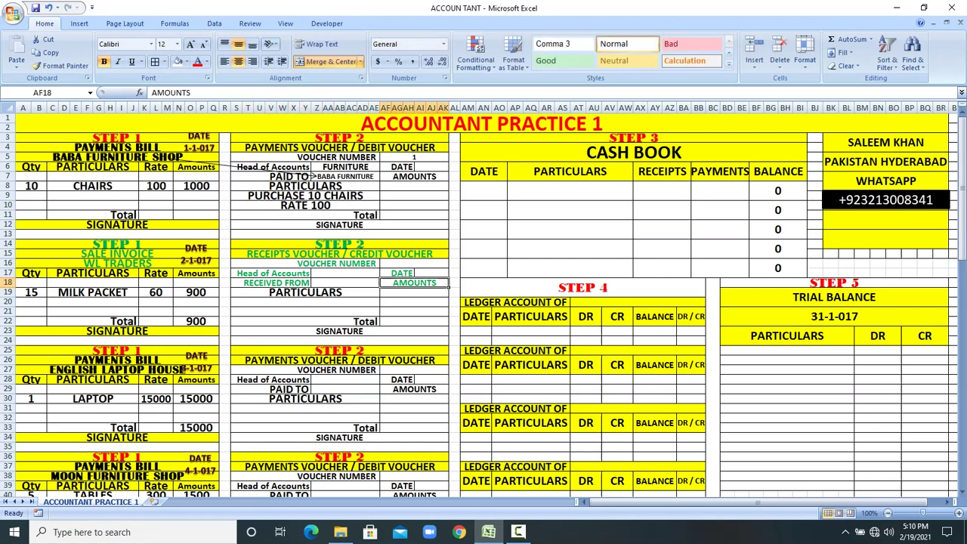
Step: Enter 1000 as both the amount beside PARTICULARS and the total of the first payments voucher
click(197, 186)
click(413, 187)
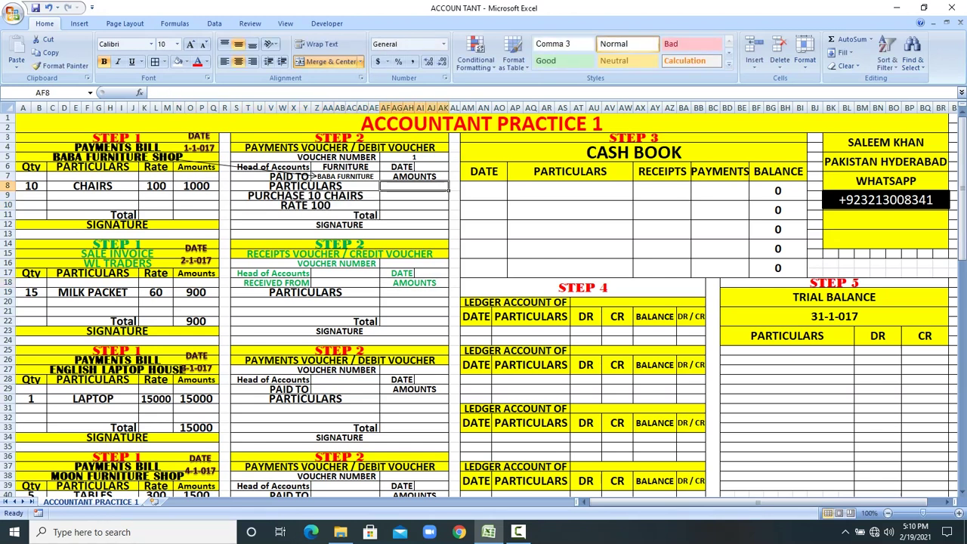
text(1000)
key(Return)
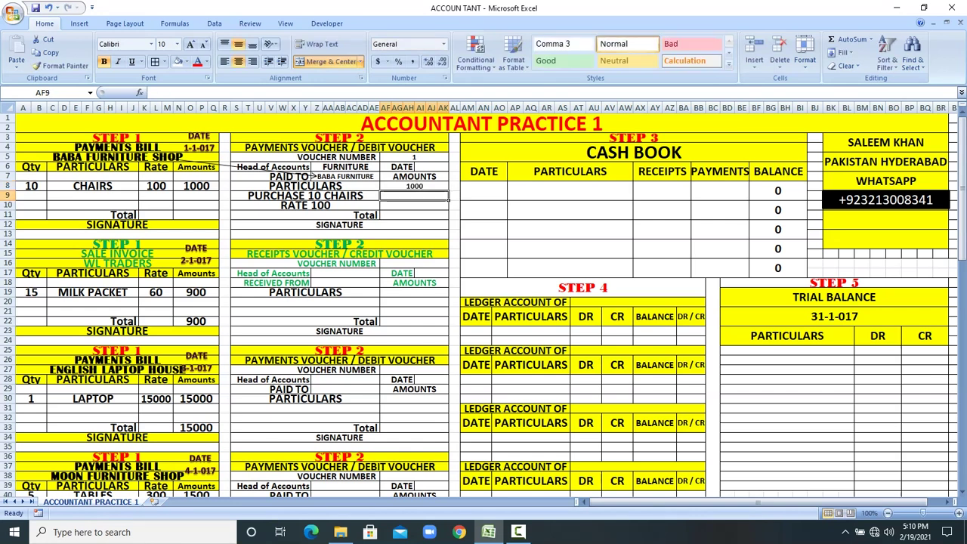
key(Return)
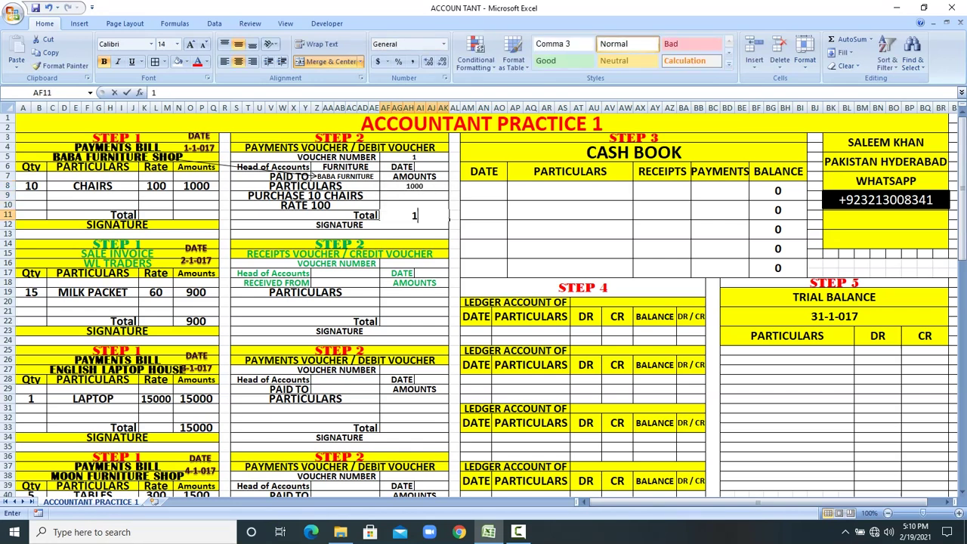
text(1000)
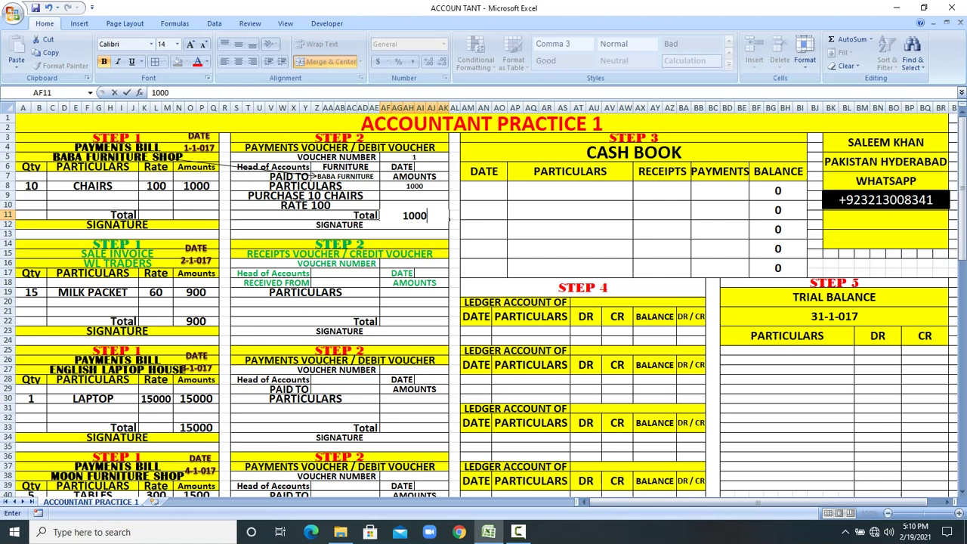
click(455, 254)
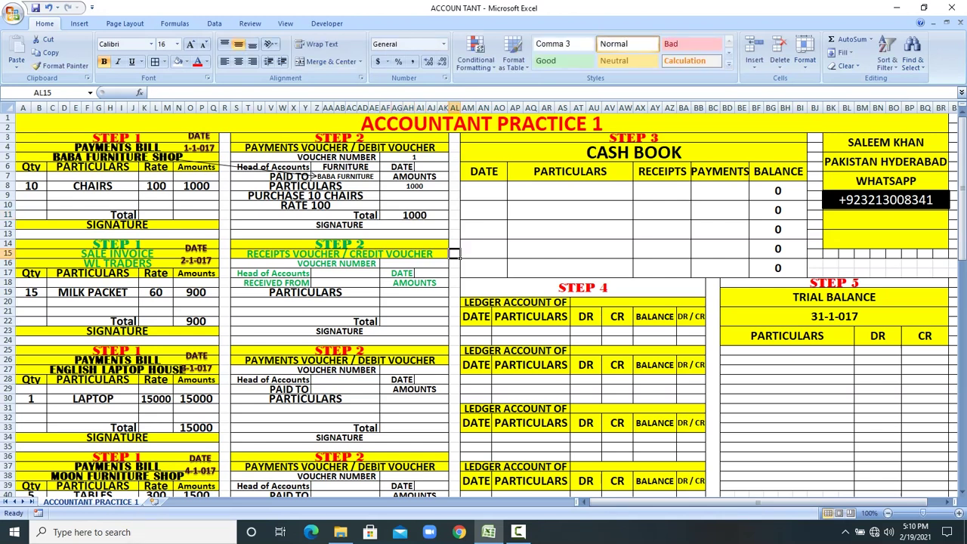
Step: Date the first payments voucher 1-1-017, as on the Baba Furniture Shop bill
click(431, 167)
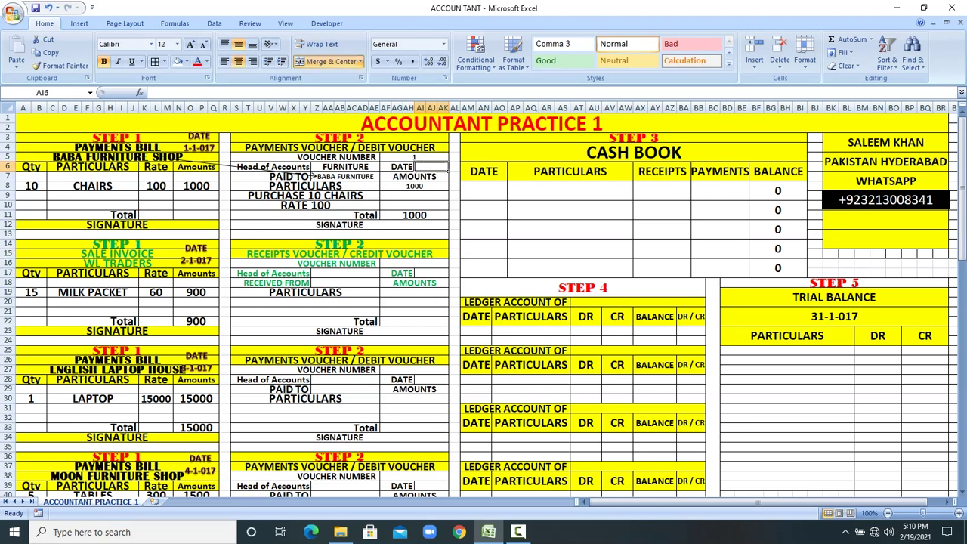
click(200, 147)
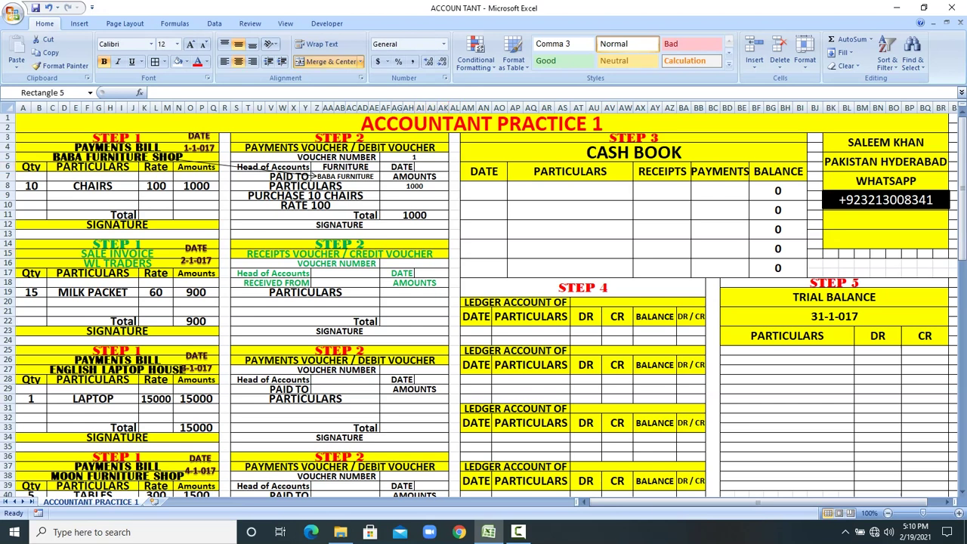
click(431, 167)
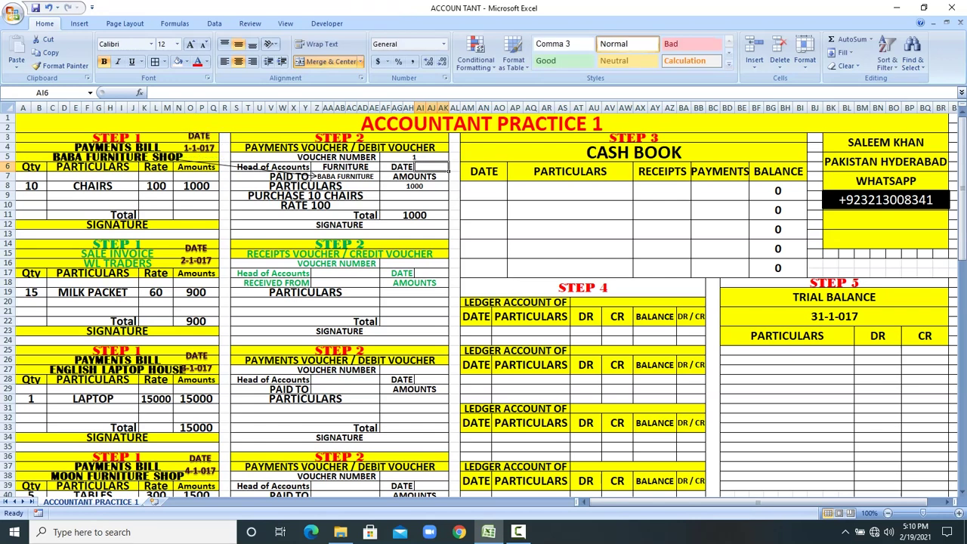
text(1-1-017)
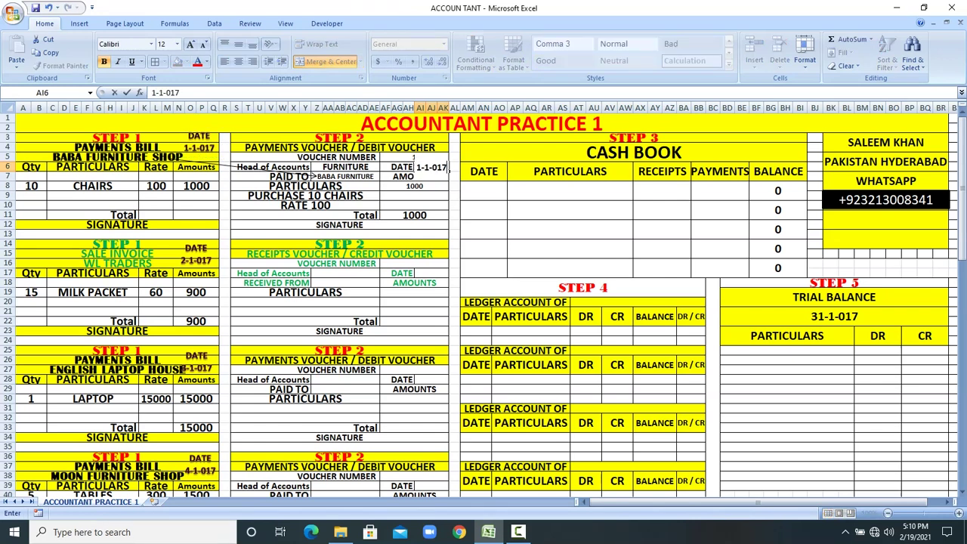
click(570, 229)
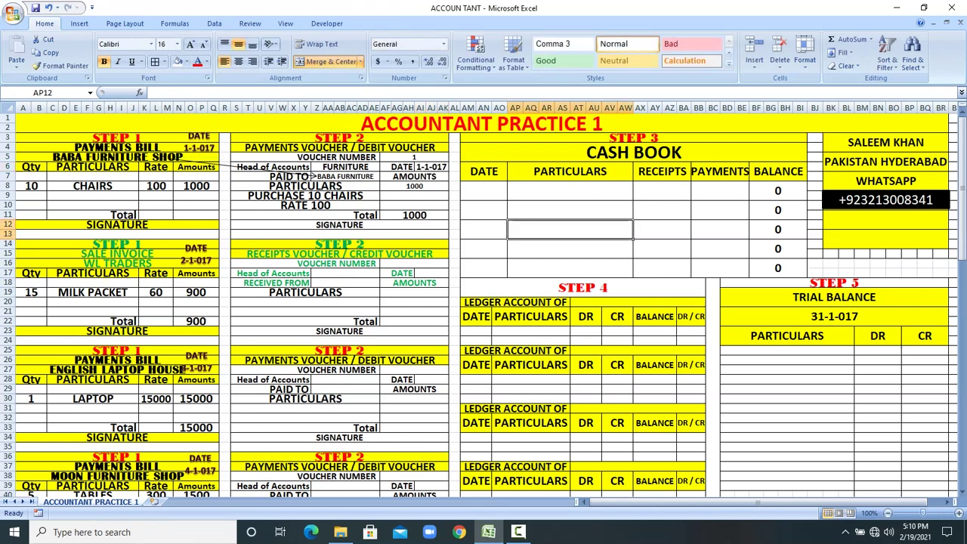
Step: Fill the first cash book row with date 1-1-017, particulars CAPITAL and receipts of 200000
click(504, 194)
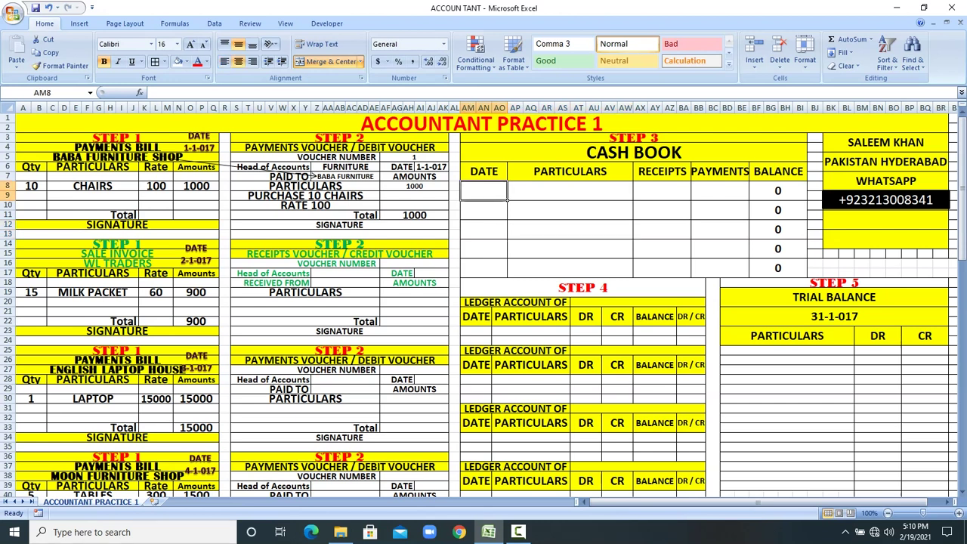
text(1-1-017)
key(ctrl+Return)
click(510, 195)
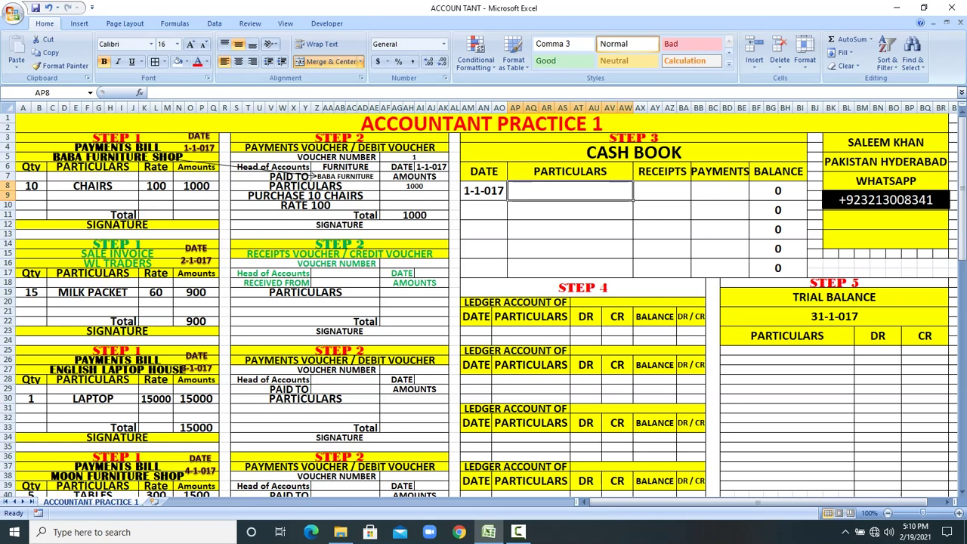
text(CAPITAL)
click(634, 198)
text(200000)
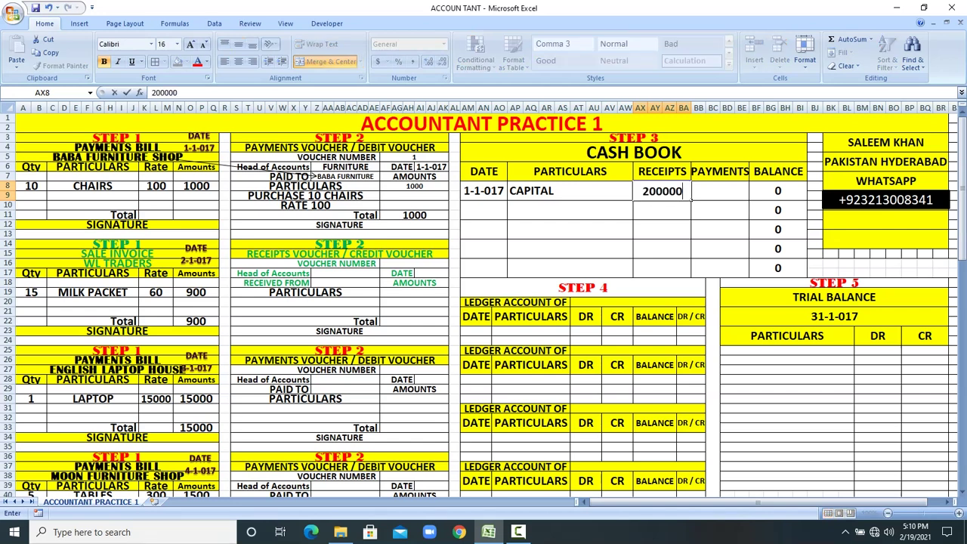
key(Return)
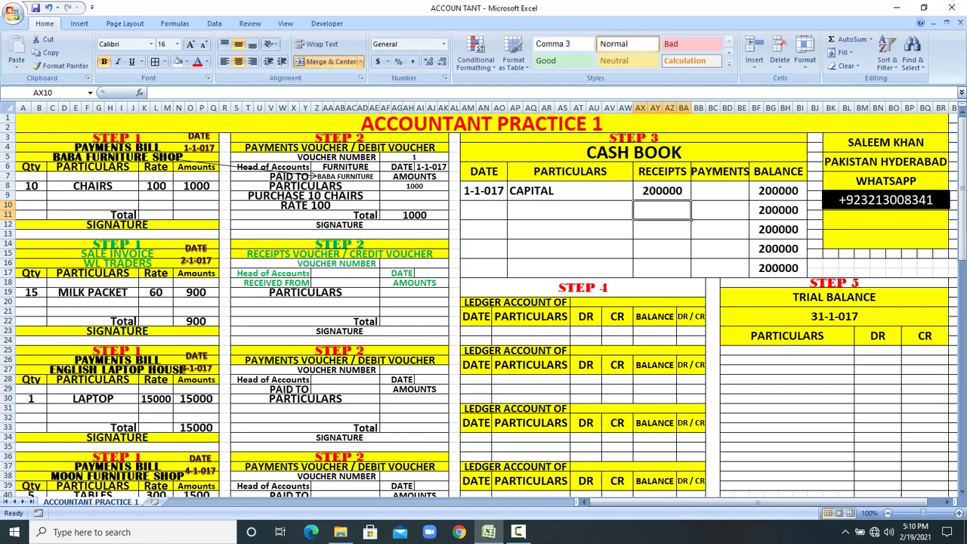
Step: Draw a straight arrow about 1.25" wide from the first voucher's particulars to the second cash book row's date cell
click(570, 248)
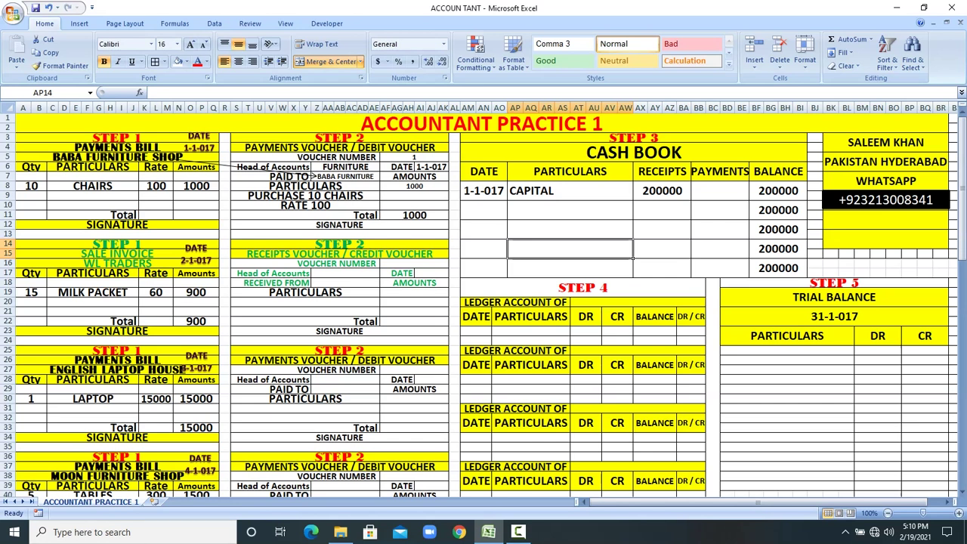
click(79, 23)
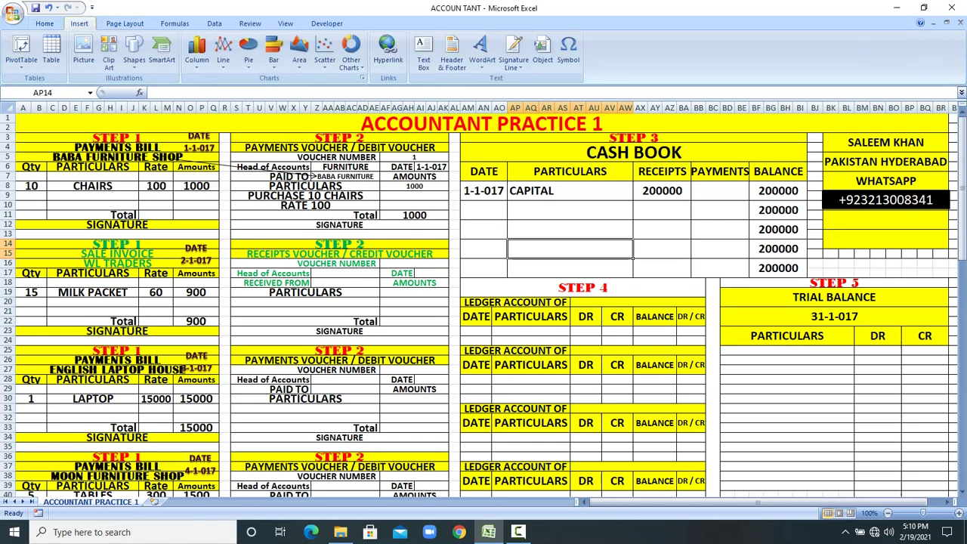
click(134, 52)
click(153, 91)
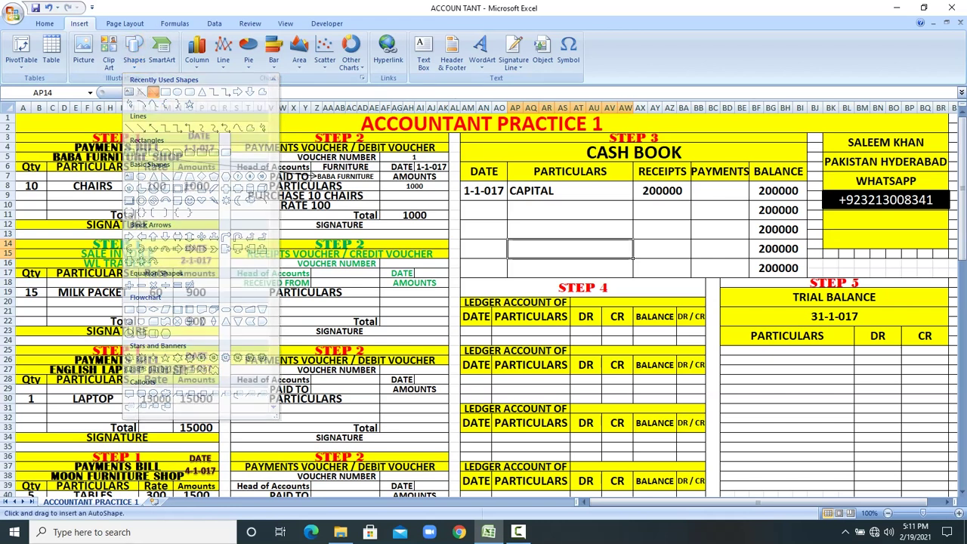
drag(392, 194, 466, 208)
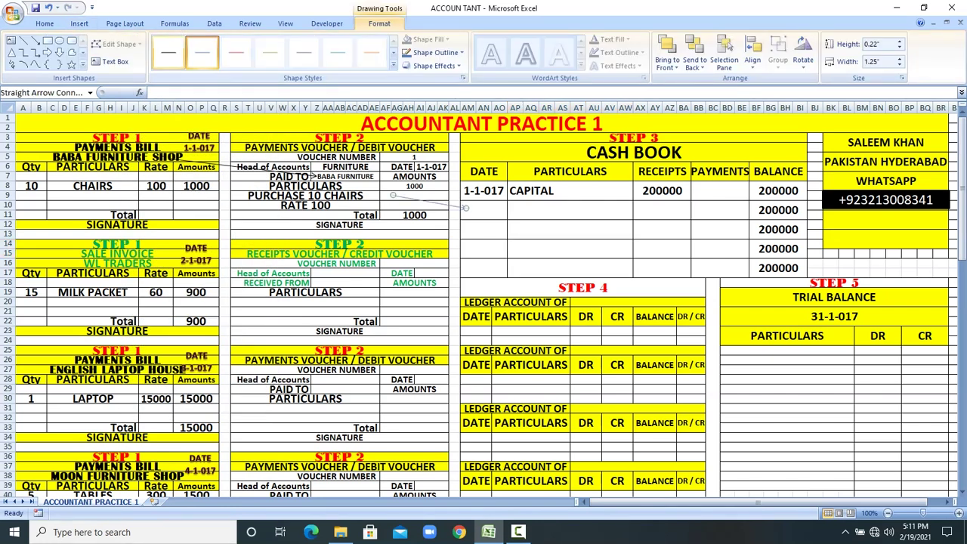
Step: Copy the first payments voucher's date into the DATE cell of the second cash book row
click(432, 166)
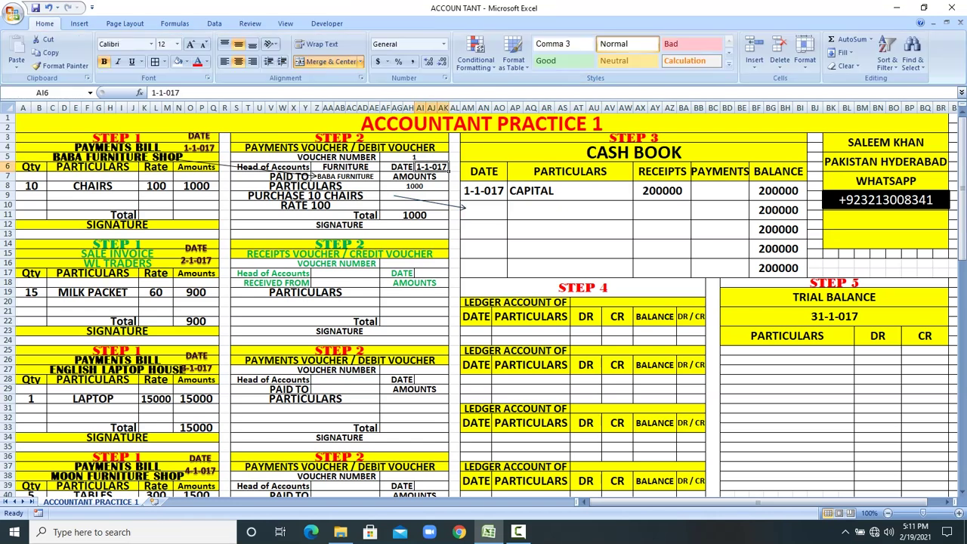
right_click(436, 168)
click(464, 188)
click(484, 209)
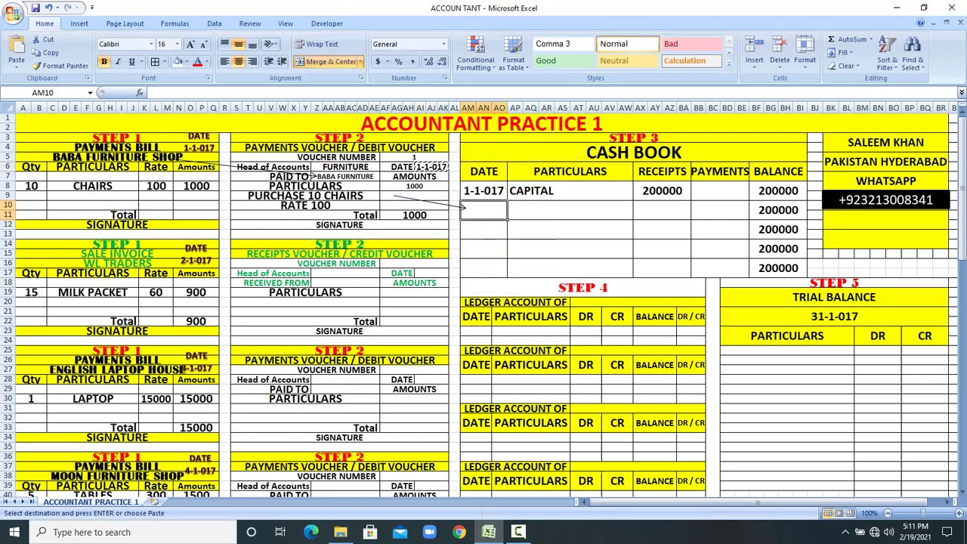
right_click(491, 211)
click(519, 246)
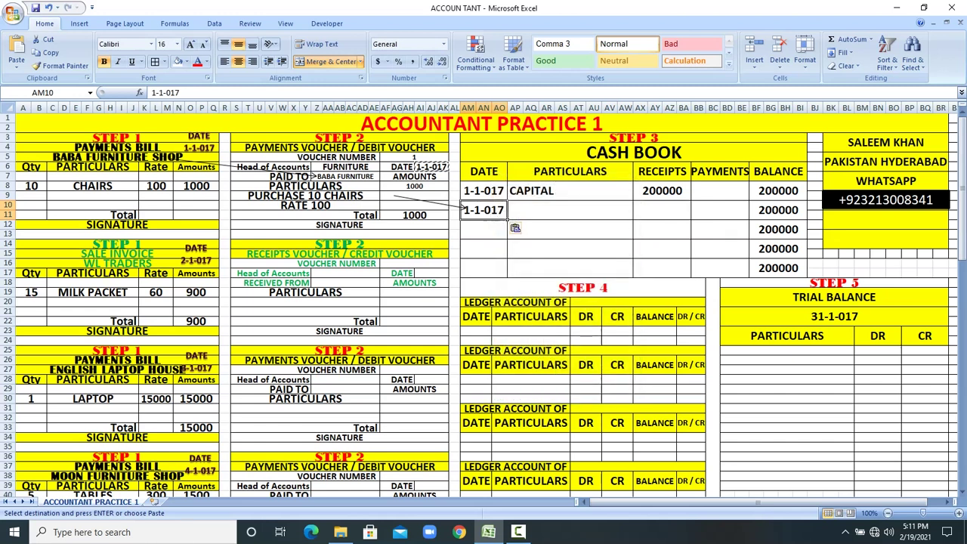
Step: Copy the first voucher's head of accounts, FURNITURE, into the particulars of the second cash book row
click(346, 167)
right_click(357, 167)
click(370, 188)
click(532, 210)
right_click(559, 211)
click(587, 245)
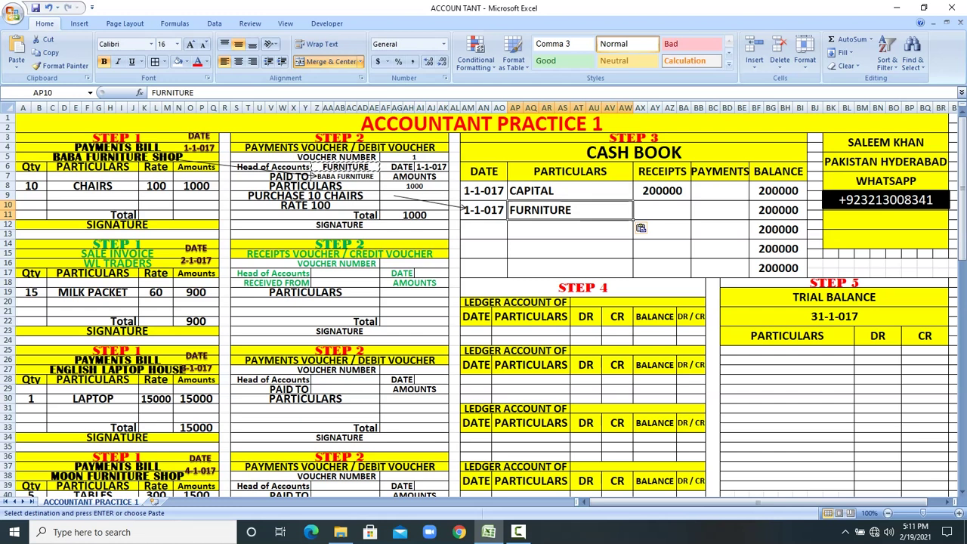
Step: Enter 1000 under PAYMENTS in the FURNITURE row of the cash book
click(340, 147)
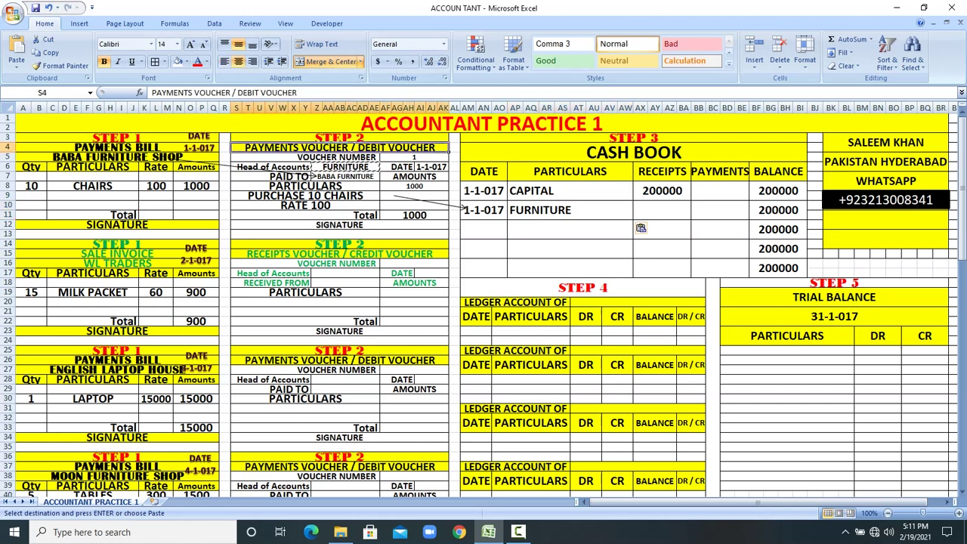
click(719, 209)
text(1000)
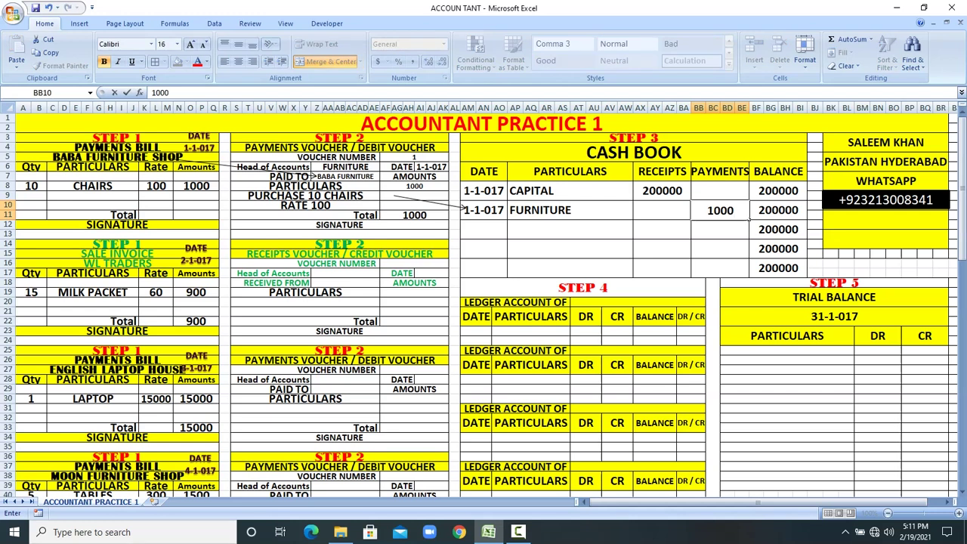
key(Return)
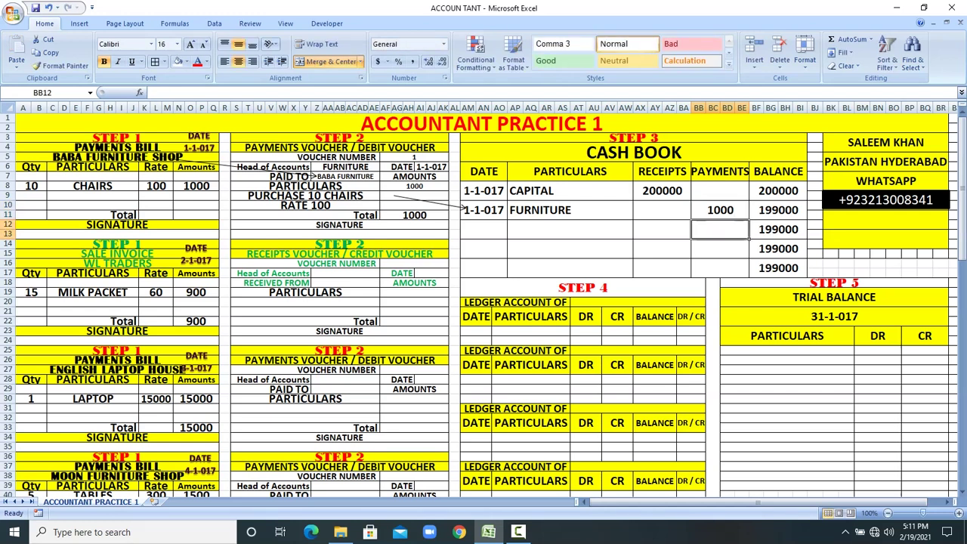
drag(27, 243, 217, 323)
drag(236, 243, 447, 325)
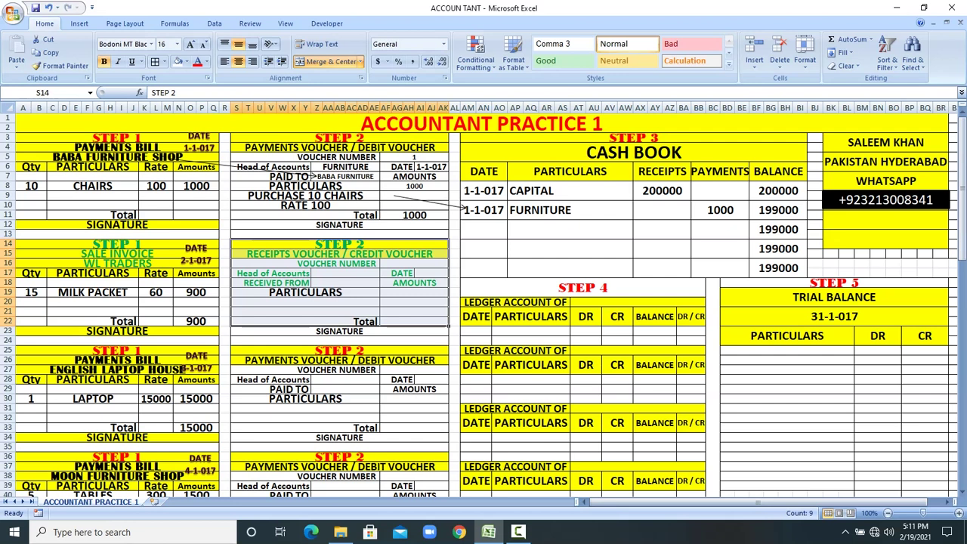
click(344, 282)
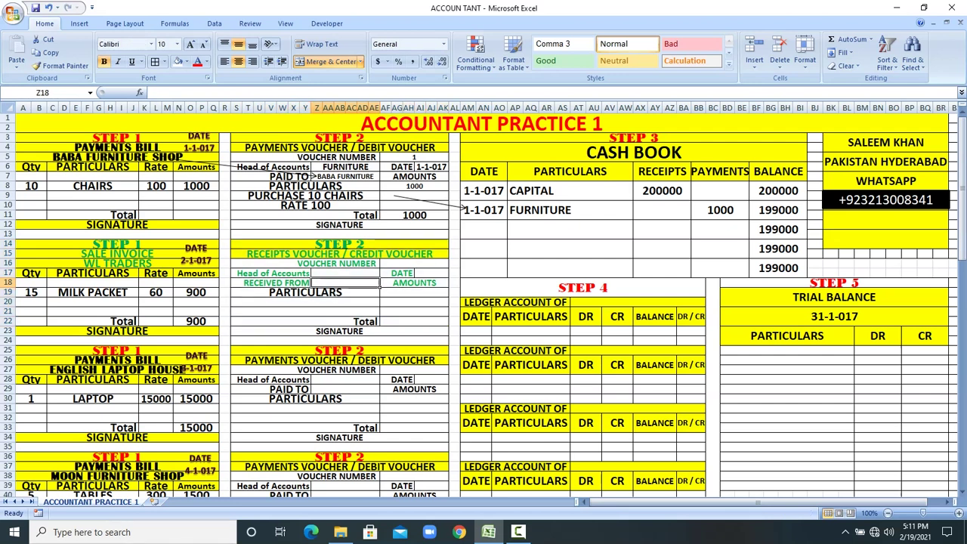
drag(26, 292, 219, 297)
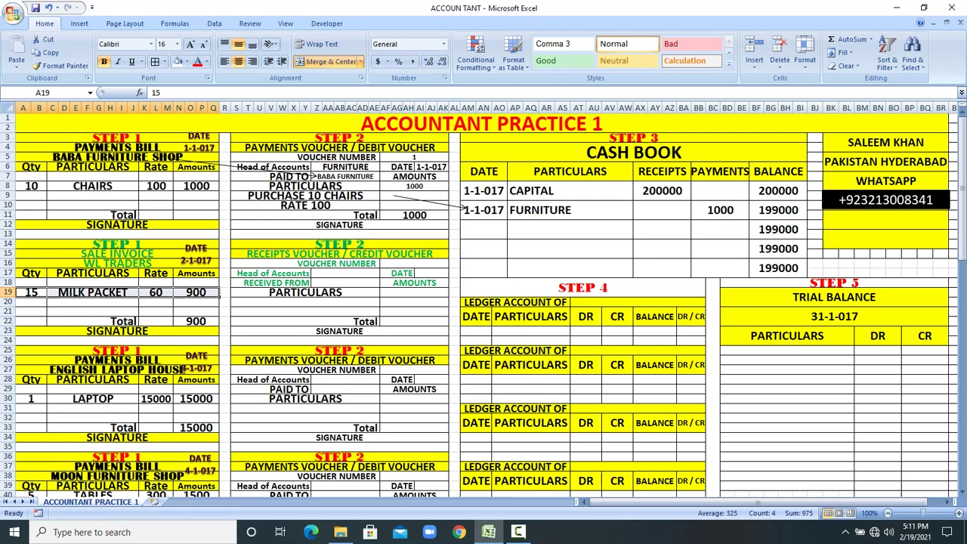
Step: Date the receipts voucher 2-1-017 and enter SALE as its head of accounts
click(431, 274)
text(2-1-017)
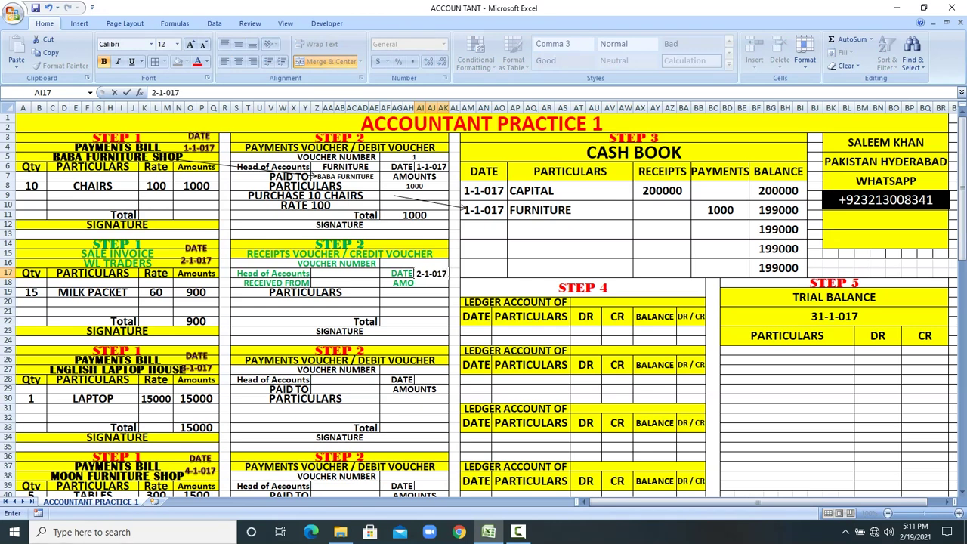
click(374, 274)
text(SALE)
key(Return)
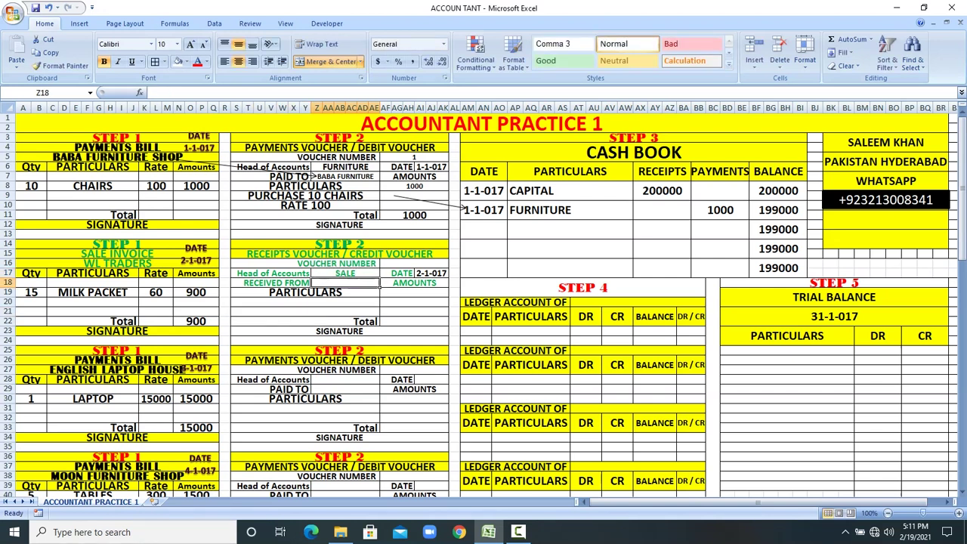
Step: Enter CUSTOMER in the receipts voucher's RECEIVED FROM field and CASH SALE in the row below PARTICULARS
text(C)
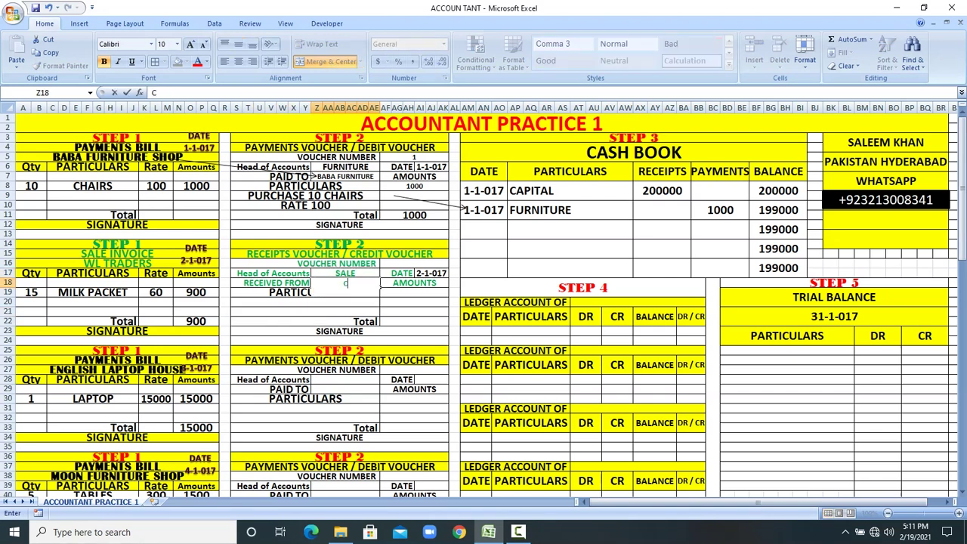
text(OUSTOMER)
key(BackSpace)
key(BackSpace)
key(BackSpace)
key(BackSpace)
key(BackSpace)
key(BackSpace)
key(BackSpace)
key(BackSpace)
text(USTOMER)
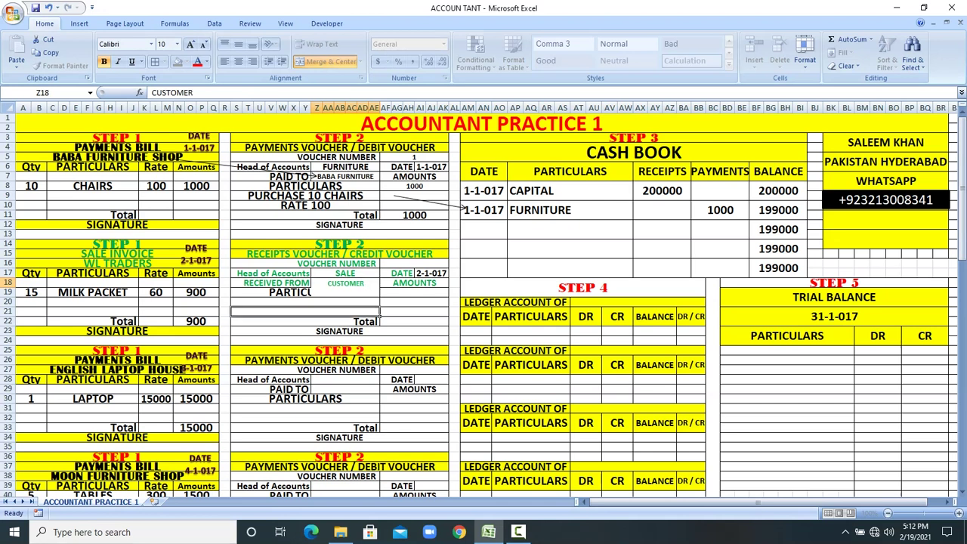
text(LARS)
key(Return)
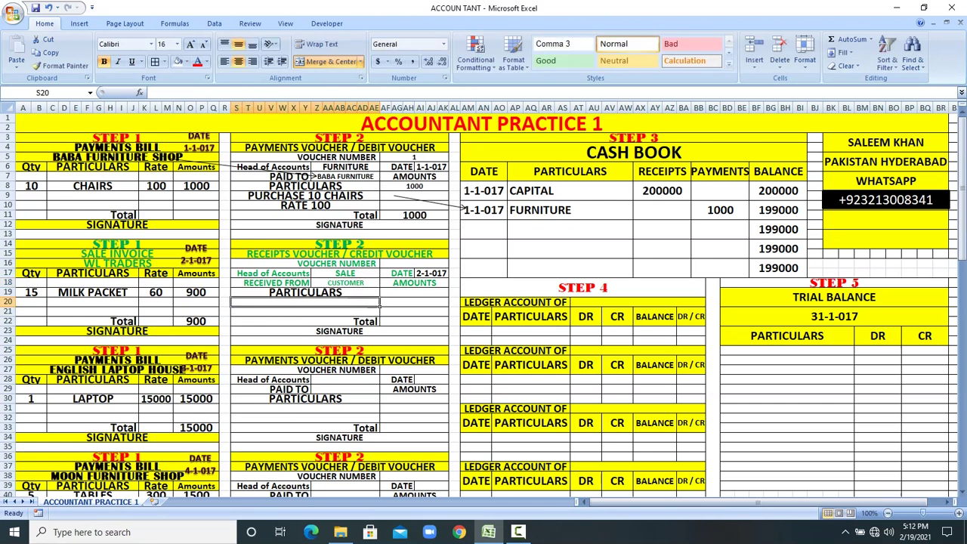
text(CASH SALE)
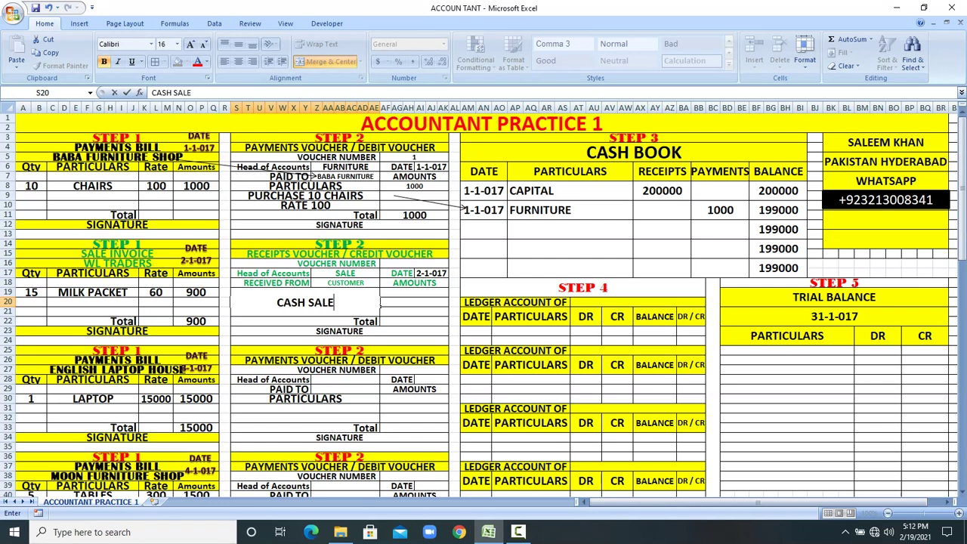
click(339, 351)
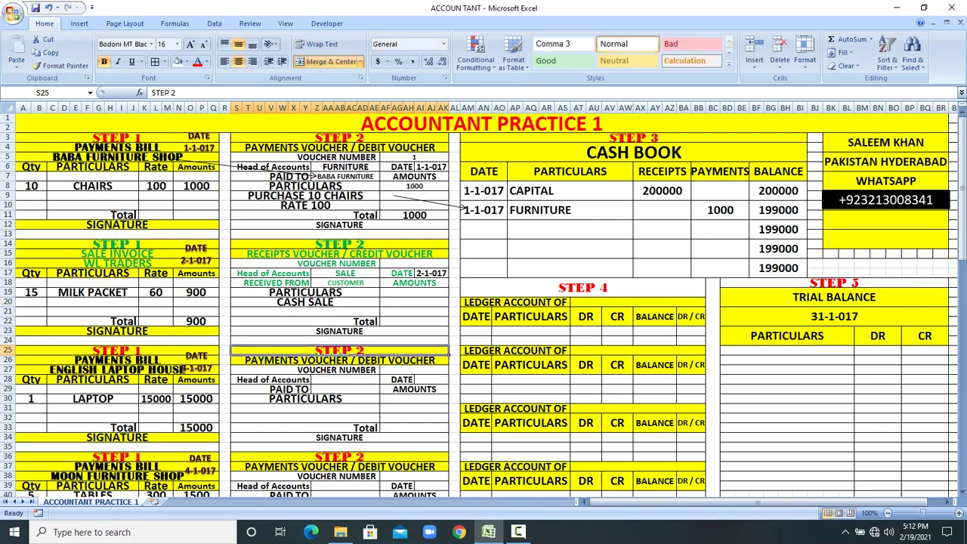
Step: Draw a straight arrow about 3.55" wide from below the milk packet amount to the receipts voucher's amount cell, using the black line style
click(196, 292)
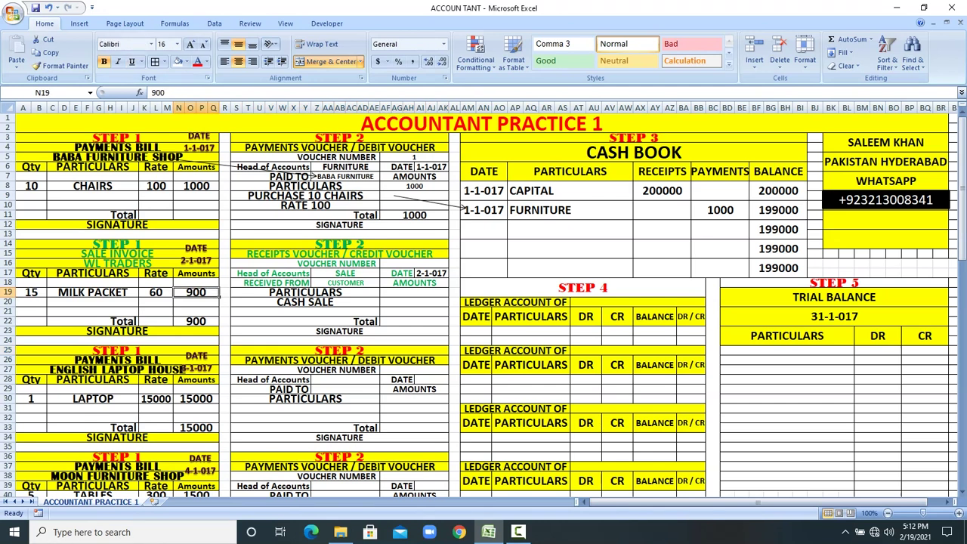
click(79, 23)
click(134, 49)
click(153, 92)
drag(199, 306, 405, 295)
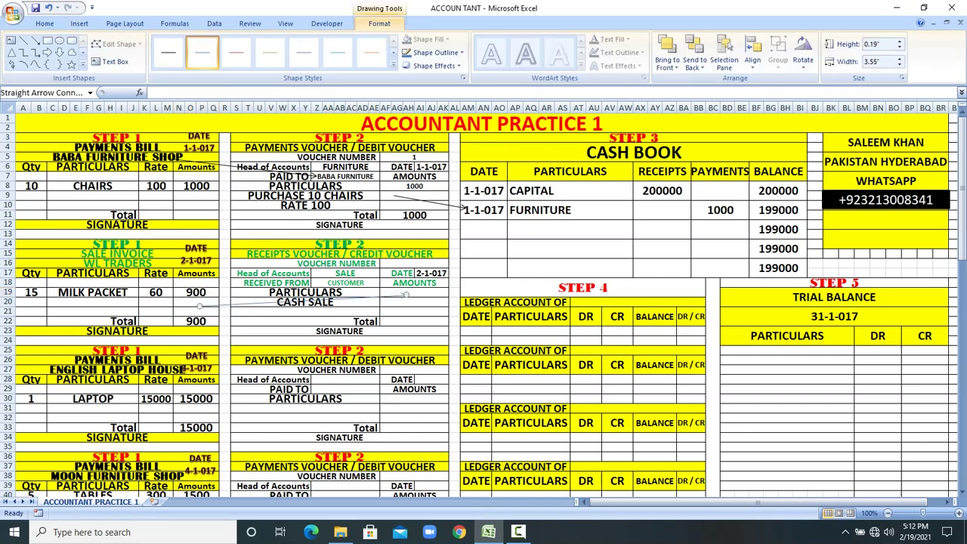
click(169, 53)
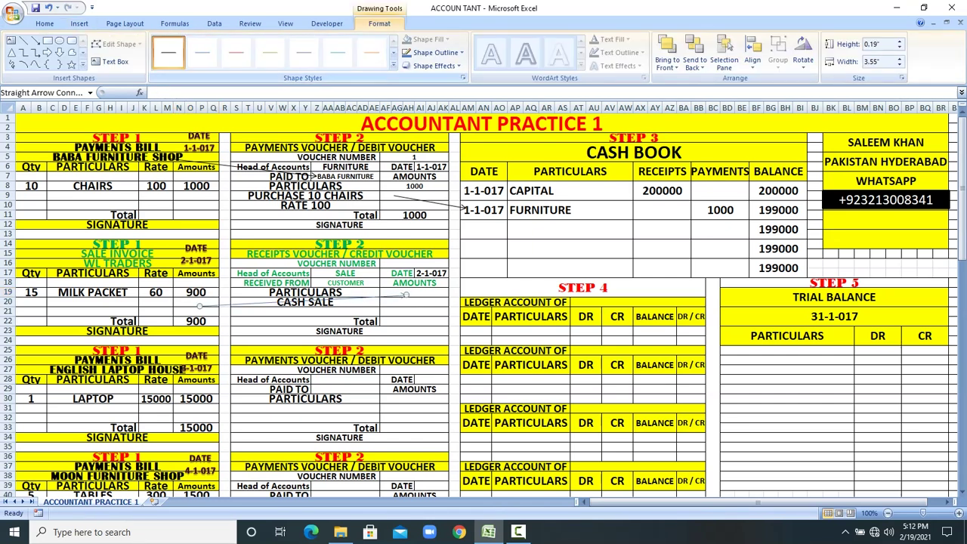
Step: Enter 900 as both the amount beside PARTICULARS and the total of the receipts voucher
click(423, 292)
text(900)
key(Return)
key(Down)
key(Down)
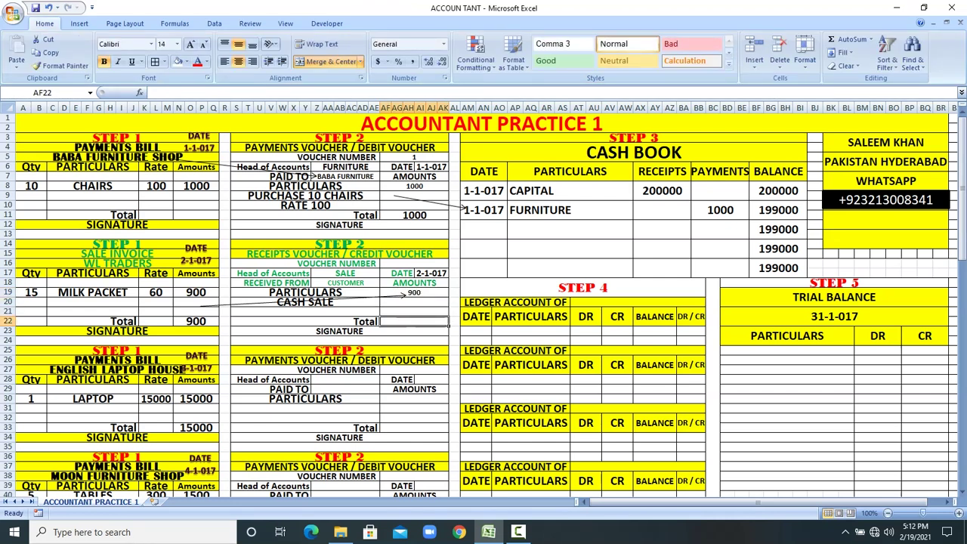
text(900)
key(Return)
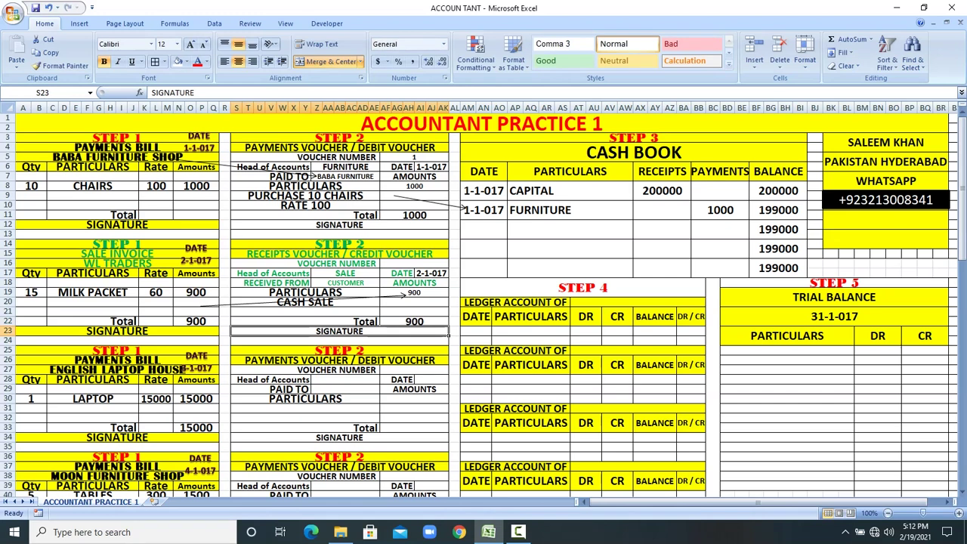
Step: Copy the receipts voucher's date 2-1-017 into the DATE column of the cash book's third row
click(425, 274)
right_click(424, 273)
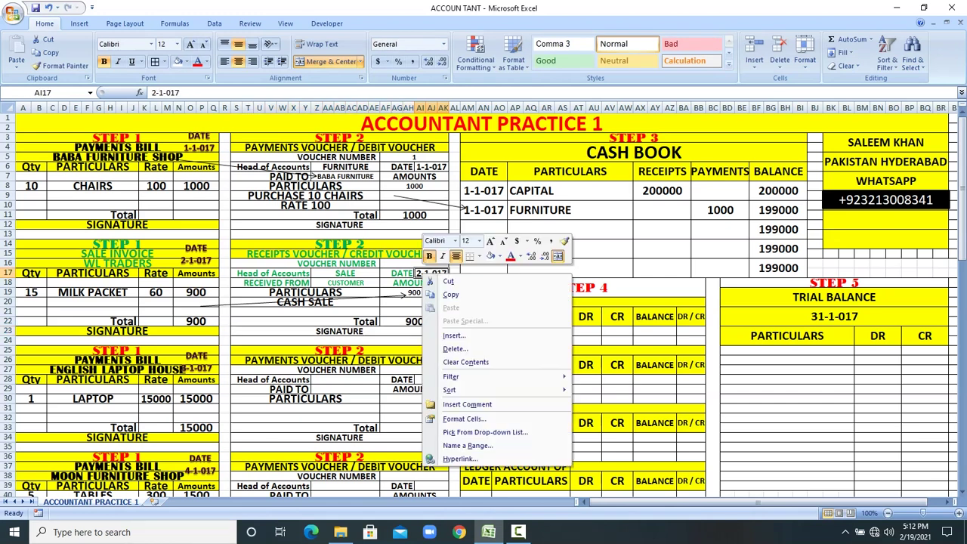
click(450, 293)
click(483, 229)
right_click(483, 229)
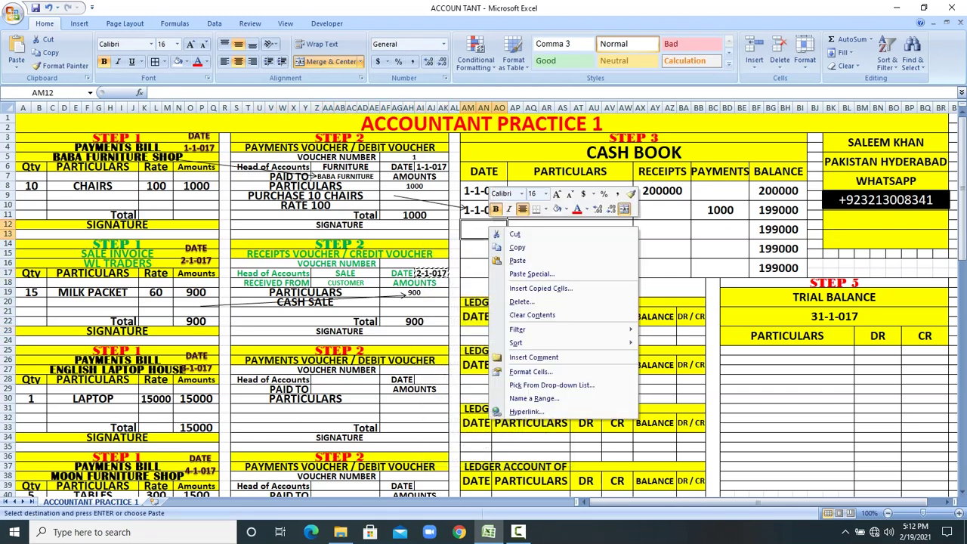
click(517, 260)
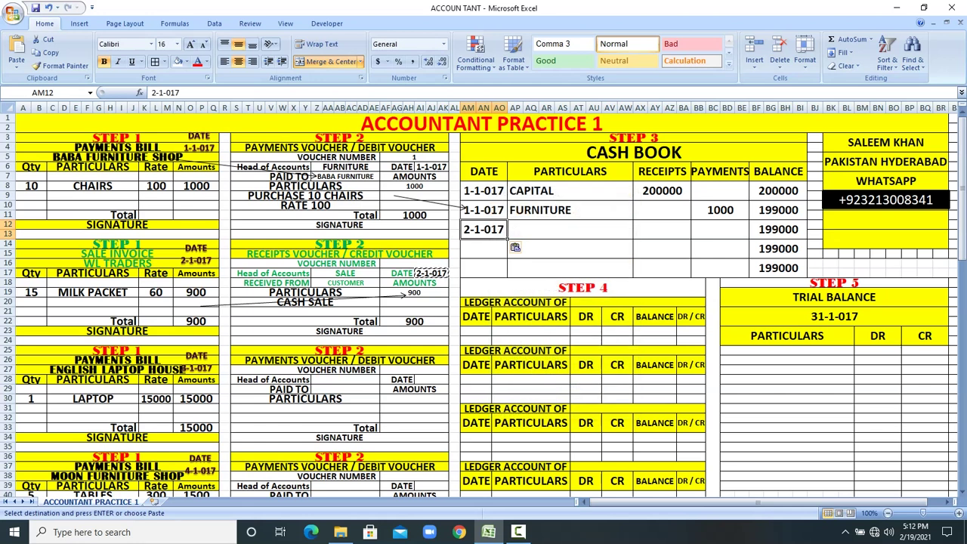
Step: Copy the head of accounts SALE from the receipts voucher into the PARTICULARS column of the cash book's 2-1-017 row
click(351, 273)
right_click(351, 273)
click(377, 294)
click(563, 229)
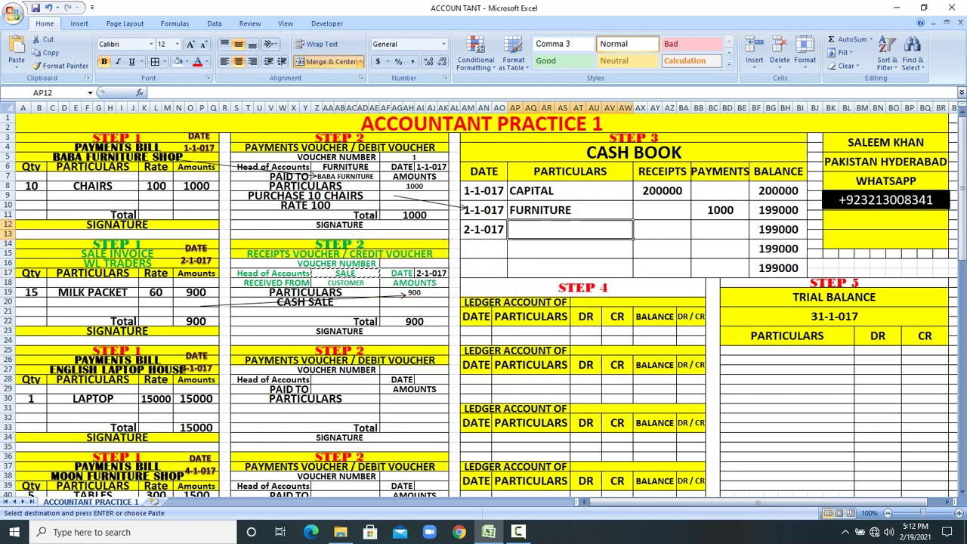
right_click(543, 231)
click(574, 265)
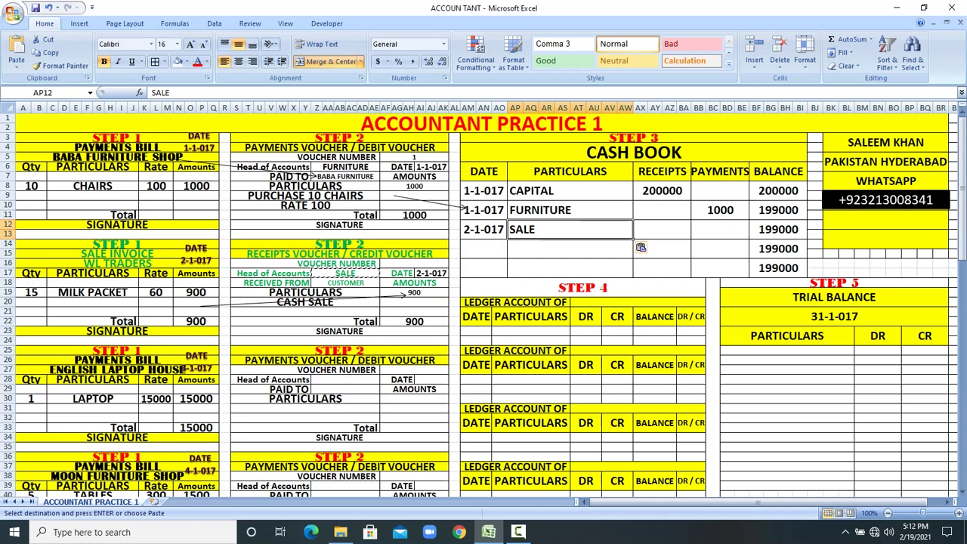
Step: Enter the receipts voucher's total of 900 in the RECEIPTS column of the cash book's SALE row
click(414, 321)
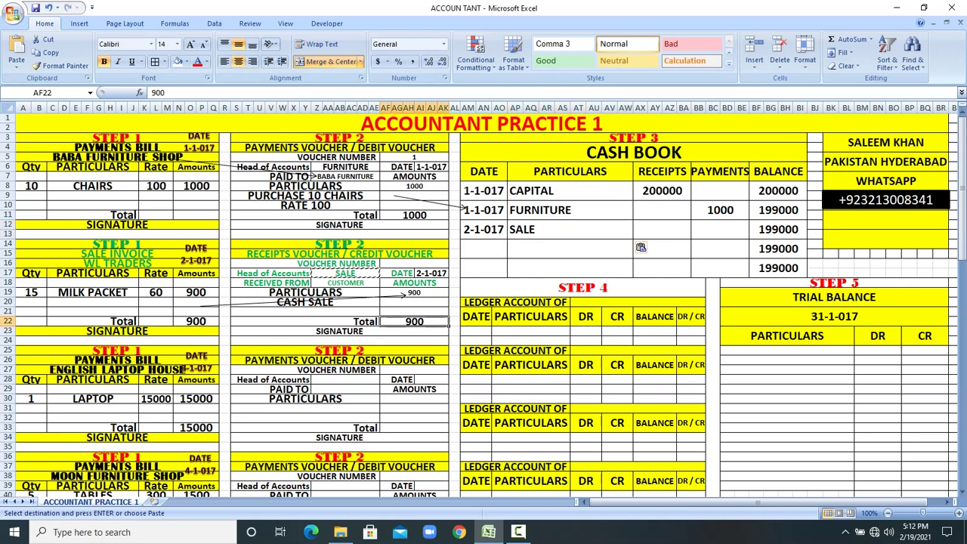
click(661, 230)
drag(370, 255, 370, 264)
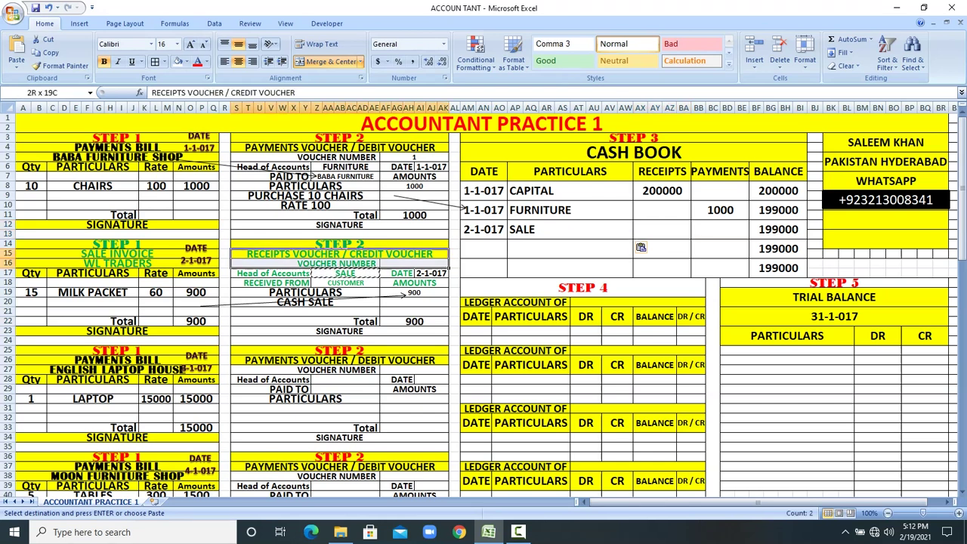
drag(446, 264, 445, 331)
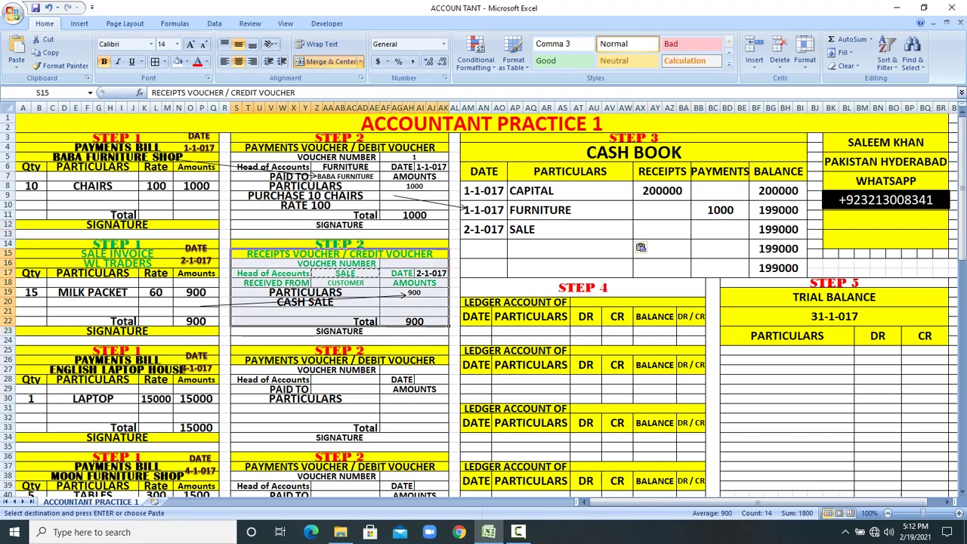
click(661, 228)
text(900)
key(Return)
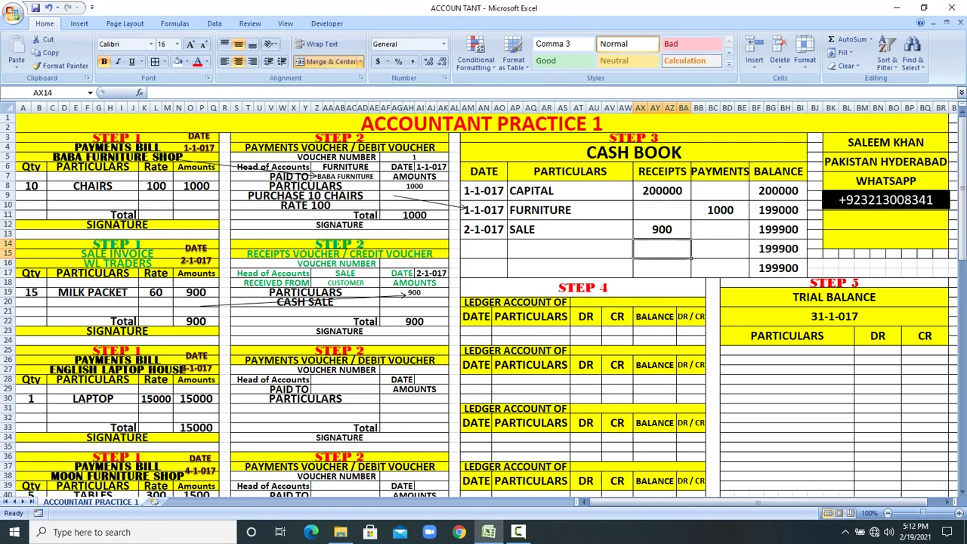
Step: Enter MACHINERY AND EQUIPMENT as the head of accounts in the payments voucher beside the laptop bill
drag(30, 398, 219, 430)
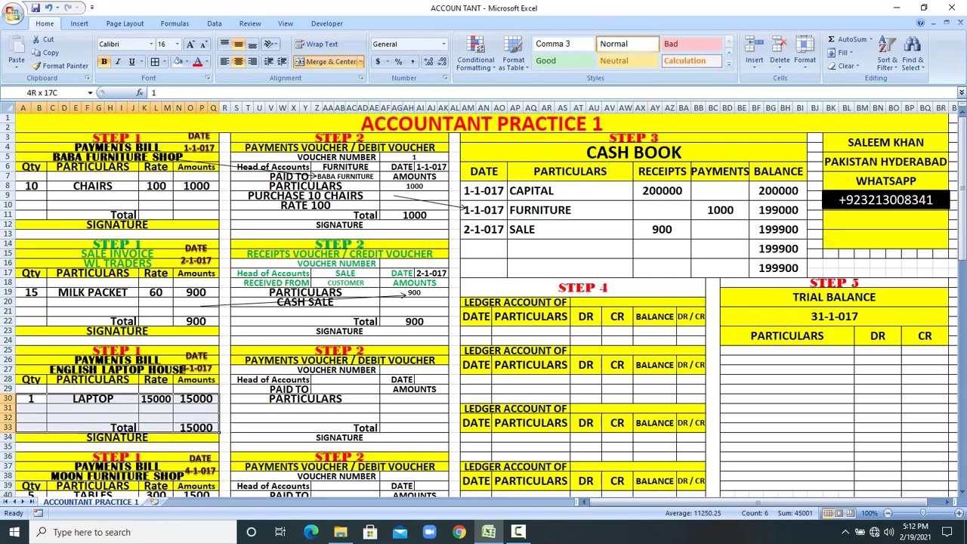
drag(117, 361, 113, 419)
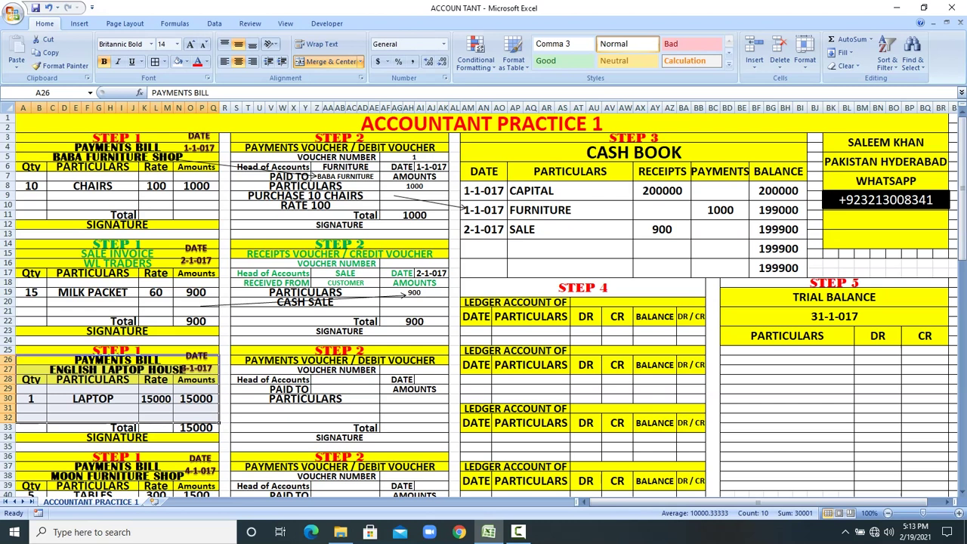
click(376, 380)
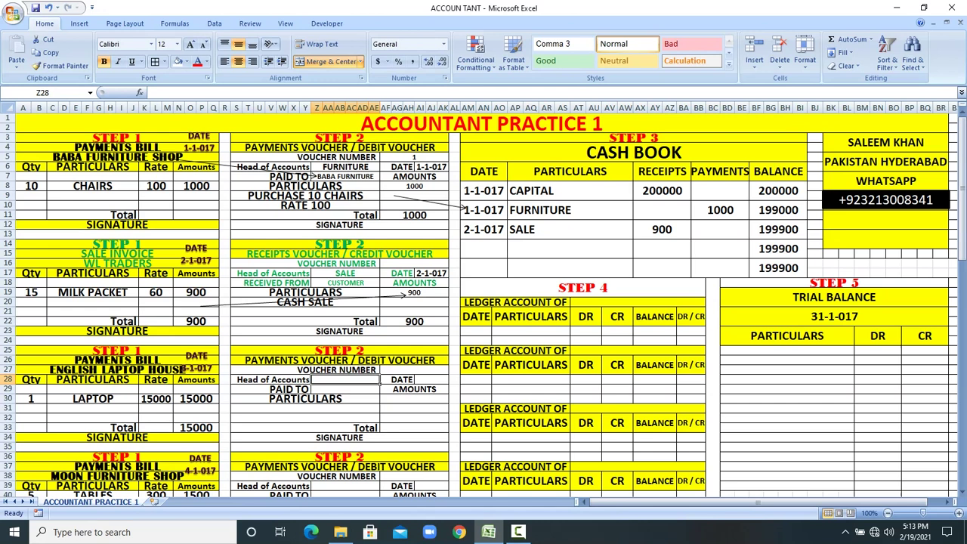
text(MACH)
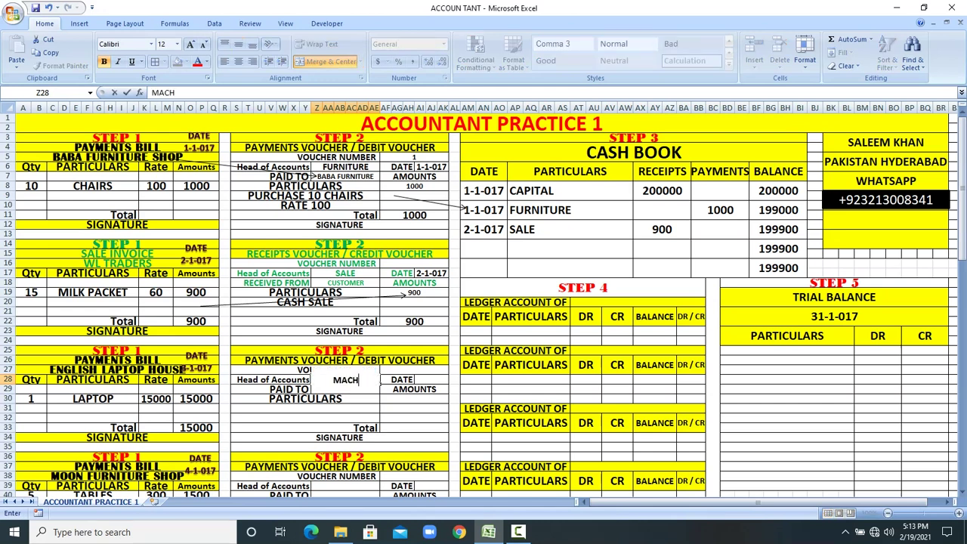
text(INERY)
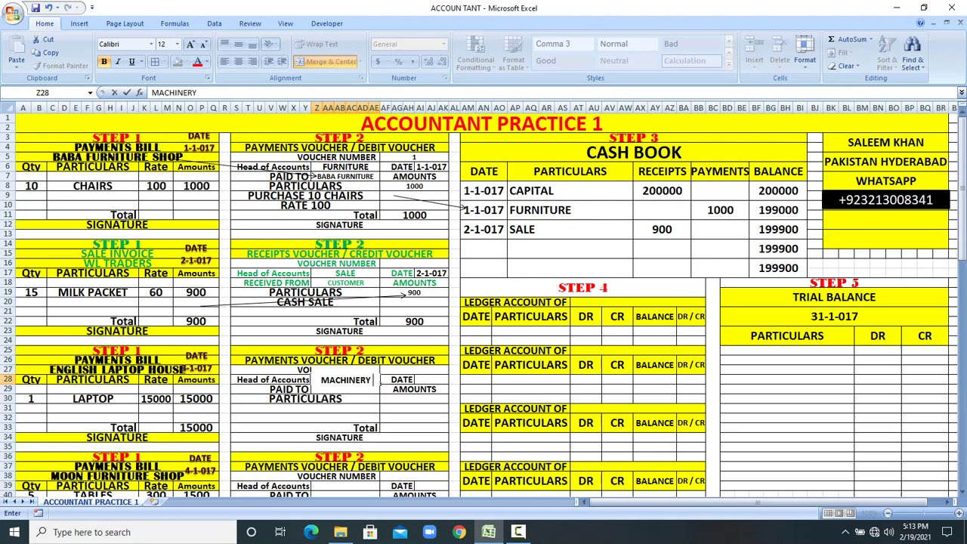
text( AND EQUI)
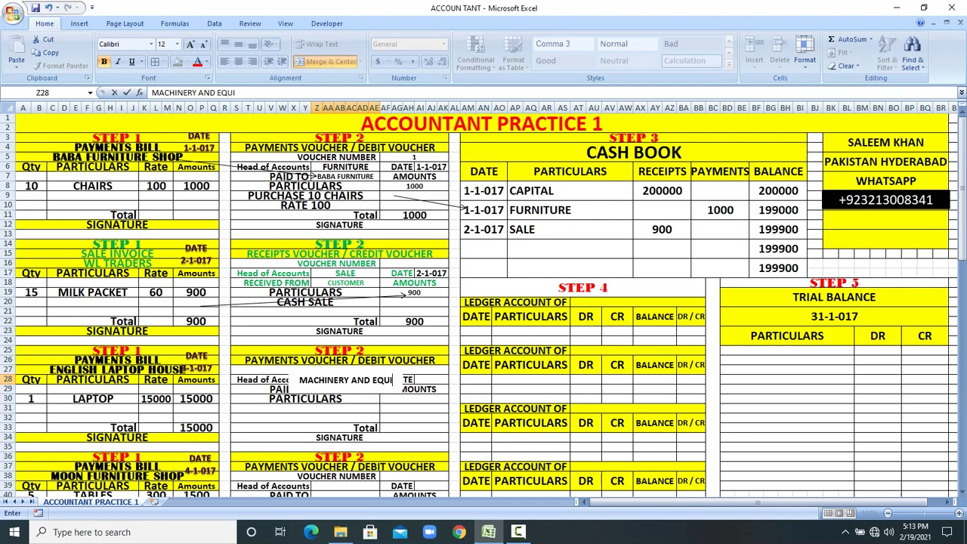
text(PMENT)
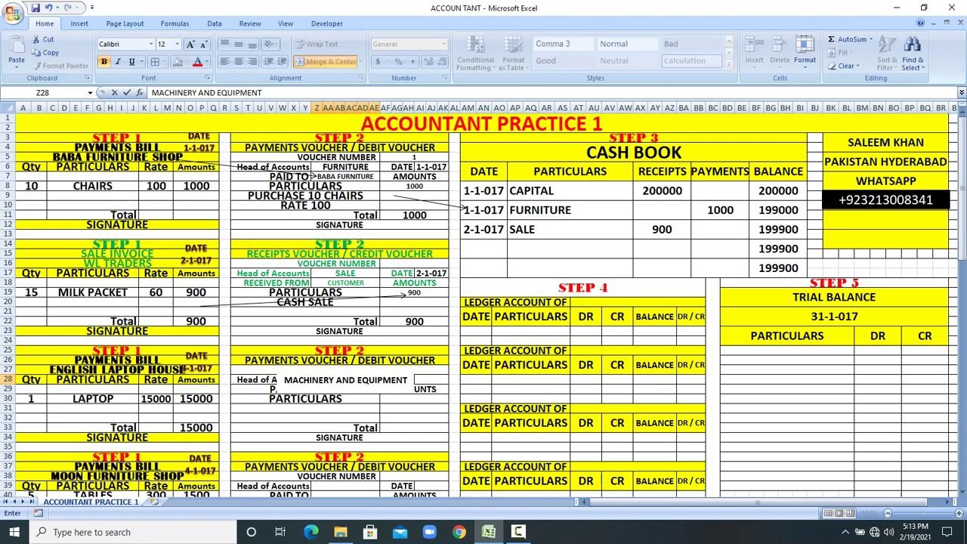
key(Return)
key(Up)
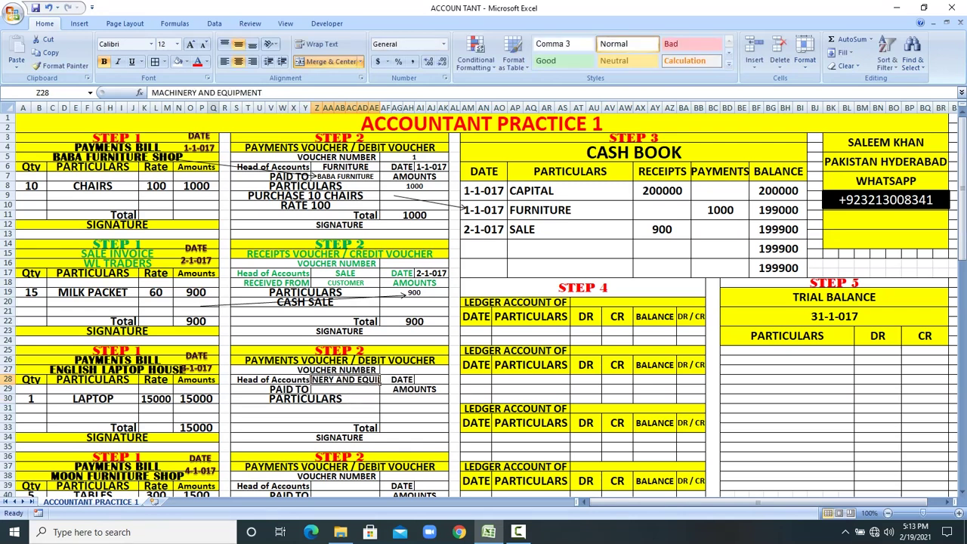
Step: Set the laptop voucher's head of accounts cell to font size 11 and replace its text with M/E
click(204, 44)
click(203, 44)
click(203, 43)
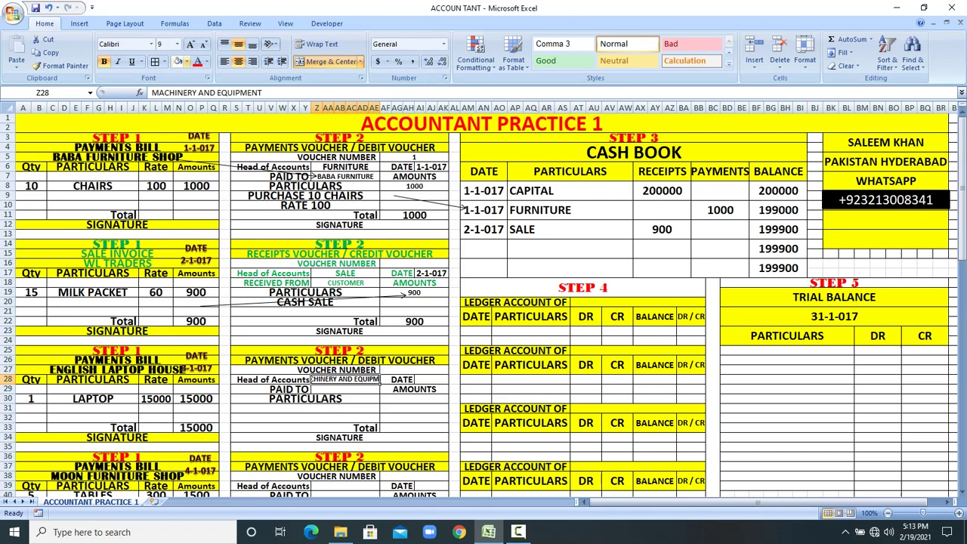
click(190, 43)
click(191, 44)
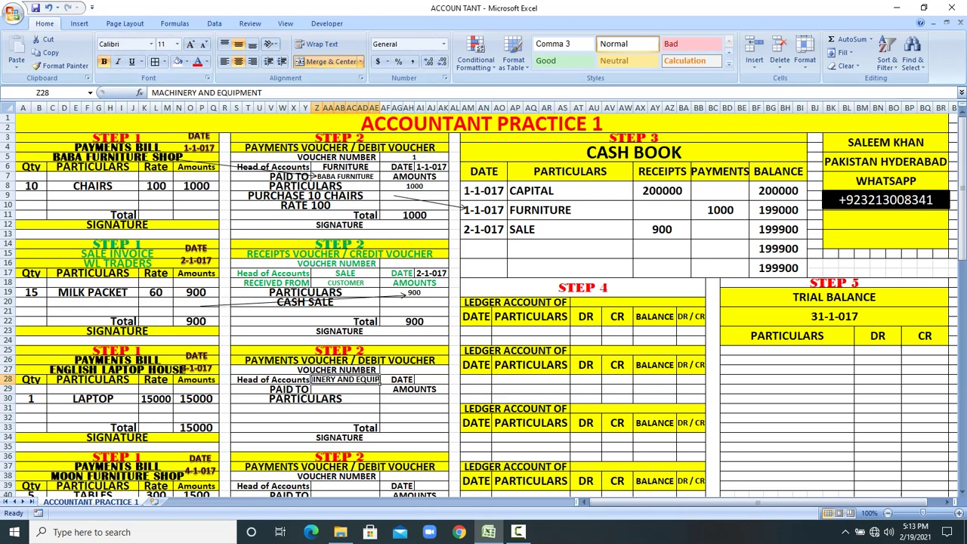
text(M/E)
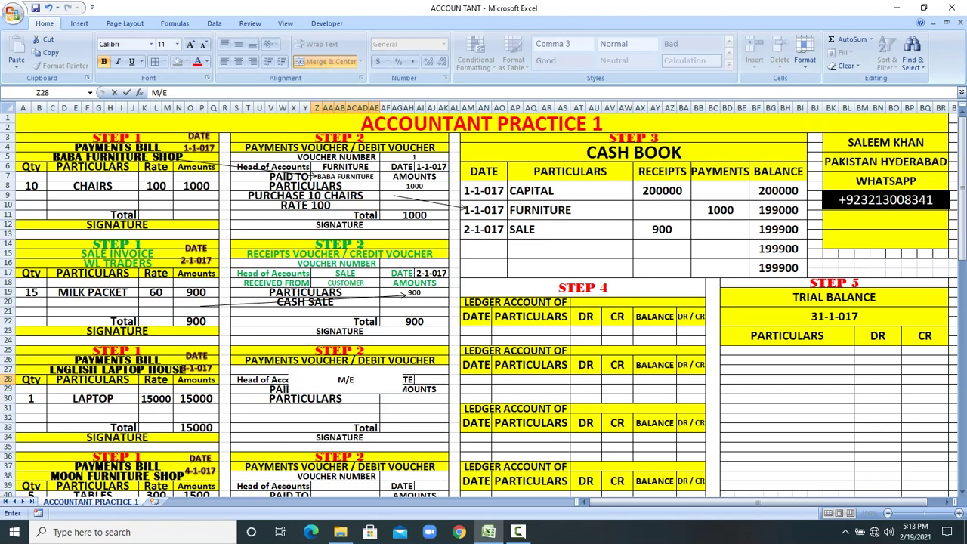
key(Return)
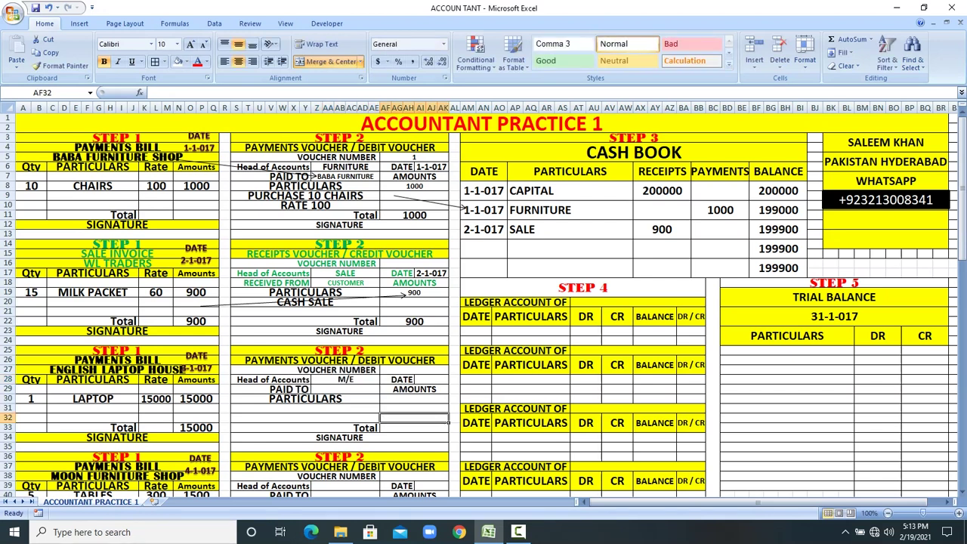
Step: Date the payments voucher for the laptop bill 3-1-017
click(431, 380)
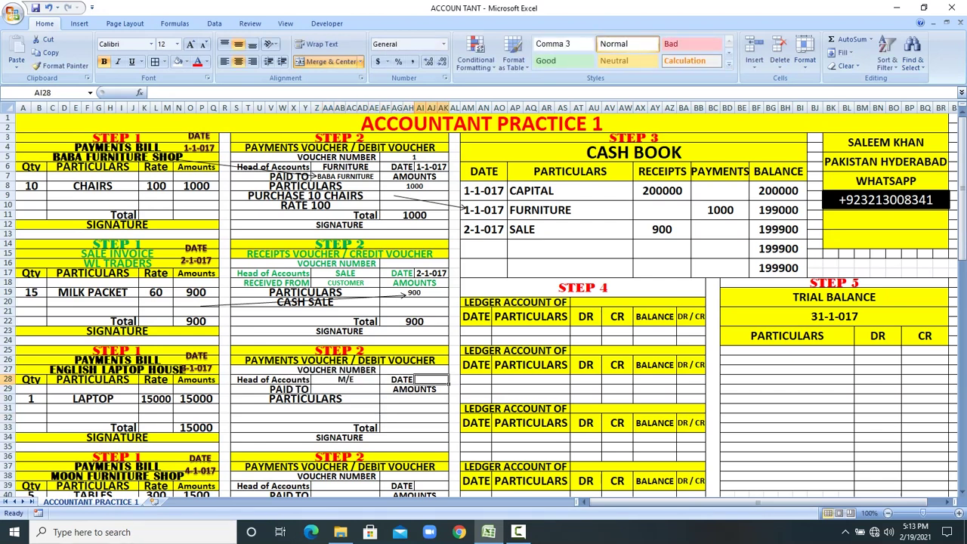
text(3-1-017)
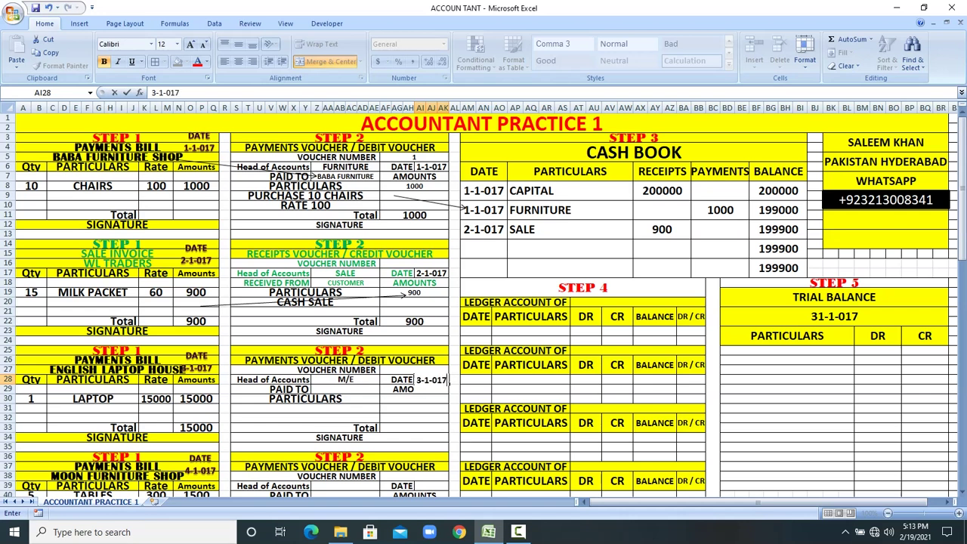
click(414, 427)
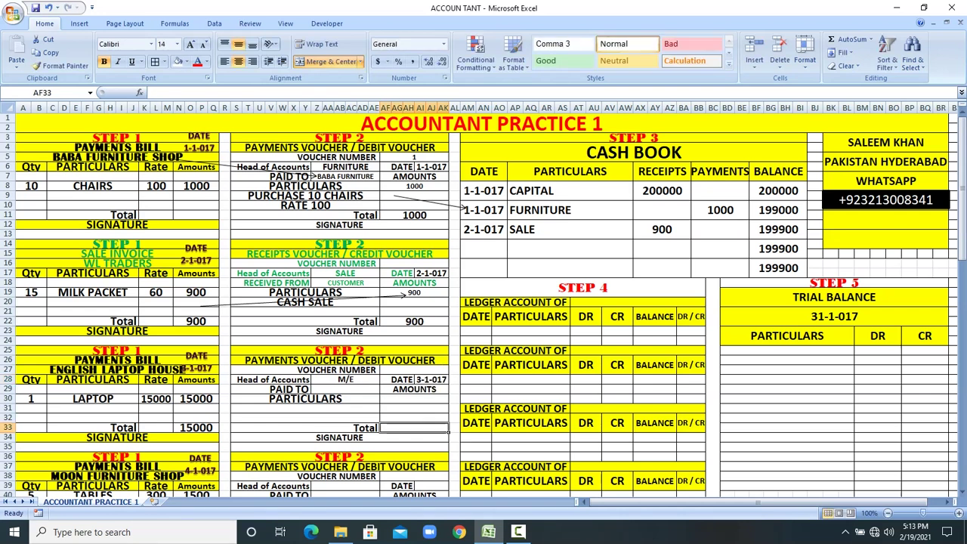
Step: Enter PURCHASE 1 LAPTOP and RATE 15000 in the two rows below PARTICULARS in the laptop voucher
click(305, 408)
text(PUT)
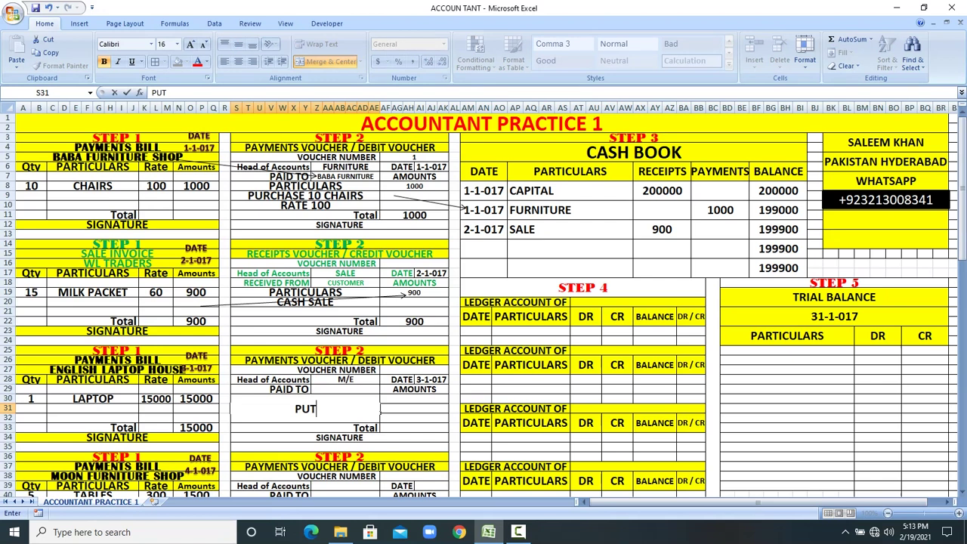
key(BackSpace)
text(RCHASE 1)
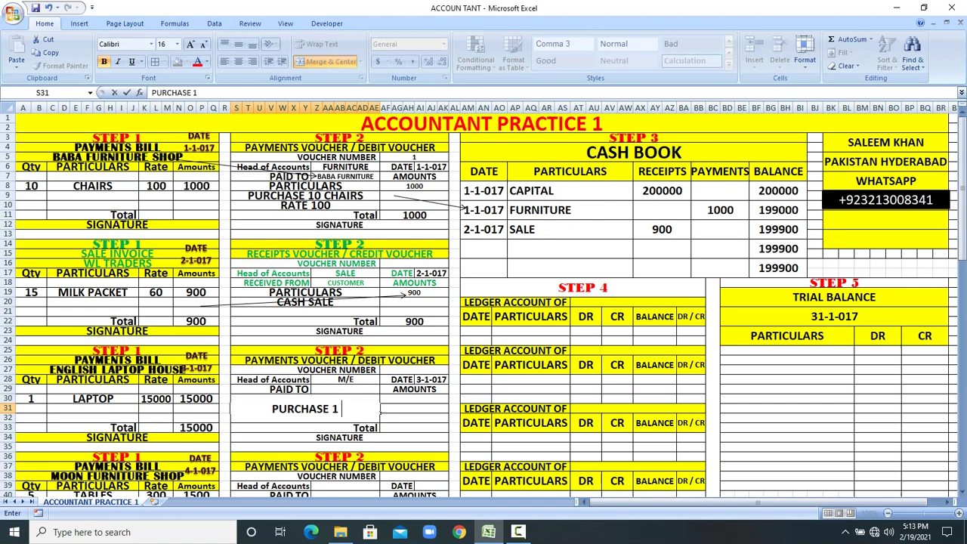
text( LAPT)
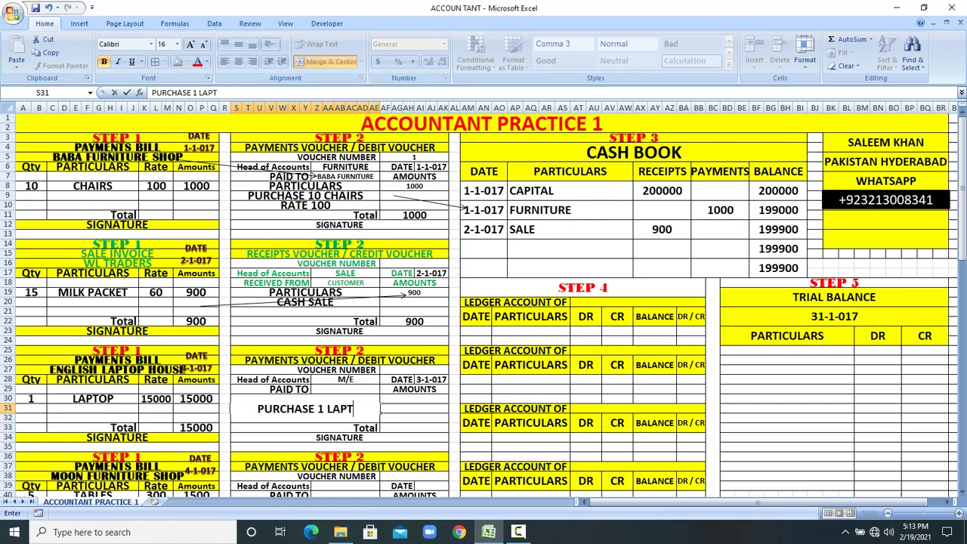
text(OP)
key(Return)
text(RATE 15000)
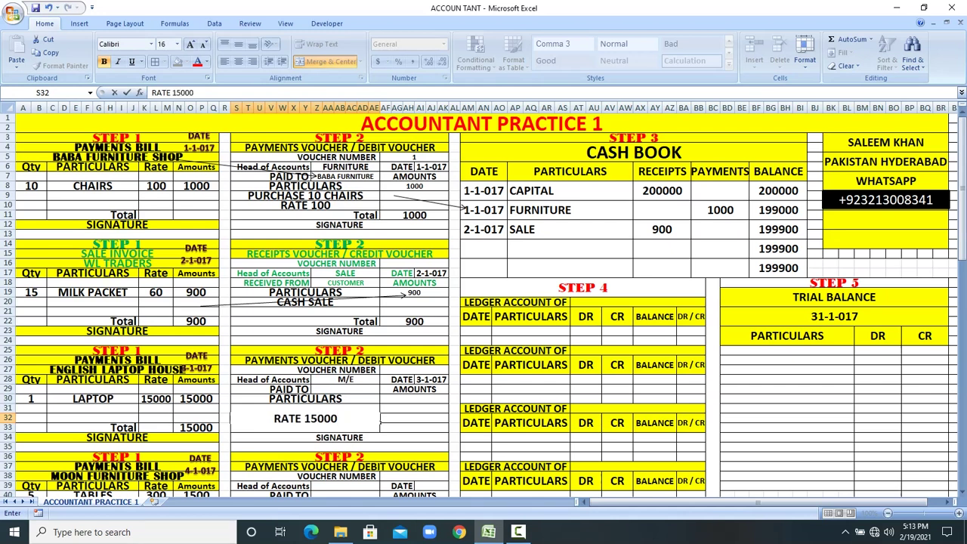
click(413, 427)
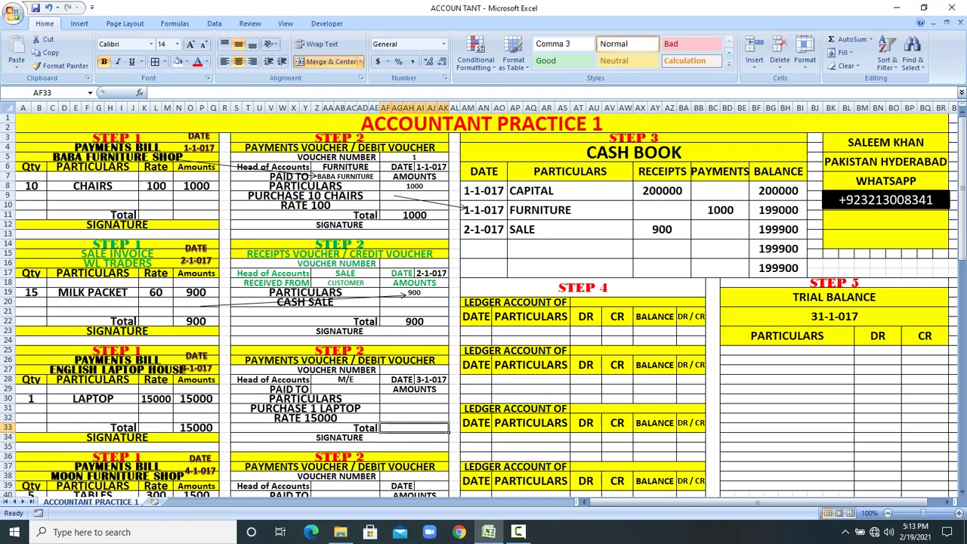
Step: Enter 15000 as both the amount beside PARTICULARS and the total of the laptop voucher
click(414, 399)
text(15000)
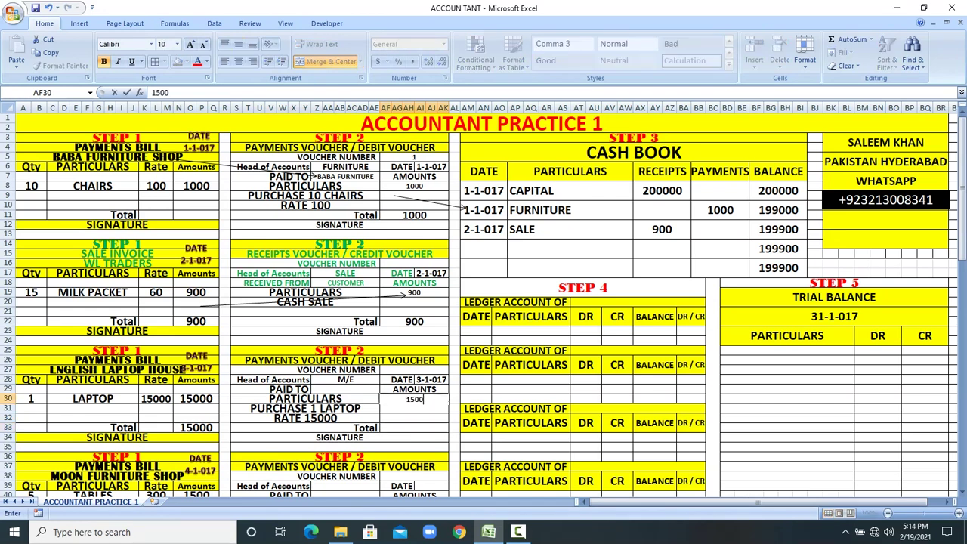
key(Return)
key(Down)
key(Down)
text(15000)
key(Return)
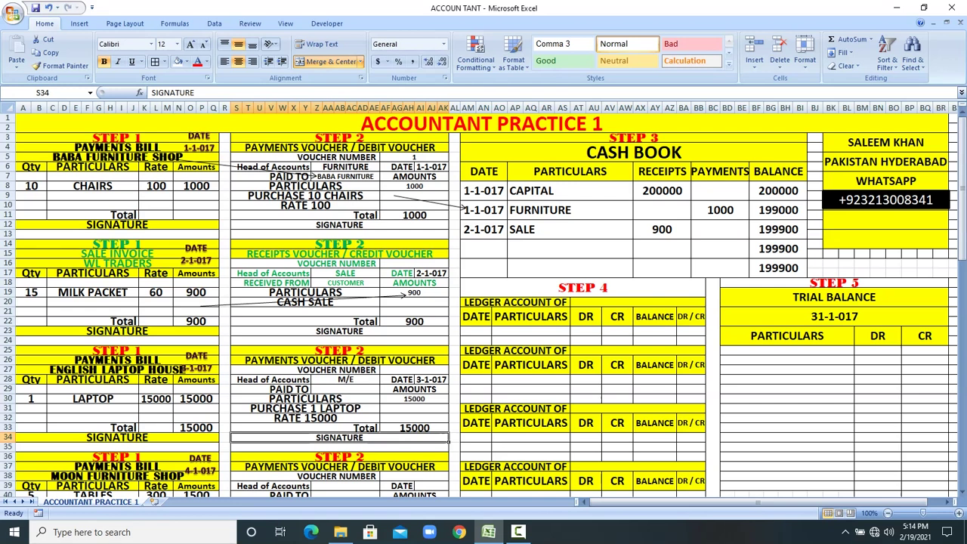
Step: Copy the laptop voucher's date 3-1-017 into the DATE column of the cash book row below SALE
click(445, 380)
right_click(444, 382)
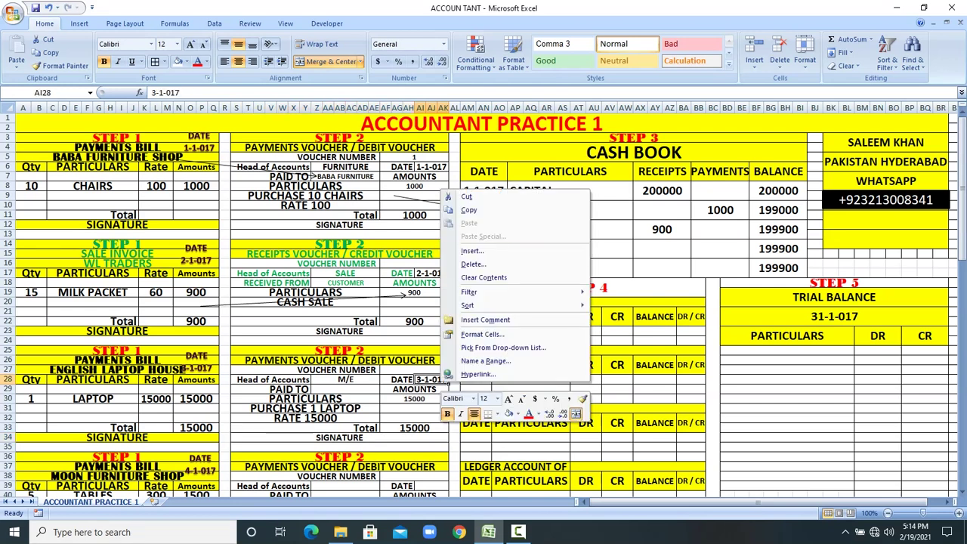
click(476, 210)
click(484, 247)
right_click(486, 247)
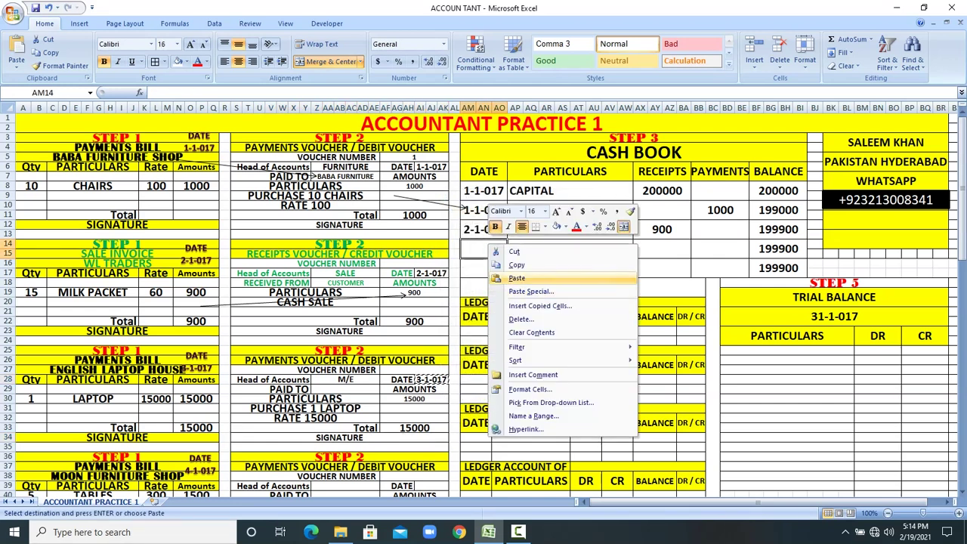
click(505, 292)
Step: Enter ENGLISH LAPTOP as the PAID TO name in the laptop payments voucher
click(345, 389)
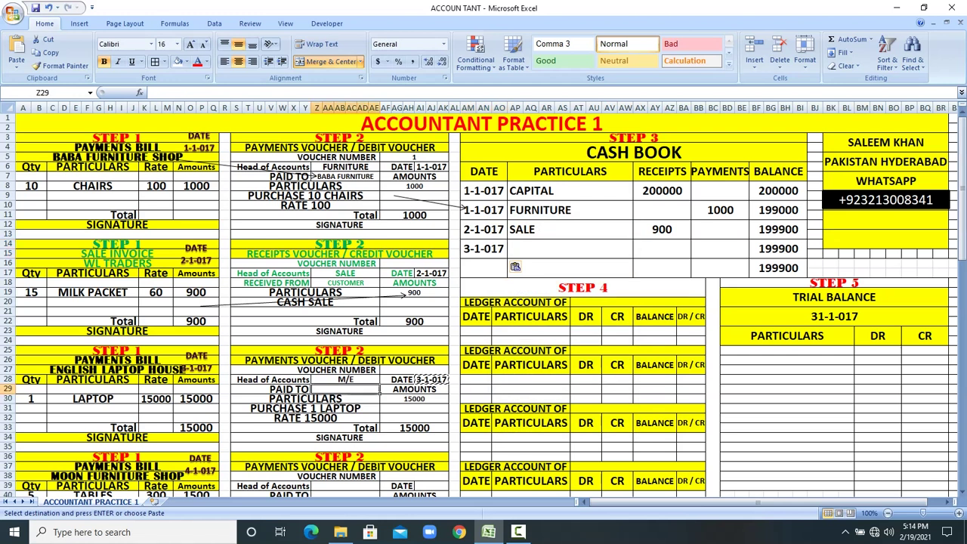
click(116, 370)
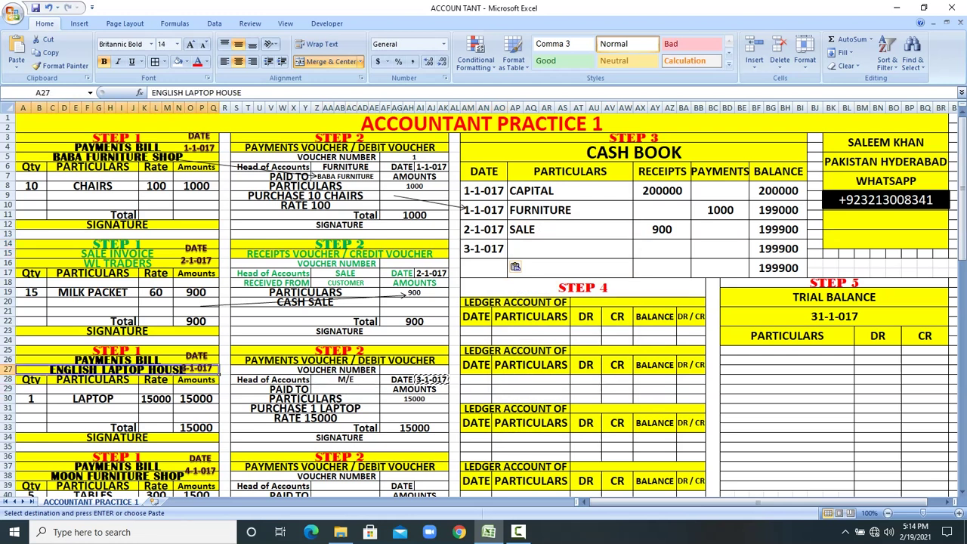
click(345, 389)
text(ENG)
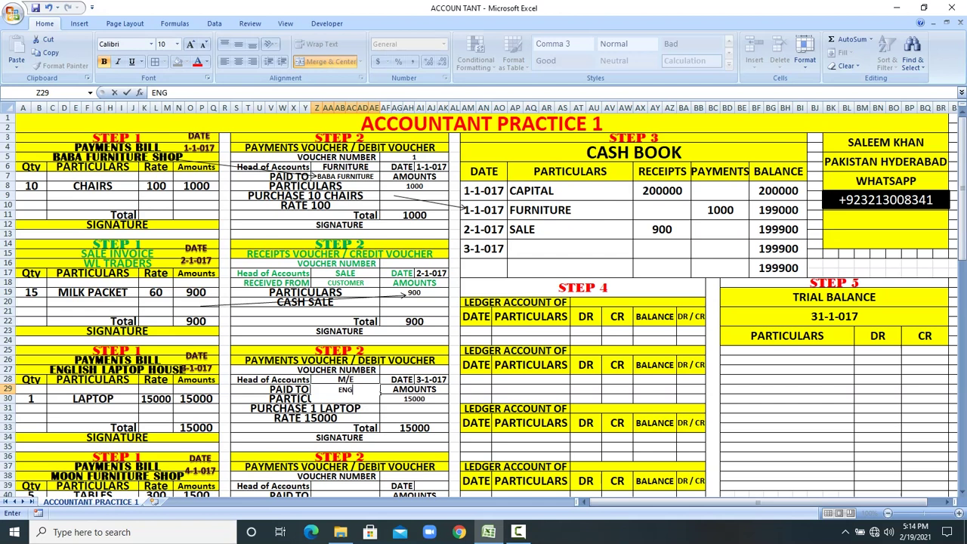
text(LISH LAPTOP)
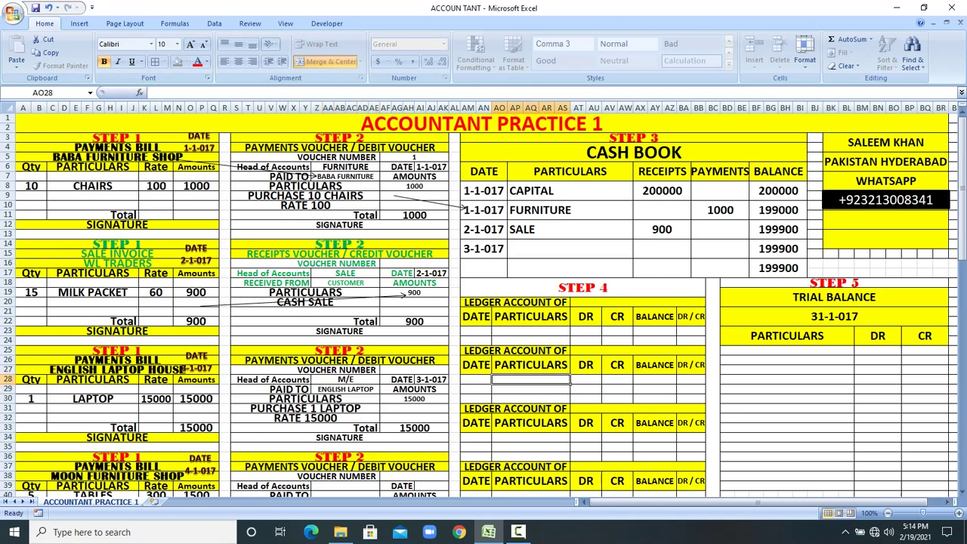
Step: Copy the laptop voucher's head of accounts M/E into the PARTICULARS column of the cash book row dated 3-1-017
click(380, 384)
right_click(343, 382)
click(359, 207)
click(571, 249)
right_click(570, 248)
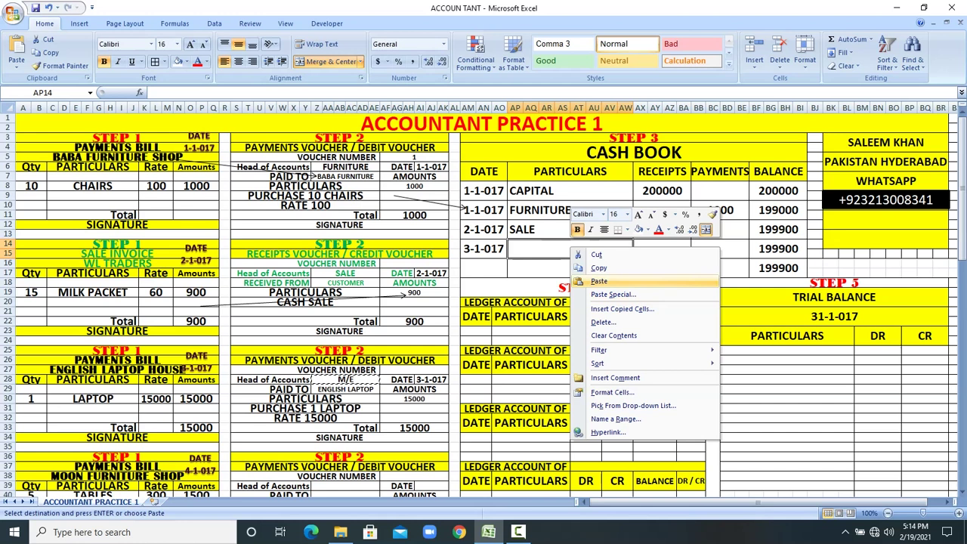
click(597, 280)
Step: Enter the laptop voucher's total of 15000 in the PAYMENTS column of the M/E cash book row
click(414, 428)
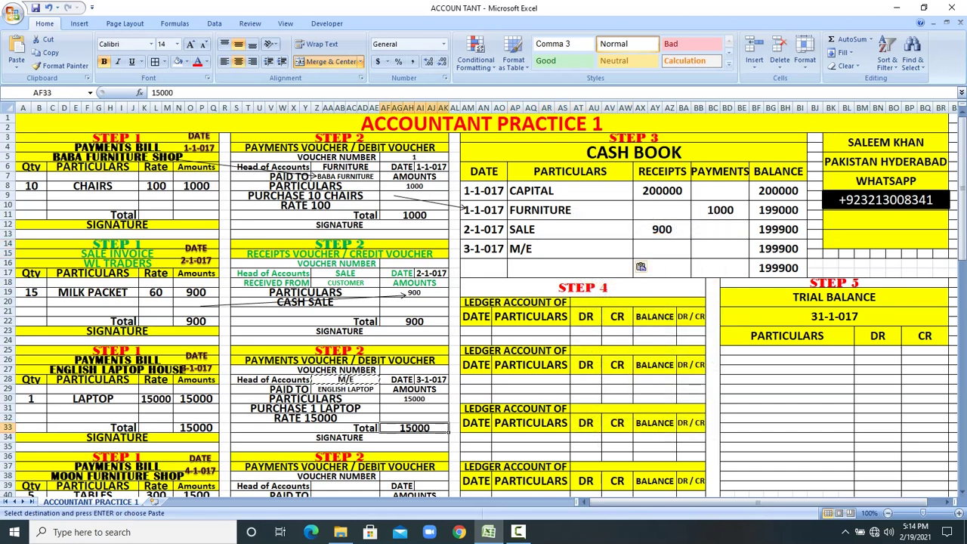
click(747, 255)
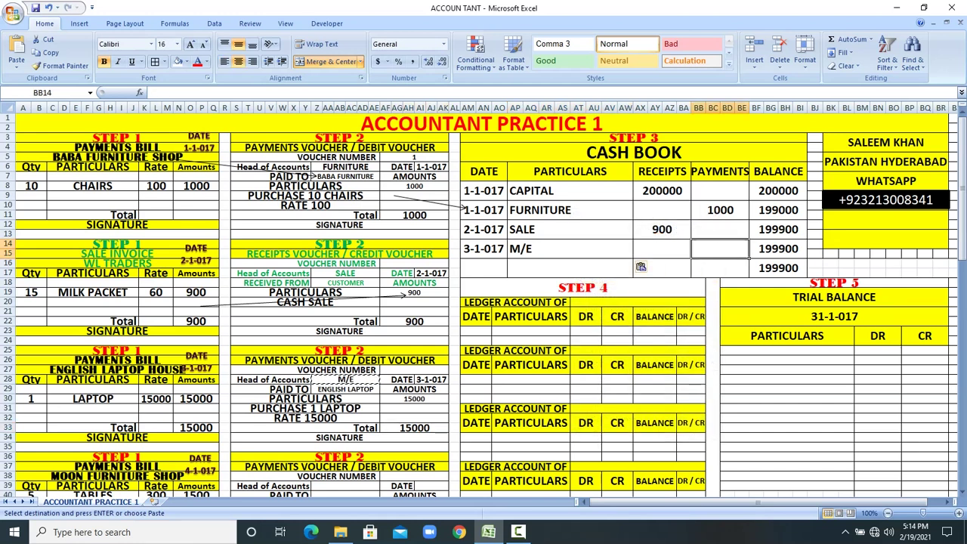
text(15000)
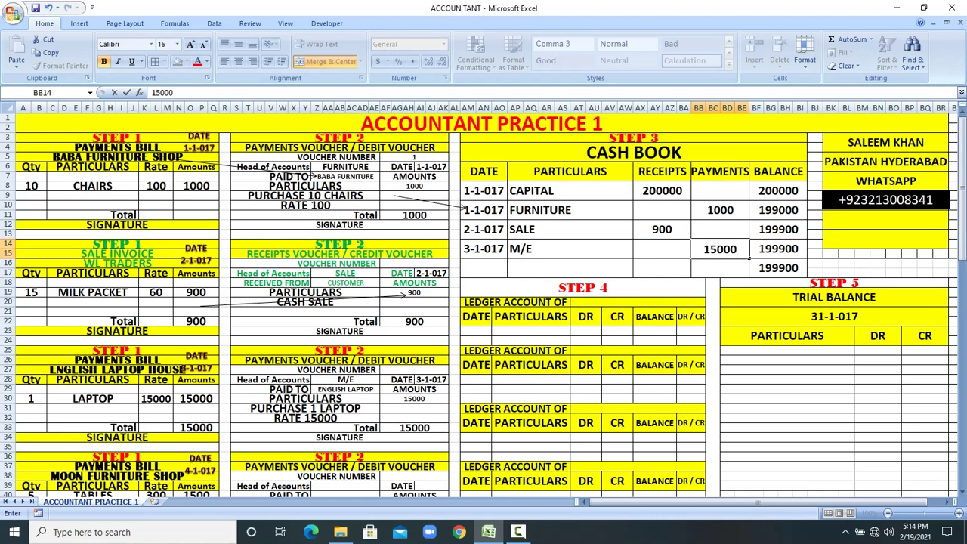
key(Return)
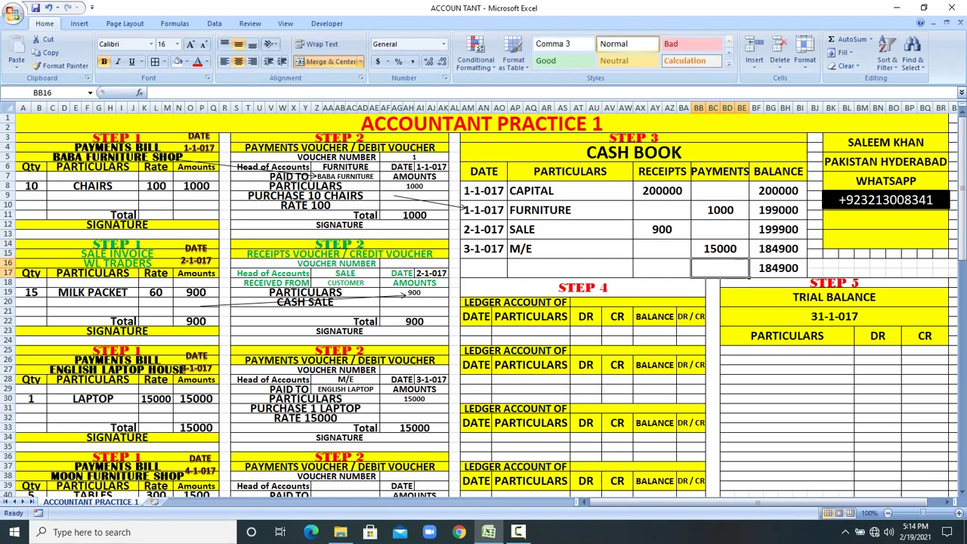
scroll(484, 302, down, 2)
drag(22, 389, 215, 466)
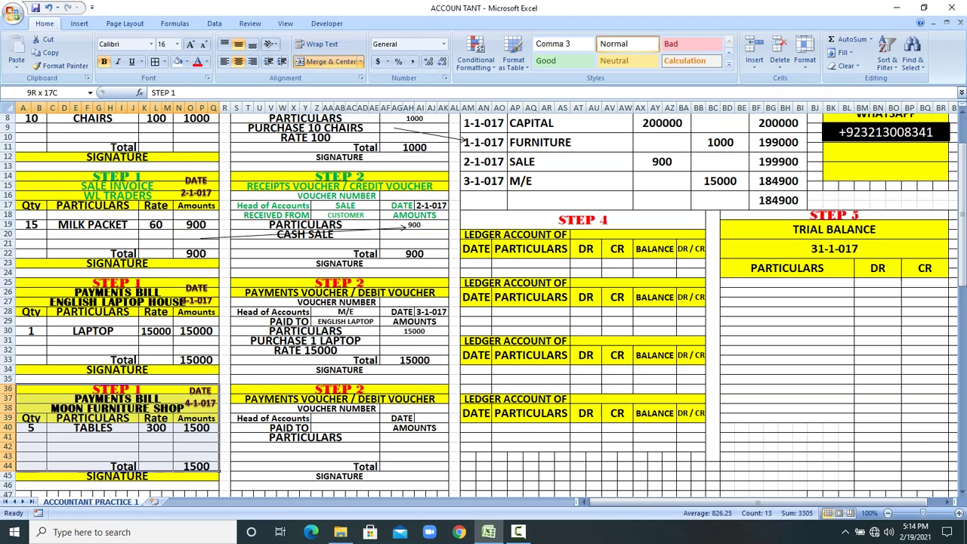
drag(22, 428, 219, 429)
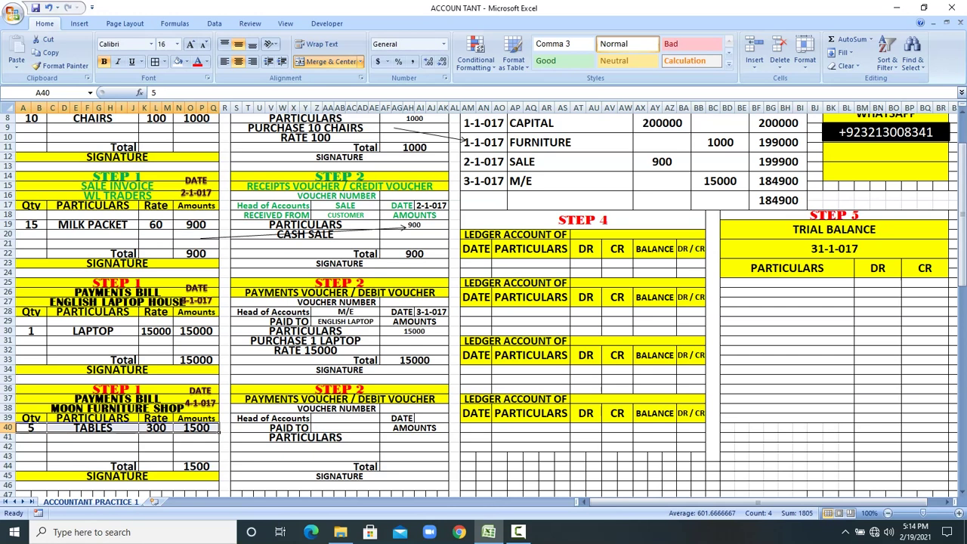
scroll(219, 429, up, 3)
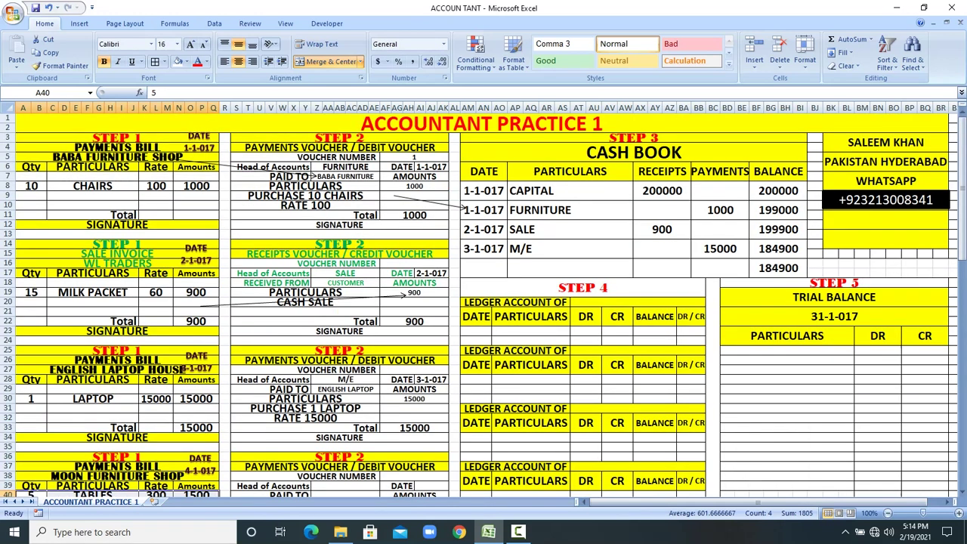
Step: Number the laptop payments voucher 2 and the blank payments voucher below it 3
click(413, 370)
text(2)
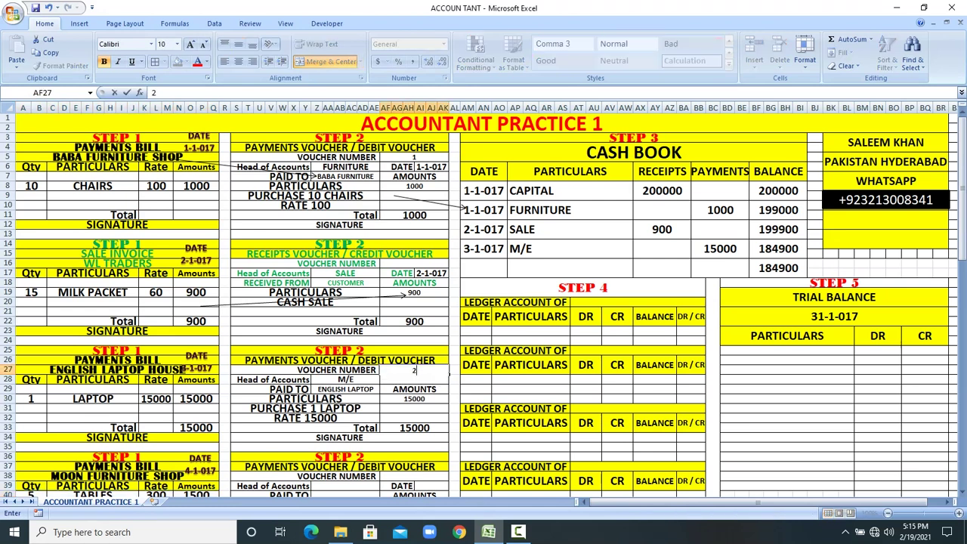
key(Return)
key(Return)
key(Return)
key(Return)
key(Return)
key(Return)
key(Return)
key(Return)
key(Return)
key(Return)
key(Return)
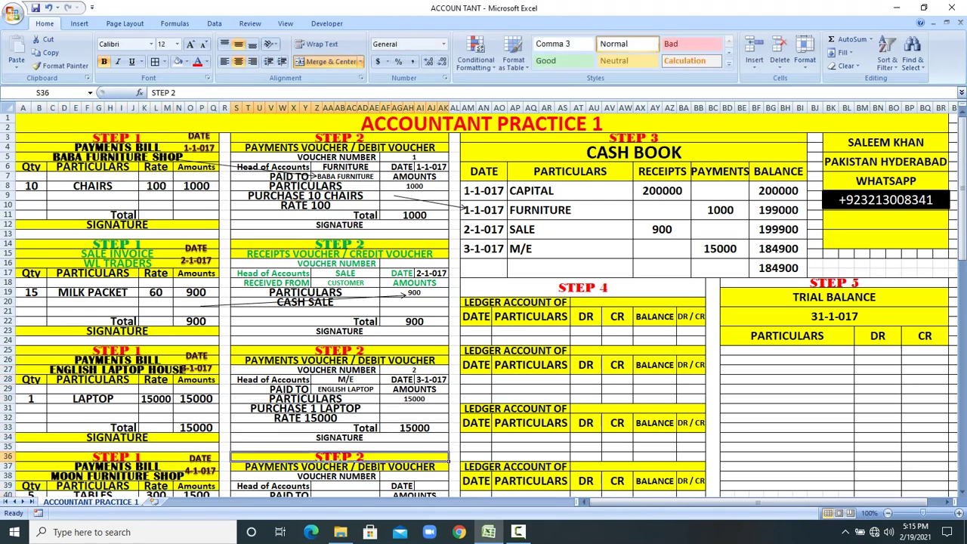
text(3)
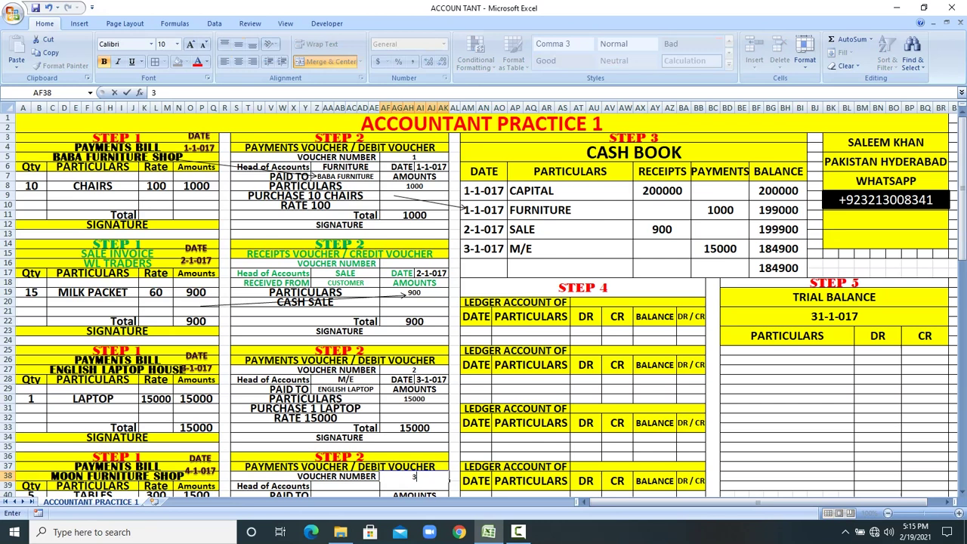
Step: Set the voucher number of the receipts voucher for the milk packet sale to 101
click(414, 264)
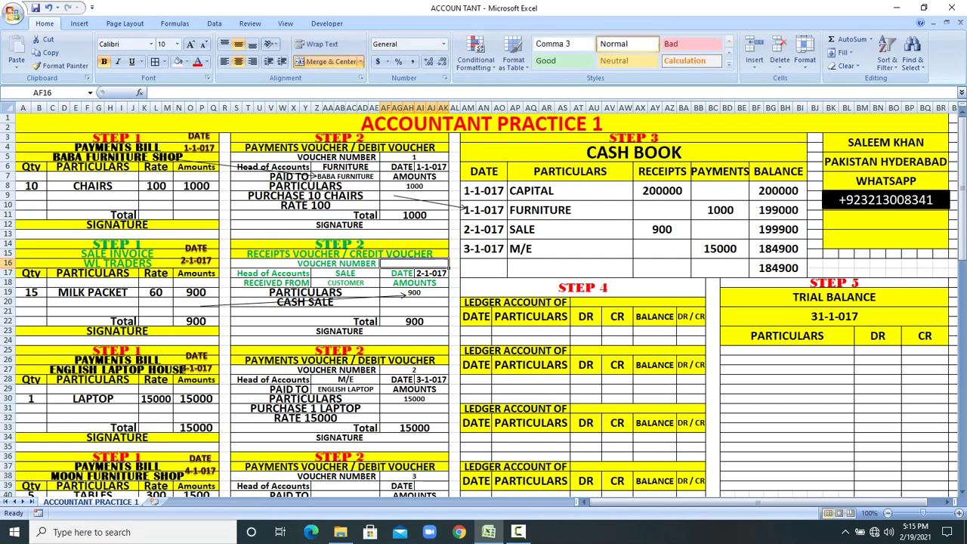
text(101)
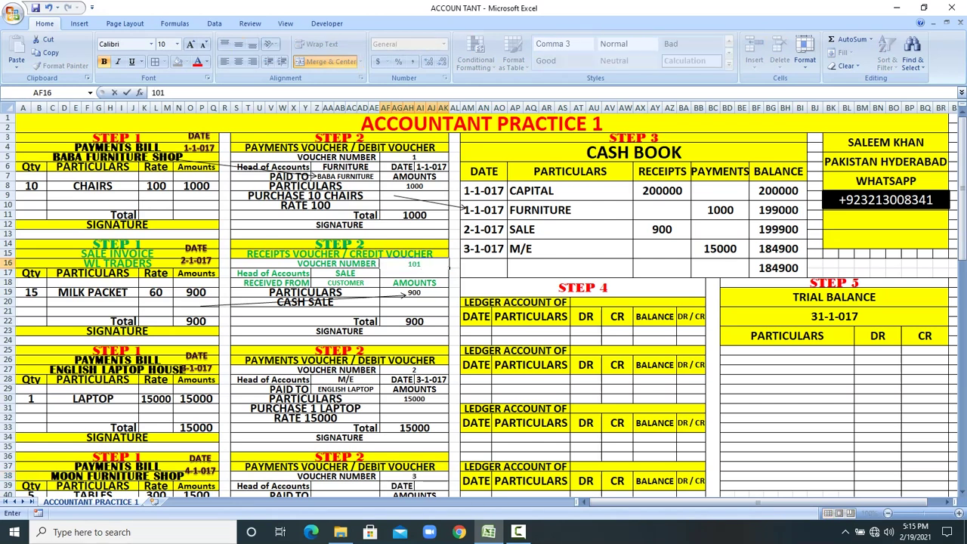
click(476, 365)
Step: Enter FURNITURE as the head of accounts in payments voucher 3, beside the Moon Furniture Shop bill
scroll(475, 365, down, 2)
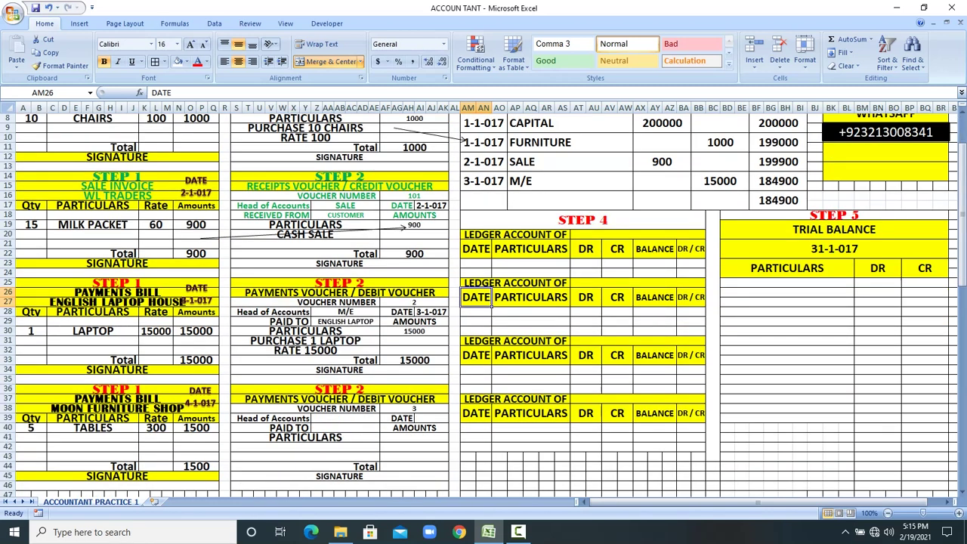
click(376, 420)
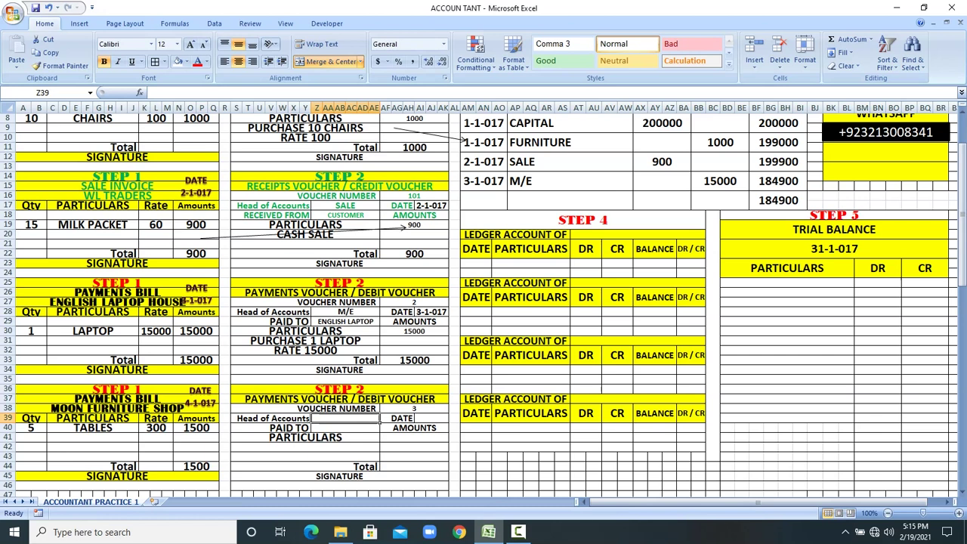
text(FURNITURE)
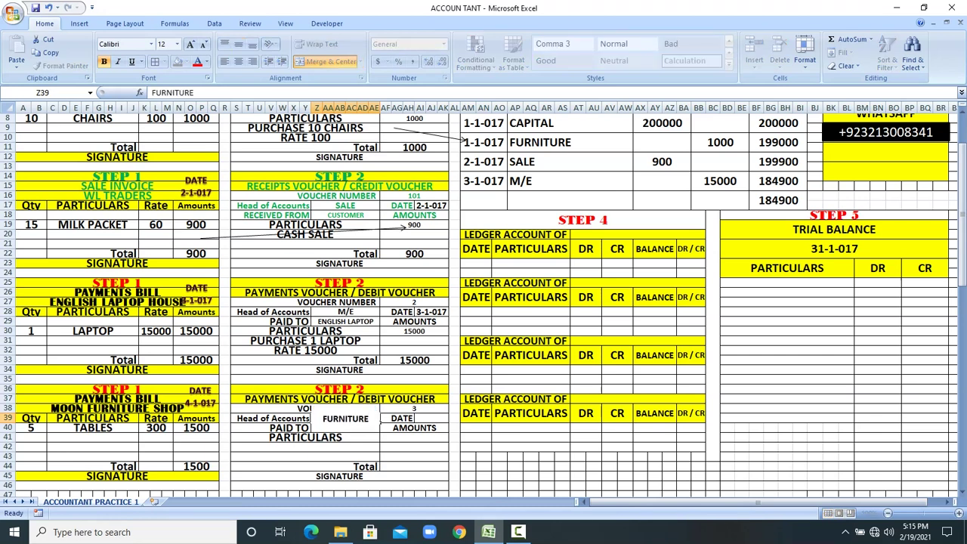
click(380, 458)
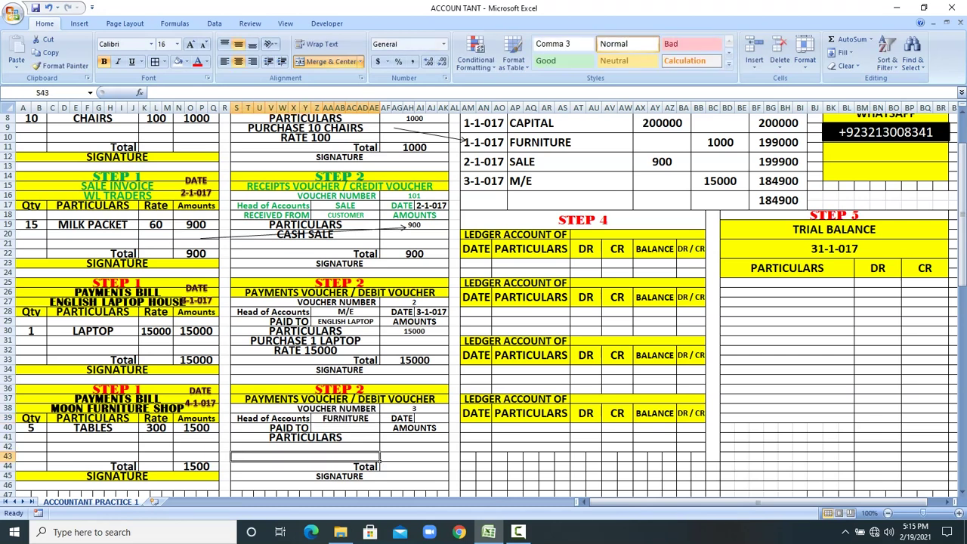
Step: Draw a straight arrow about 1.32" wide from the Moon Furniture Shop bill to PARTICULARS in payments voucher 3
click(80, 23)
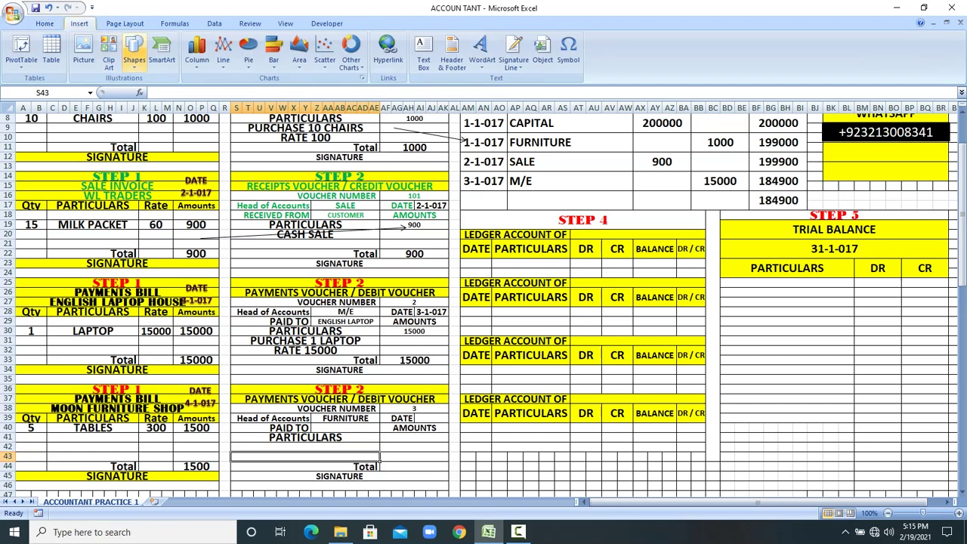
click(133, 53)
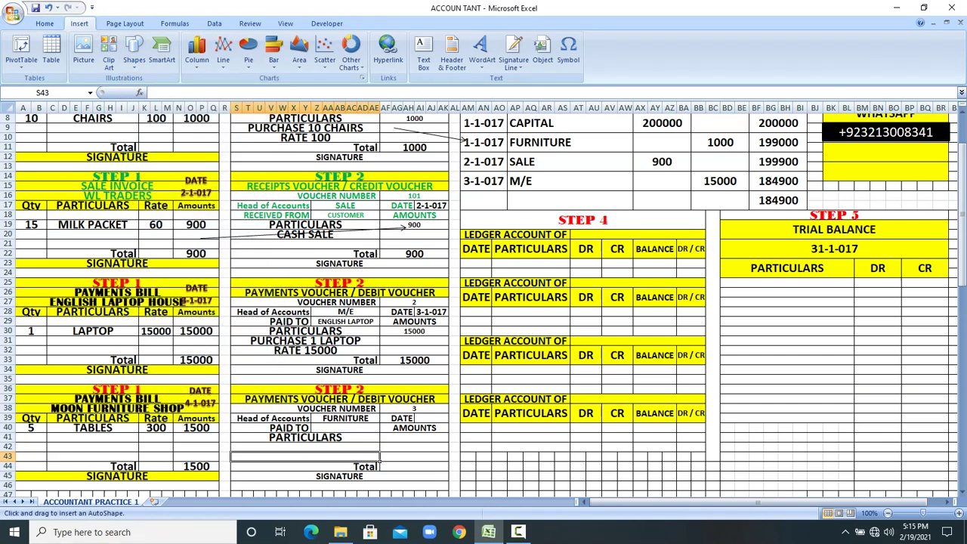
drag(177, 447, 253, 440)
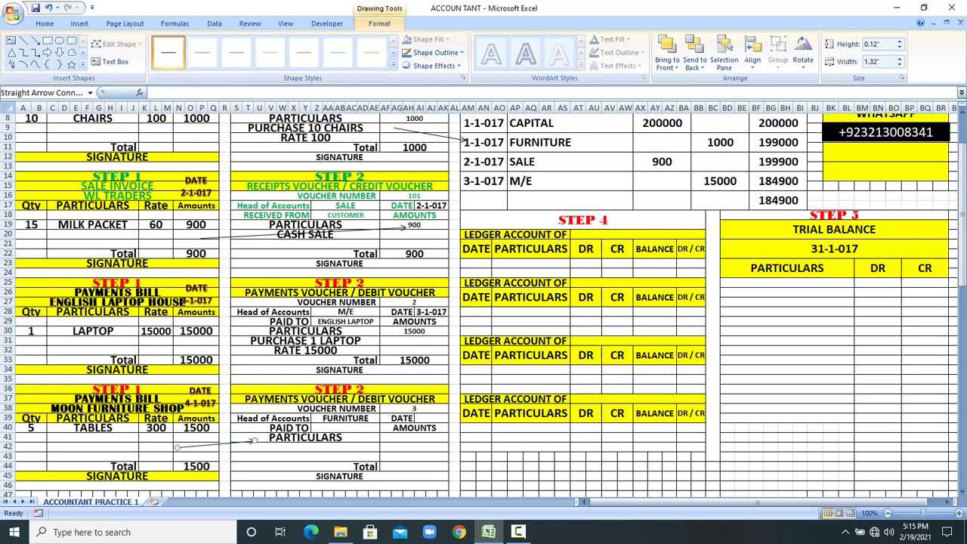
Step: Enter MOON as the PAID TO name in payments voucher 3
click(378, 428)
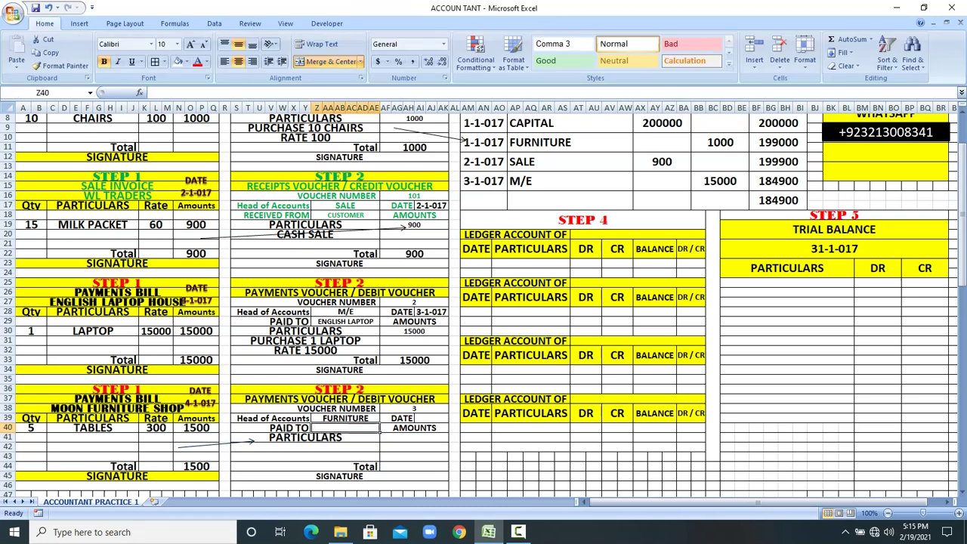
click(117, 408)
click(346, 427)
text(MOON)
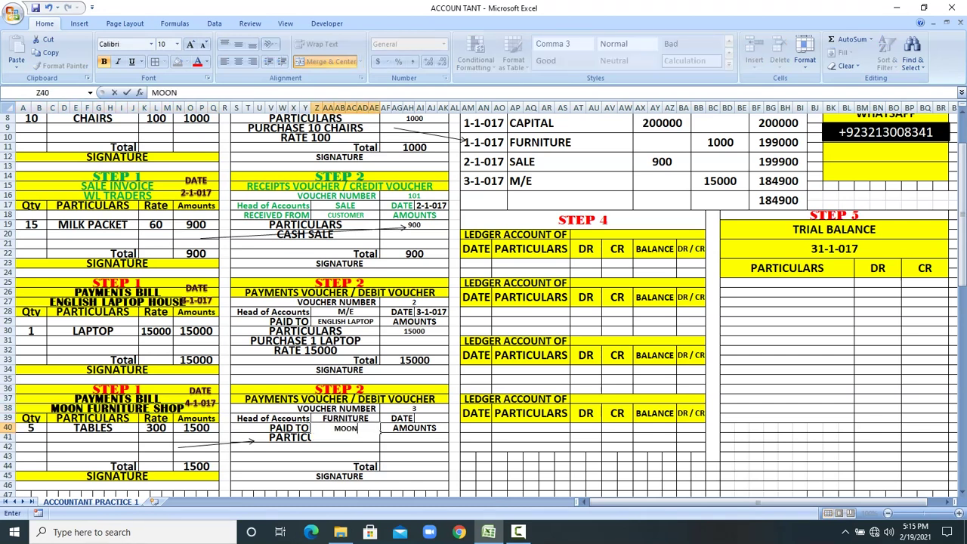
Step: Enter PURCHASE 5 TABLES and RATE 300 in the two rows below PARTICULARS in payments voucher 3
click(378, 449)
text(PURCHAS)
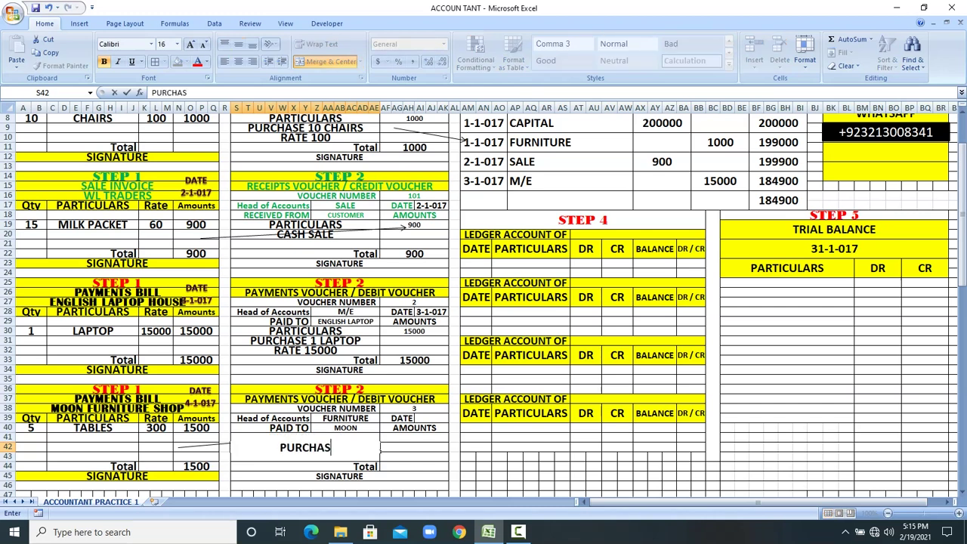
text(E 5 )
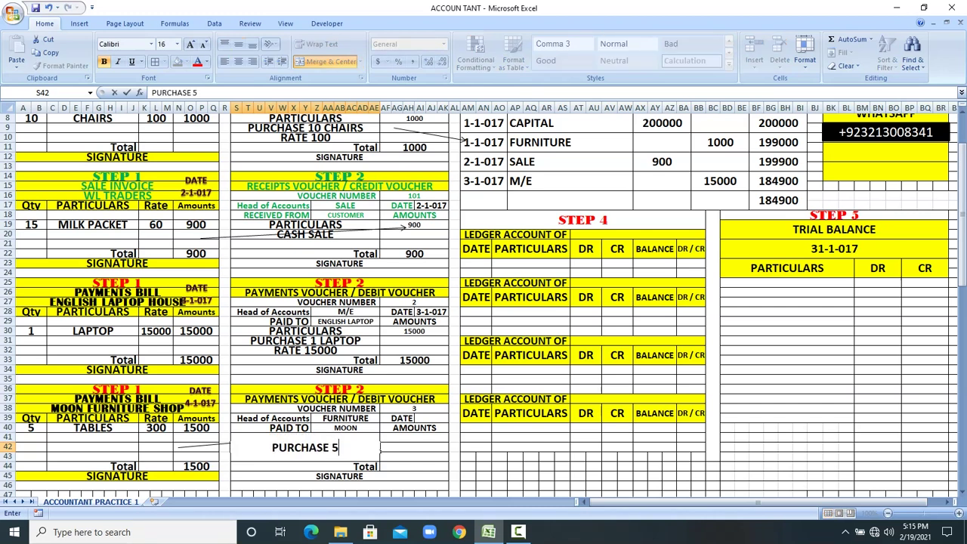
text(TABLES)
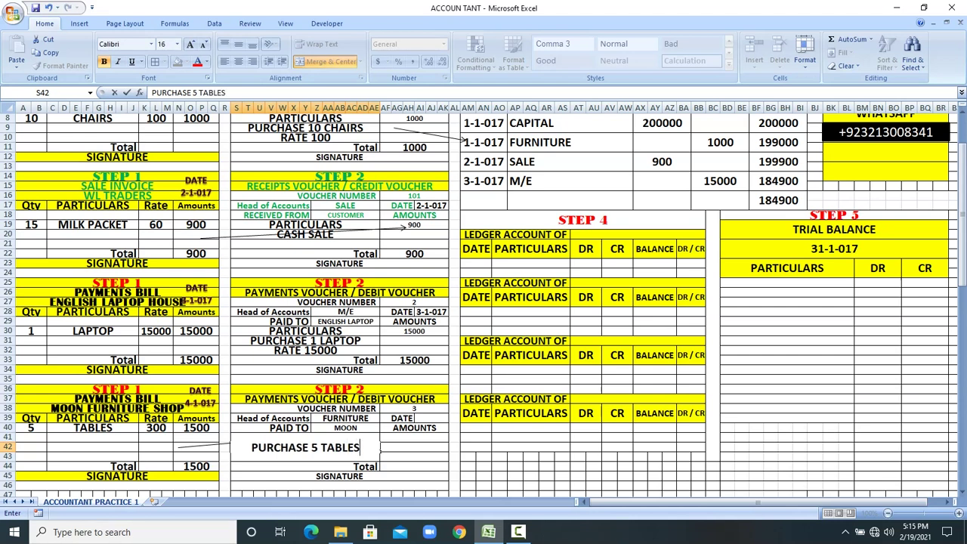
key(Return)
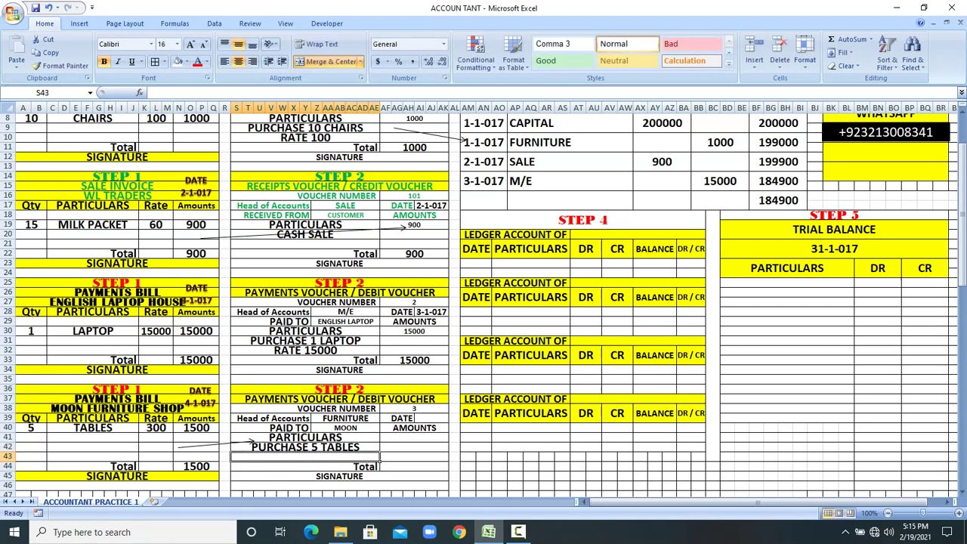
text(RATE 300)
key(Tab)
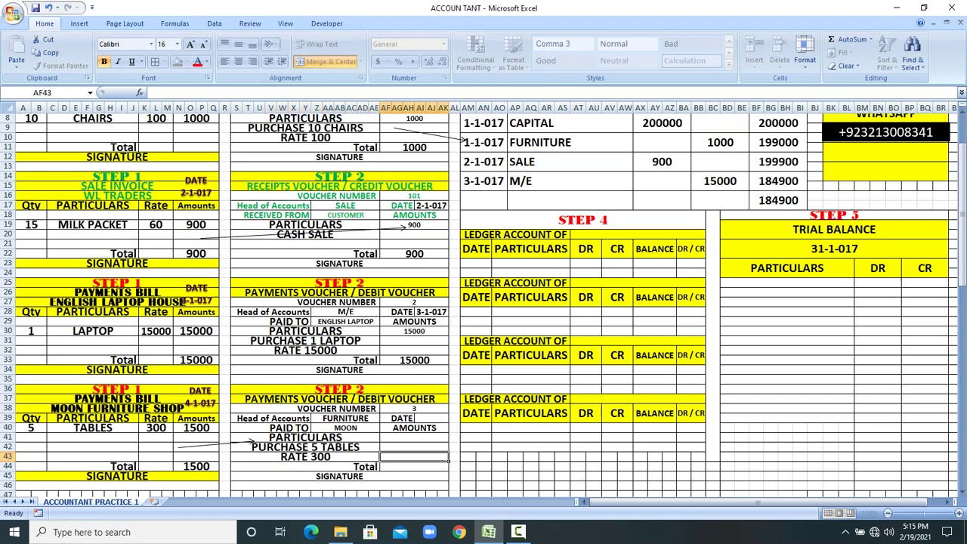
Step: Enter 1500 as both the amount beside PARTICULARS and the total of payments voucher 3
key(Up)
key(Up)
text(13)
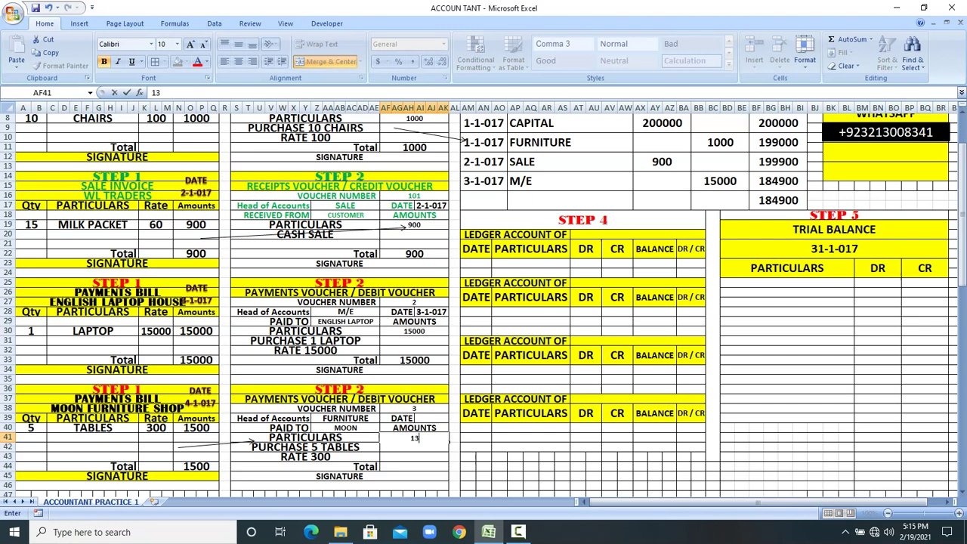
text(500)
key(Return)
click(414, 466)
text(1500)
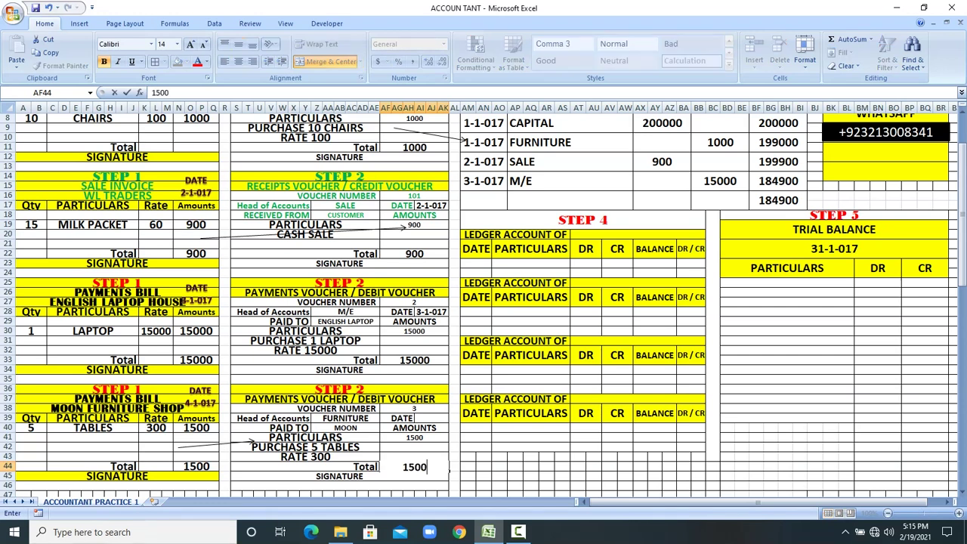
key(Return)
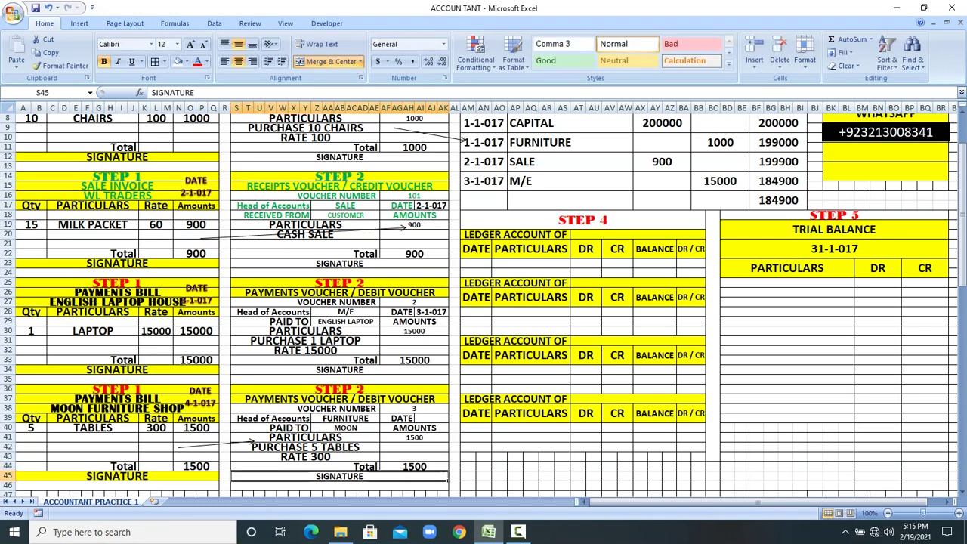
scroll(483, 302, up, 3)
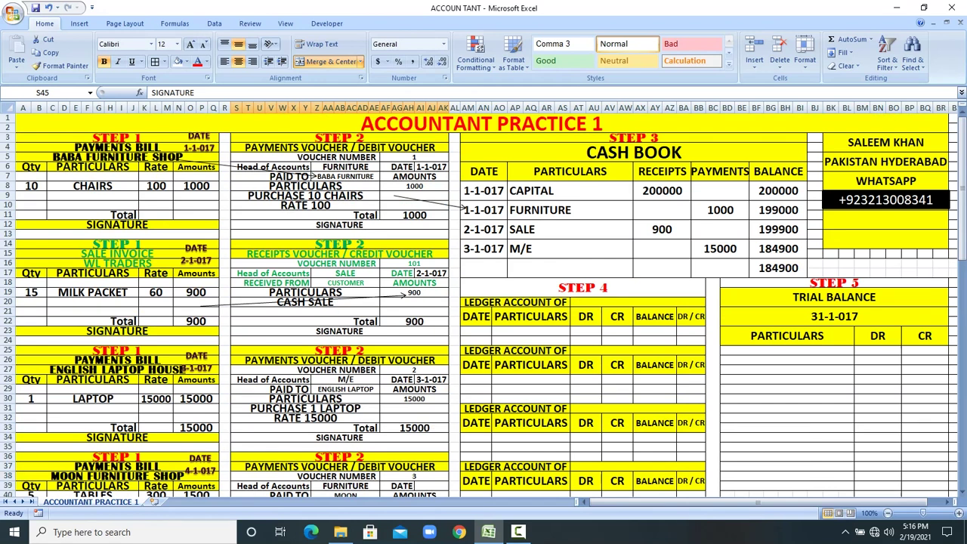
Step: Enter 4-1-017 as the DATE in payments voucher 3
scroll(484, 302, down, 3)
click(431, 418)
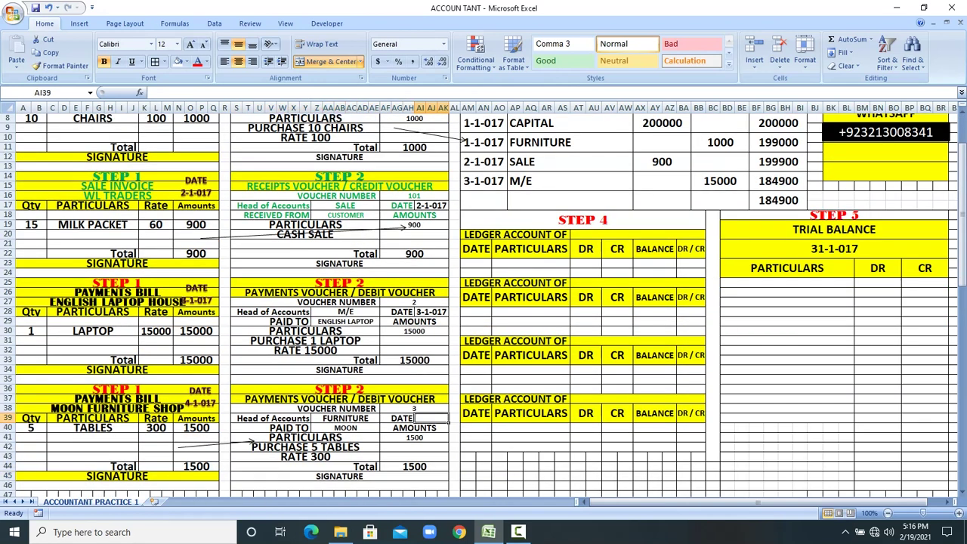
text(4-1-017)
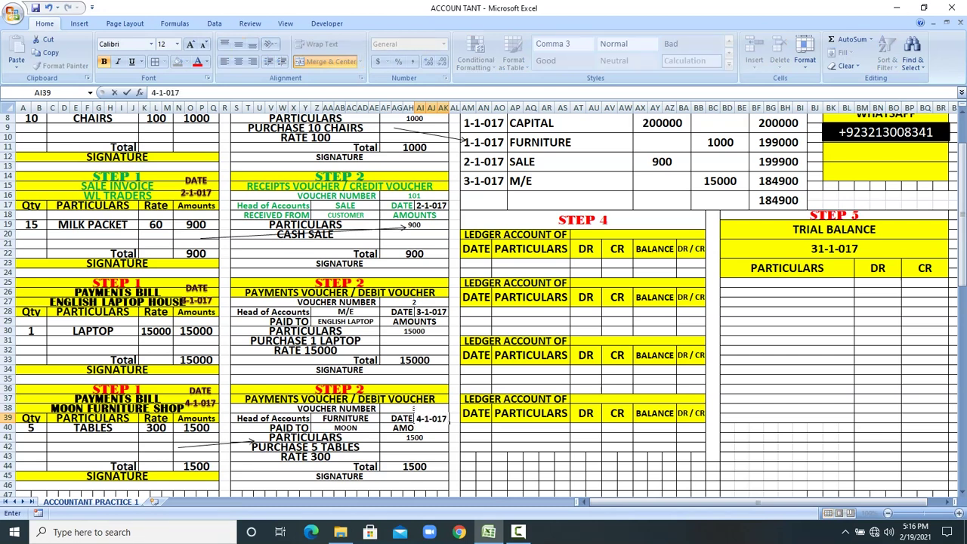
click(563, 475)
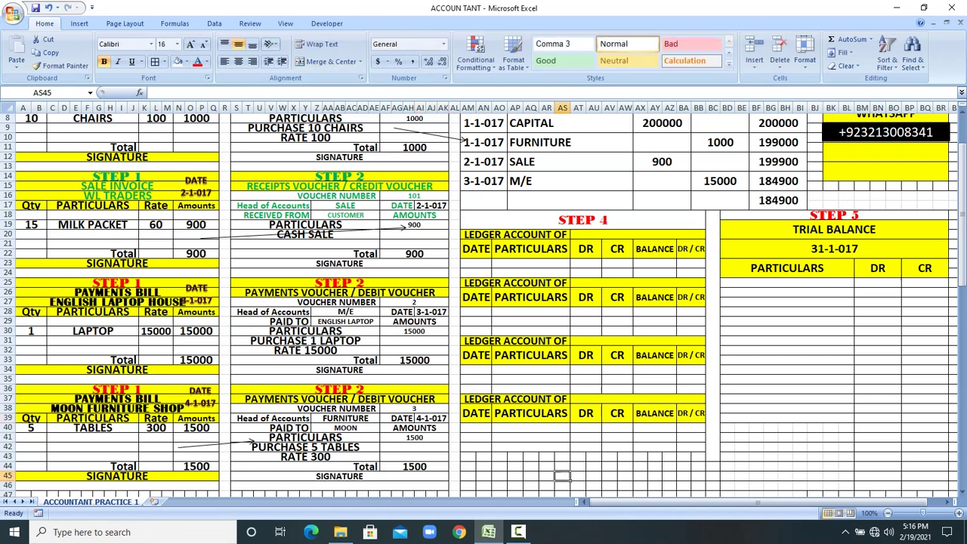
Step: Copy the date from payments voucher 3 into the DATE cell of the cash book's last row
click(438, 418)
right_click(440, 420)
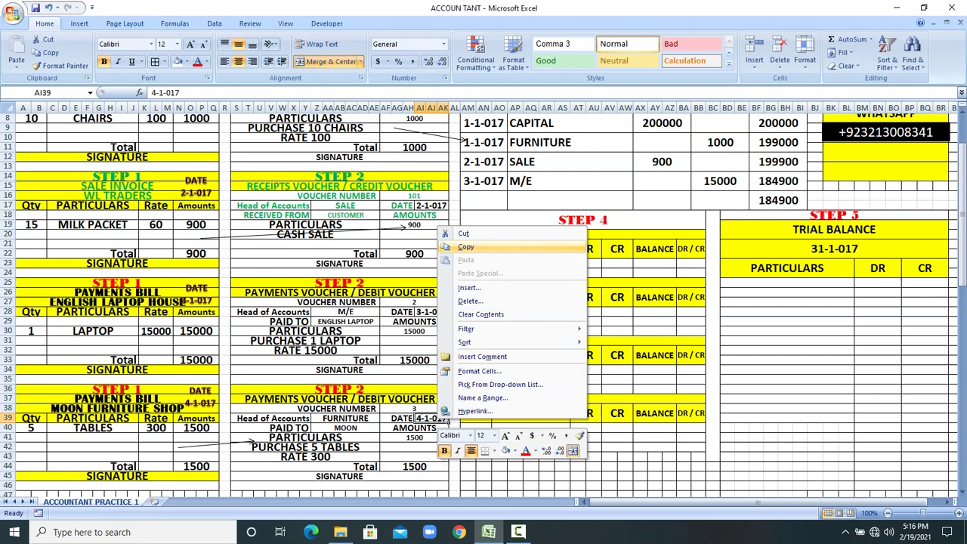
click(465, 247)
right_click(494, 200)
click(508, 241)
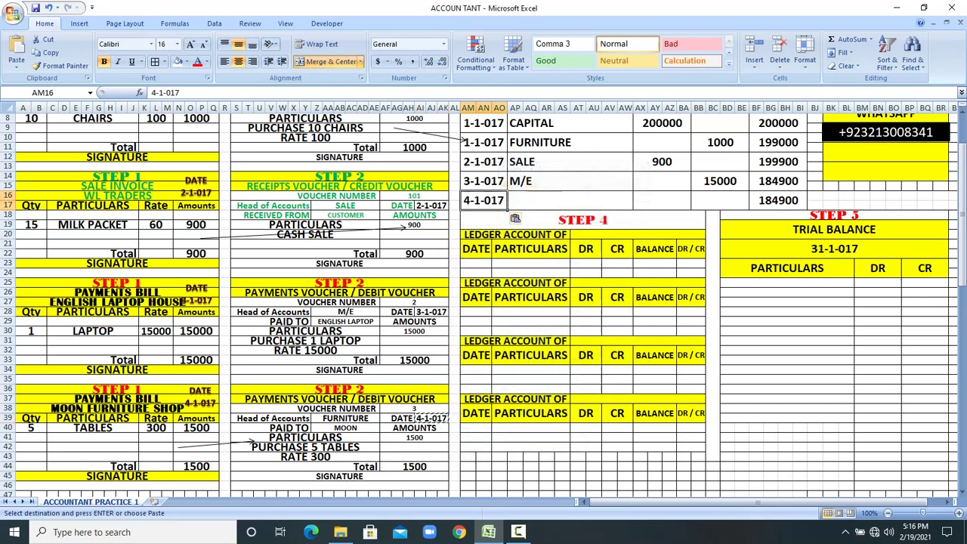
Step: Copy the FURNITURE head of account from payments voucher 3 into PARTICULARS of the 4-1-017 cash book row
click(369, 419)
right_click(369, 421)
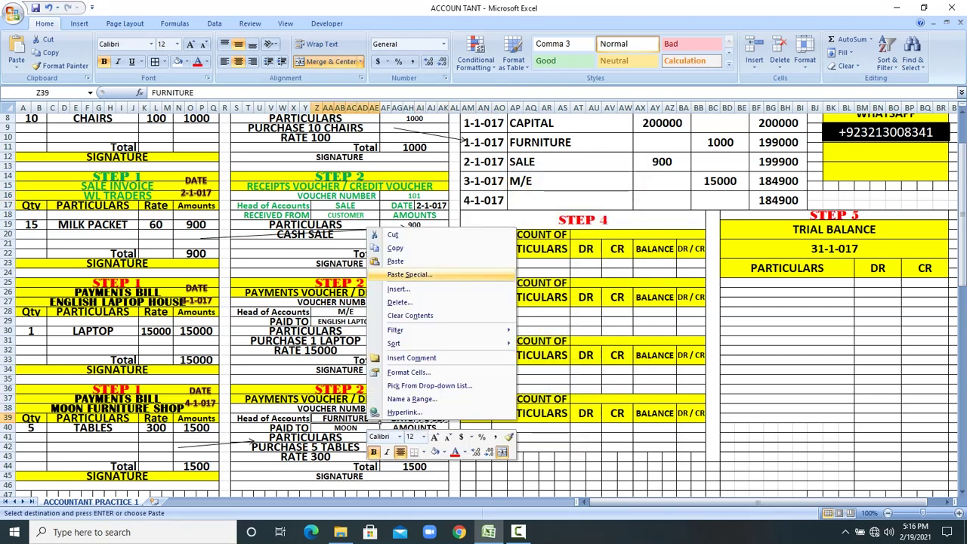
click(395, 248)
click(580, 200)
right_click(580, 200)
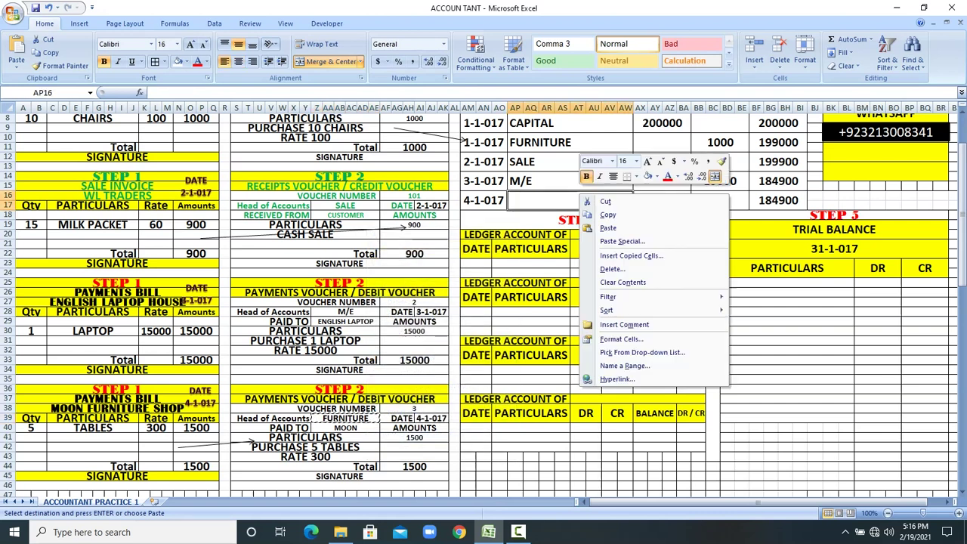
click(592, 240)
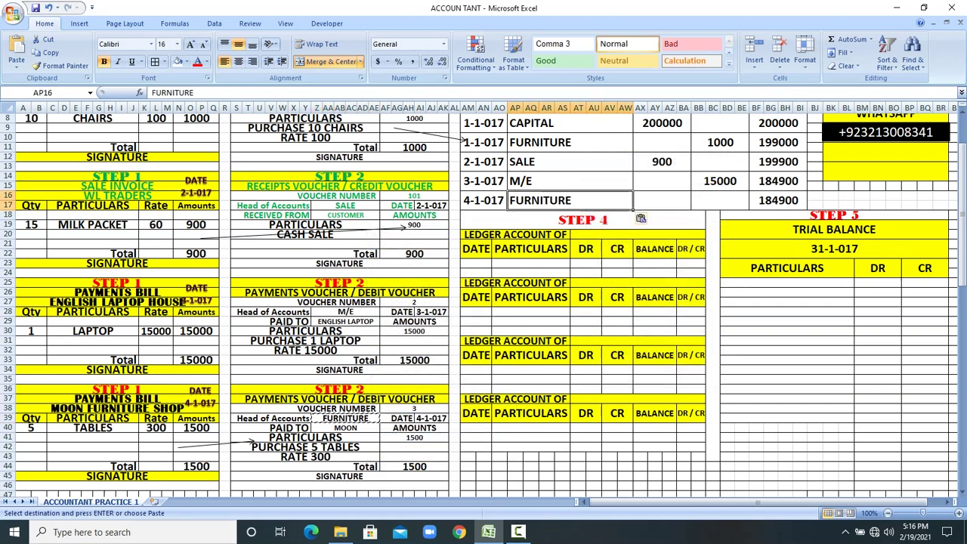
Step: Enter 1500 under PAYMENTS in the 4-1-017 FURNITURE row of the cash book
click(720, 200)
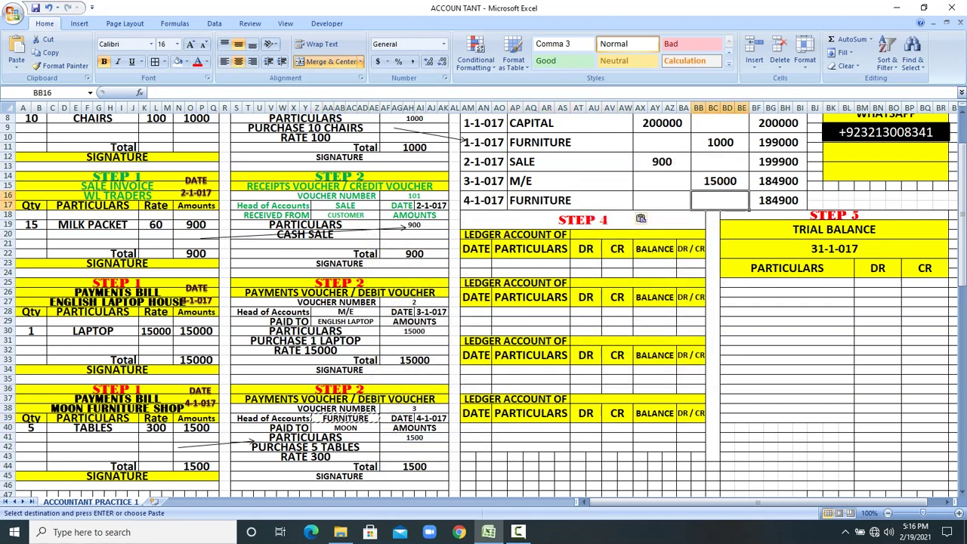
text(1500)
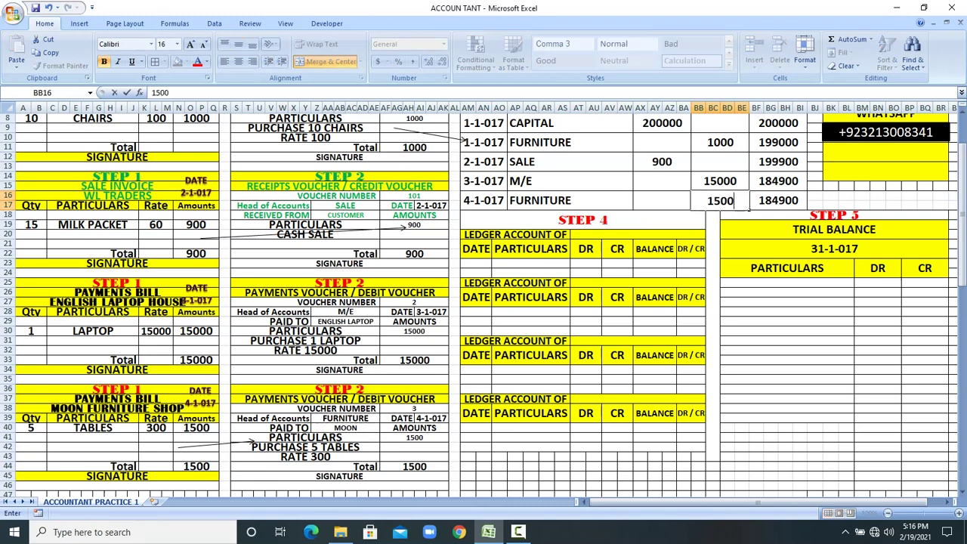
key(Return)
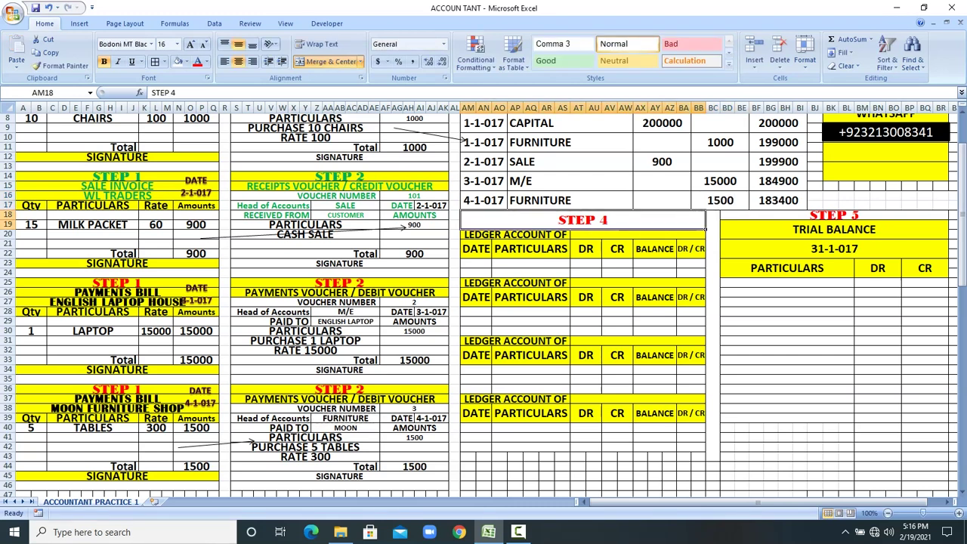
Step: Colour the closing balance in the cash book's 4-1-017 row red
scroll(483, 302, up, 3)
click(778, 268)
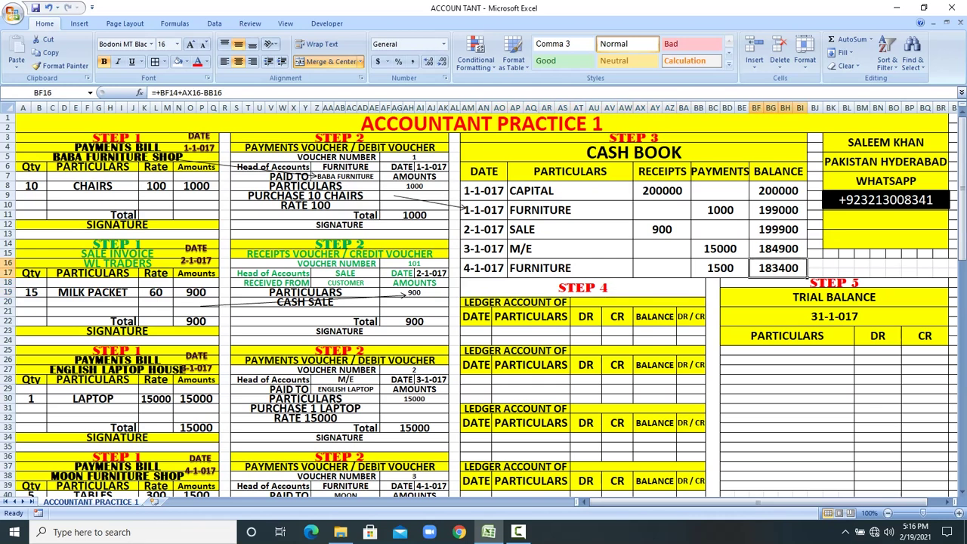
click(197, 62)
click(583, 288)
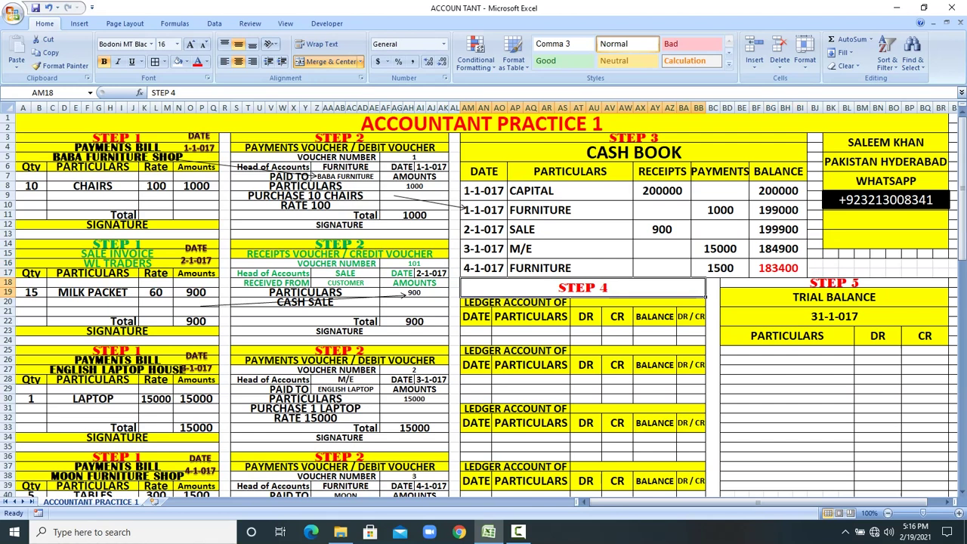
Step: Copy CAPITAL from the cash book into the LEDGER ACCOUNT OF heading of the first ledger
click(559, 191)
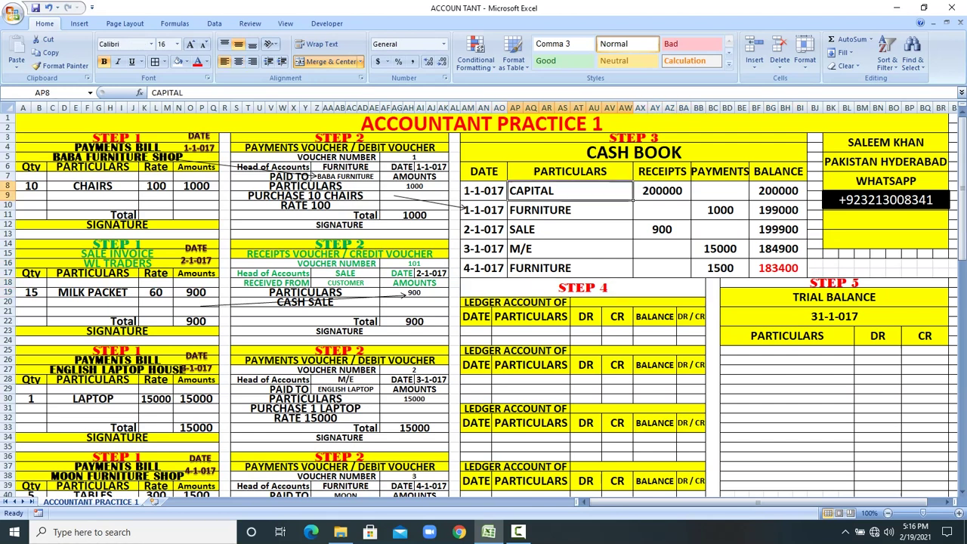
right_click(559, 190)
click(587, 212)
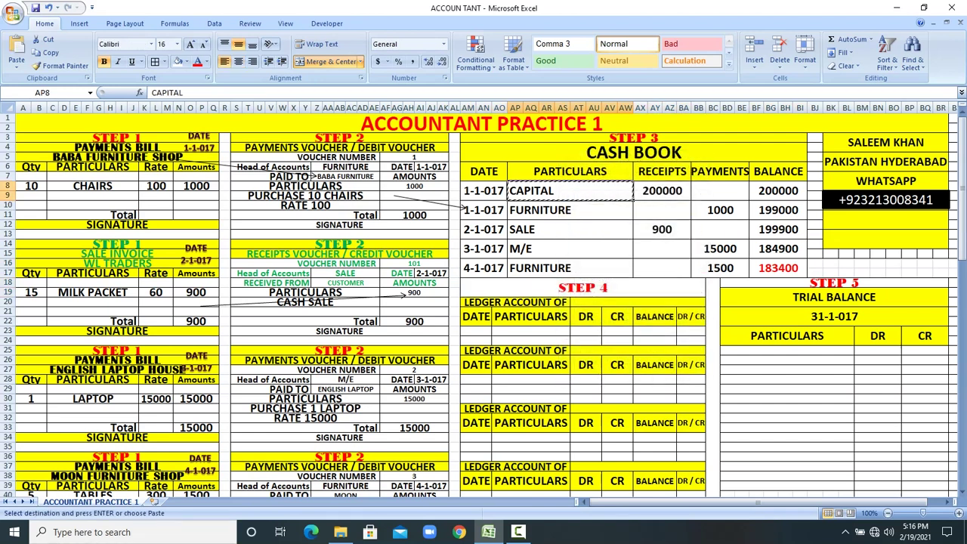
click(617, 302)
right_click(617, 301)
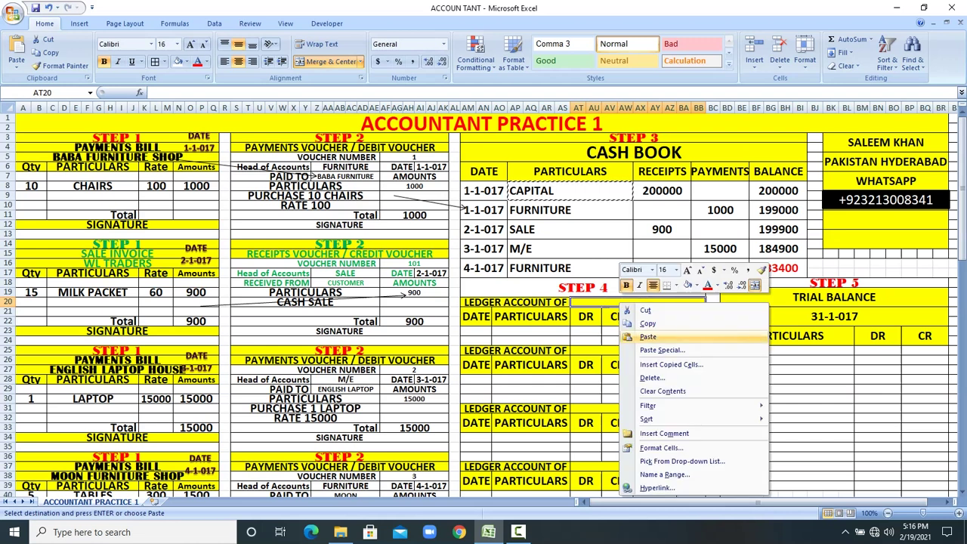
click(647, 336)
Step: Copy FURNITURE from the cash book into the LEDGER ACCOUNT OF heading of the second ledger
click(559, 210)
right_click(542, 209)
click(571, 230)
click(634, 350)
right_click(624, 351)
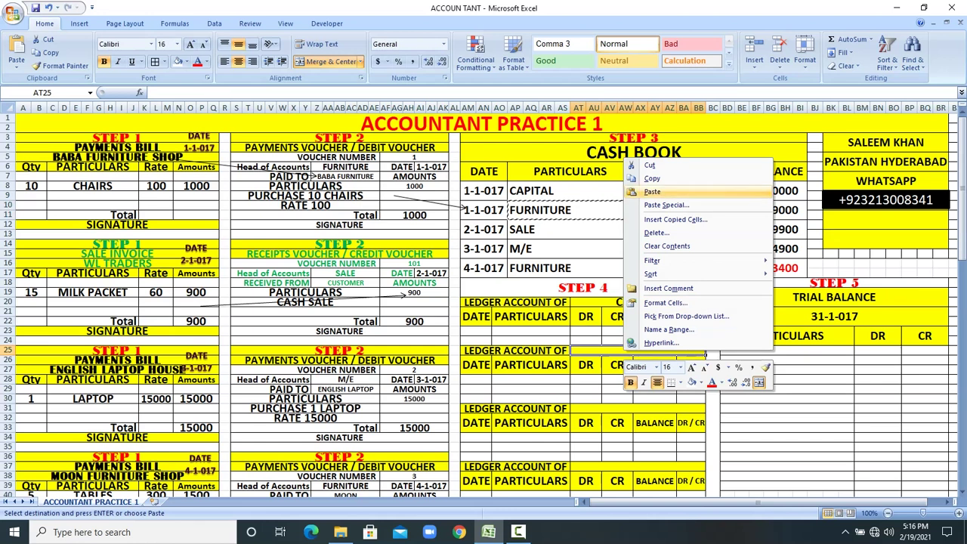
click(652, 192)
Step: Copy SALE from the cash book into the LEDGER ACCOUNT OF heading of the third ledger
click(559, 228)
right_click(569, 222)
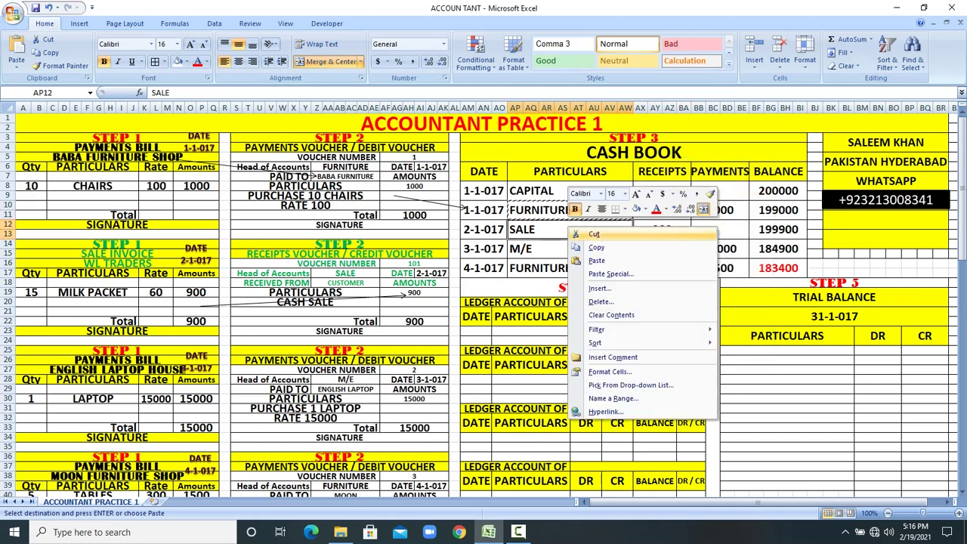
click(593, 234)
click(635, 408)
right_click(626, 408)
click(651, 248)
Step: Copy M/E from the cash book into the LEDGER ACCOUNT OF heading of the fourth ledger
click(570, 248)
right_click(600, 250)
click(626, 271)
click(638, 466)
right_click(638, 469)
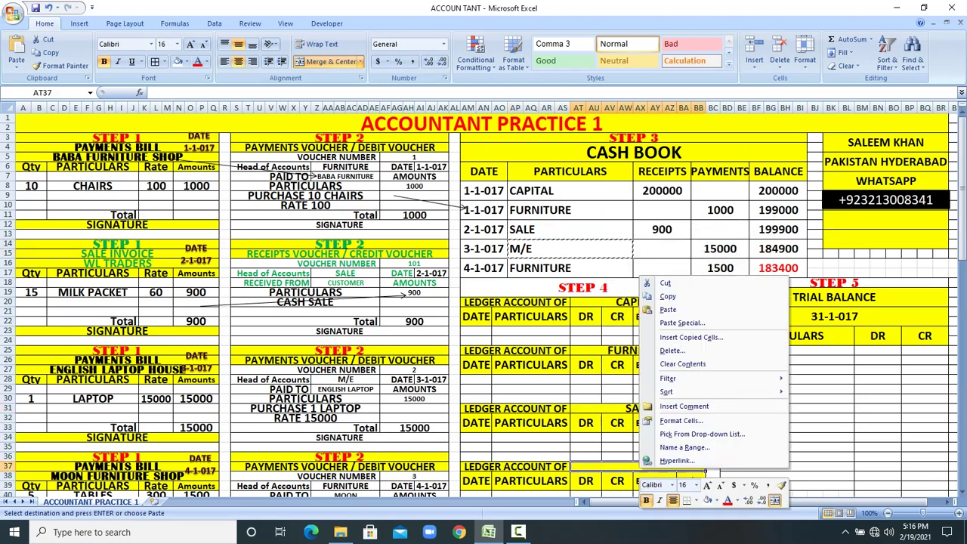
click(671, 309)
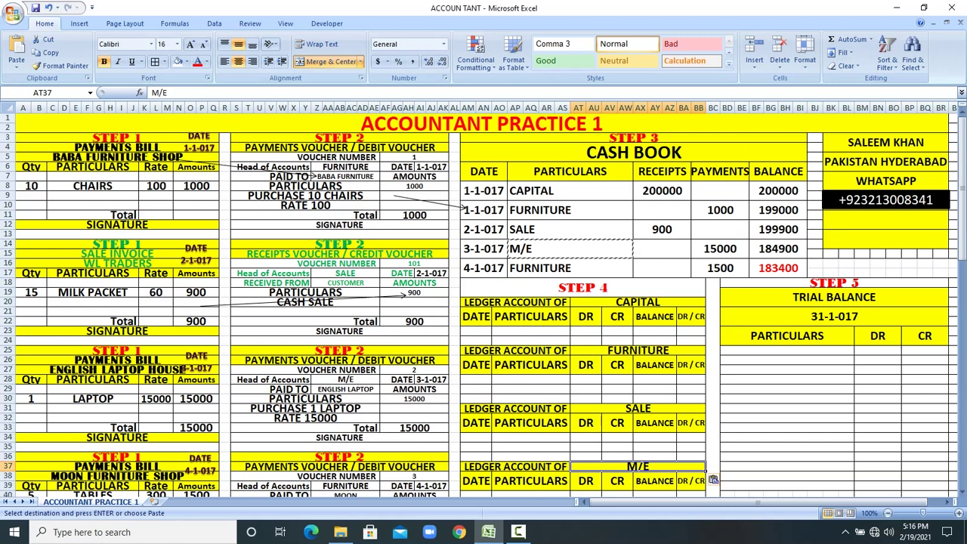
click(787, 408)
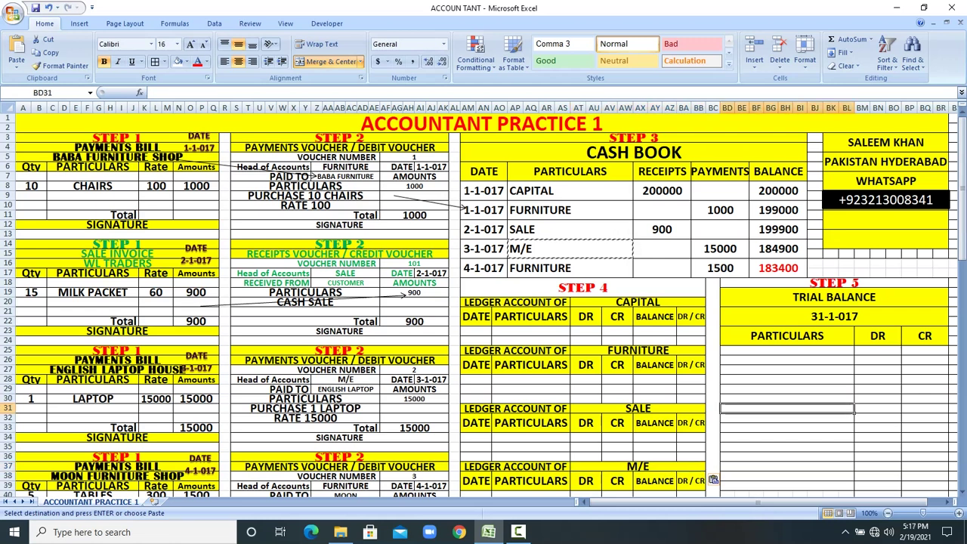
key(Escape)
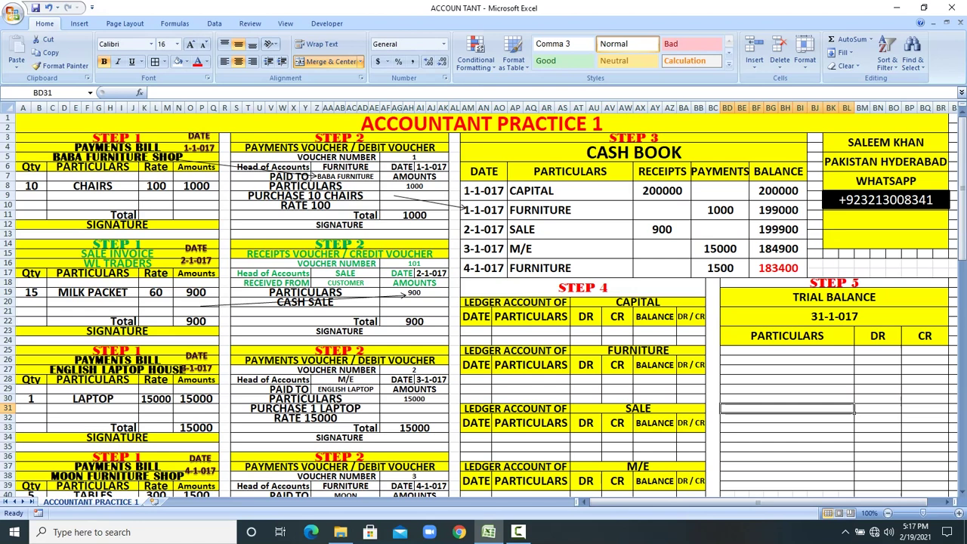
Step: Copy the CAPITAL row's date 1-1-017 from the cash book into the CAPITAL ledger and reduce its font size to 11
click(483, 190)
right_click(489, 189)
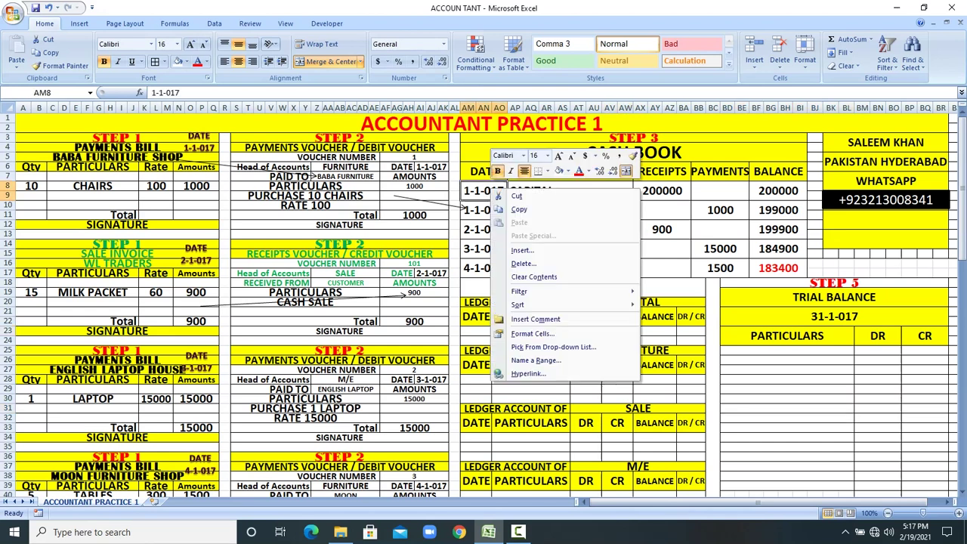
click(519, 210)
right_click(489, 332)
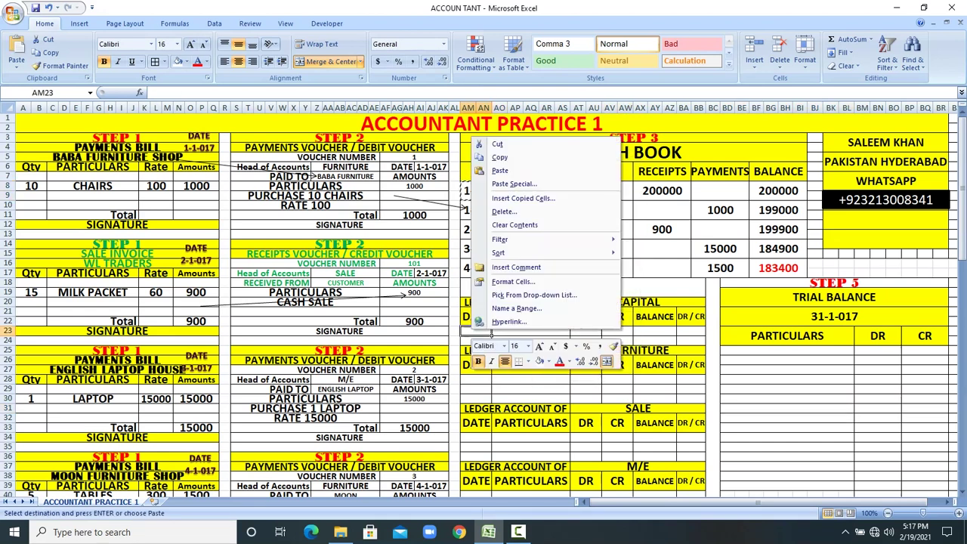
click(499, 170)
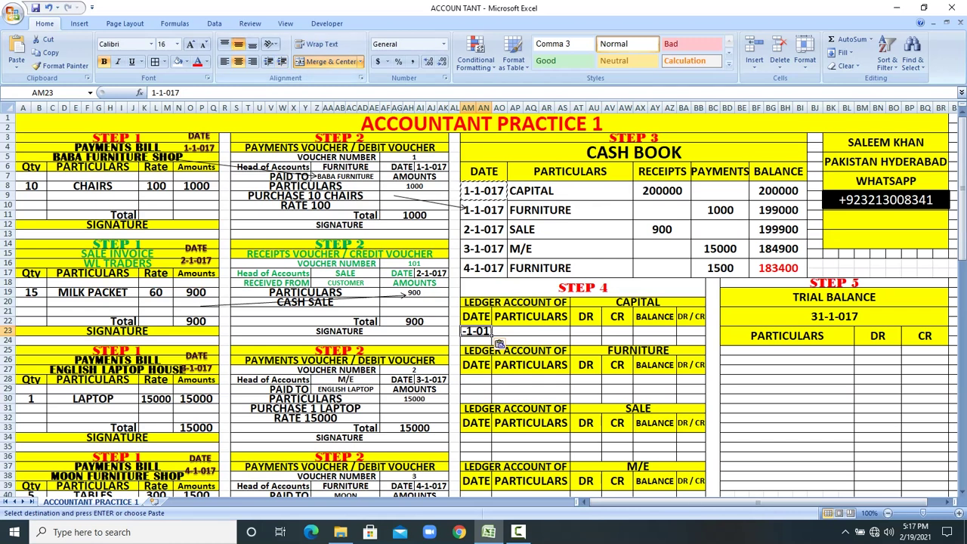
click(204, 44)
click(204, 43)
click(204, 44)
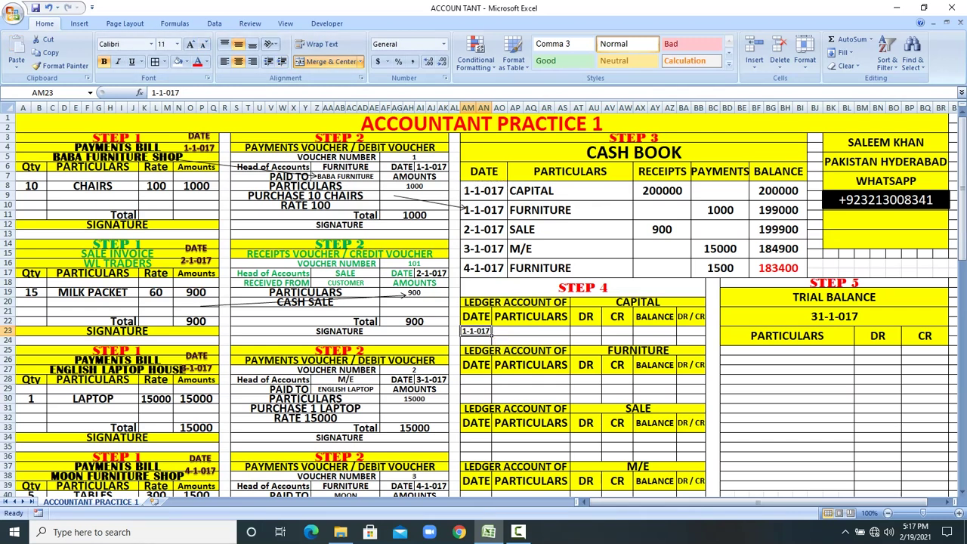
Step: Enter PV 1 under PARTICULARS in the 1-1-017 row of the CAPITAL ledger
click(569, 334)
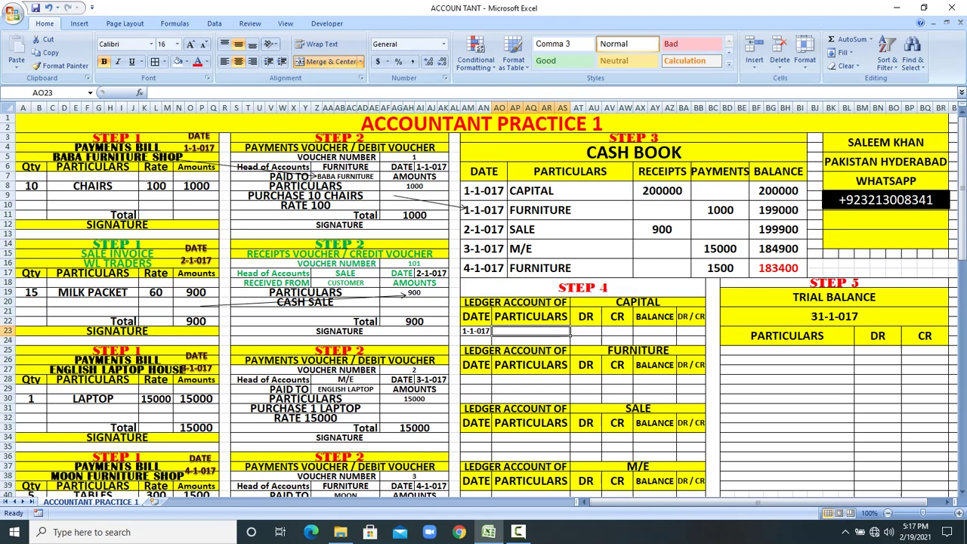
text(CASH)
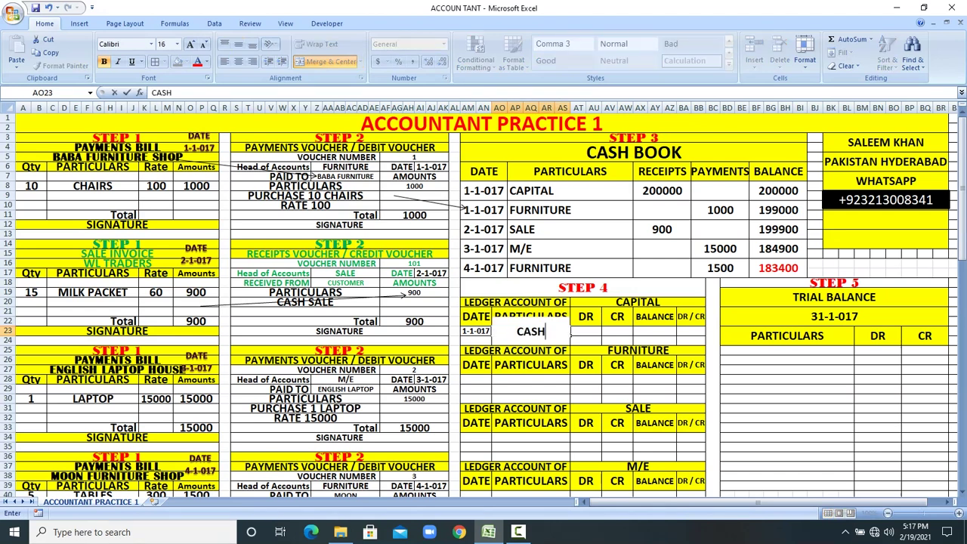
key(BackSpace)
key(BackSpace)
key(BackSpace)
key(BackSpace)
text(PV 1)
key(Tab)
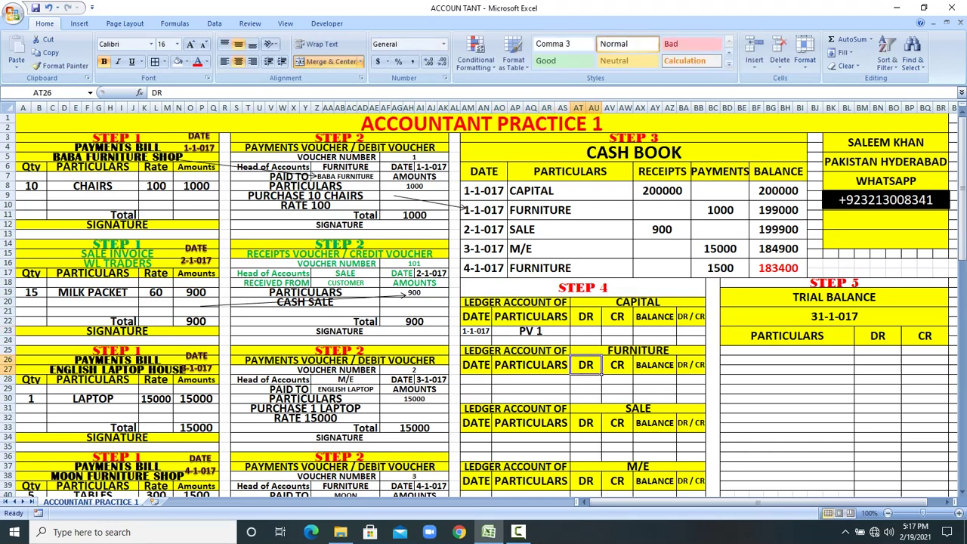
click(570, 190)
right_click(608, 189)
click(638, 250)
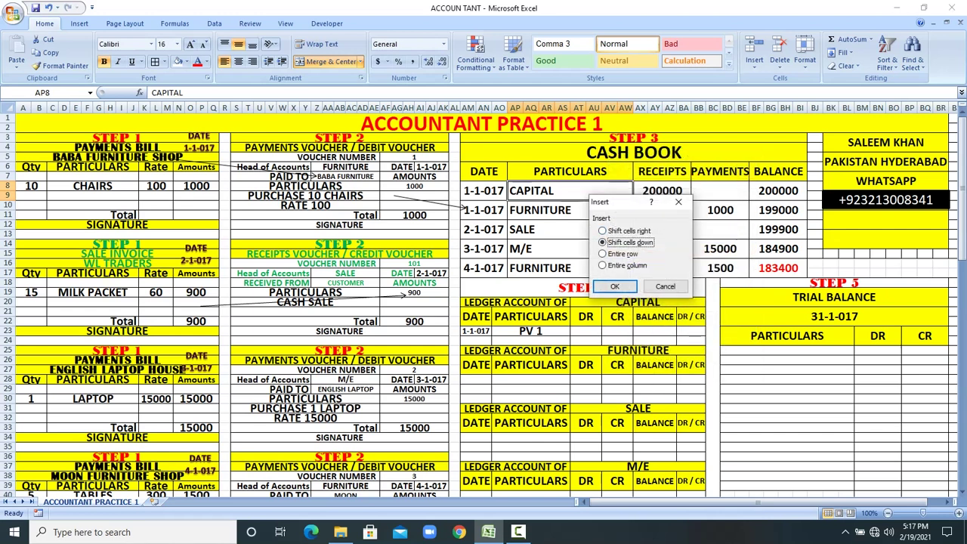
click(678, 201)
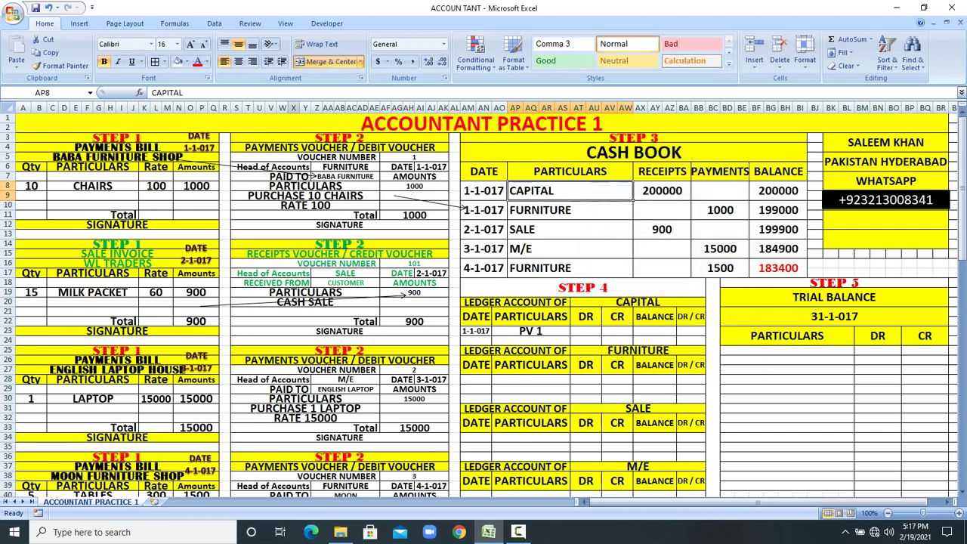
Step: Append the voucher reference RV1 to the CAPITAL entry in the cash book's PARTICULARS column
click(184, 93)
text(PV)
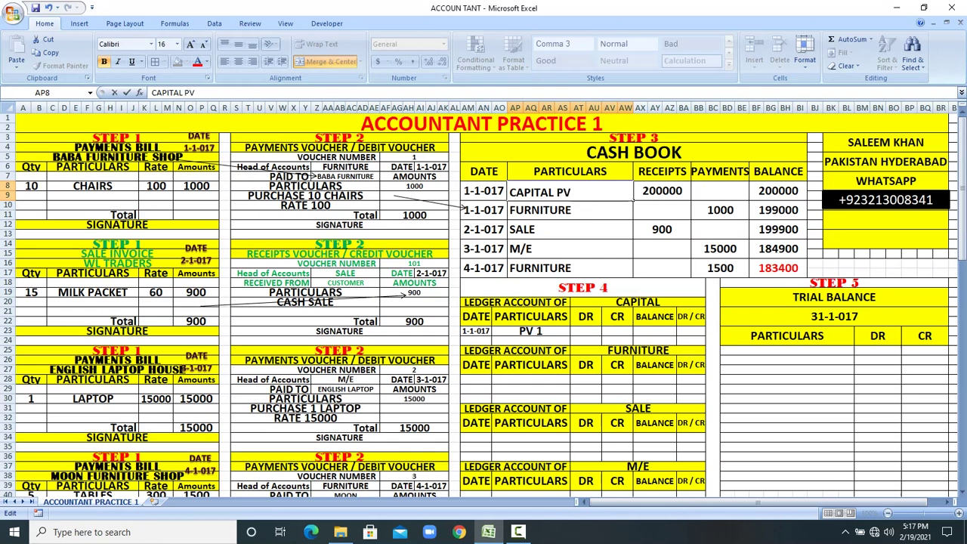
text(1)
key(BackSpace)
key(BackSpace)
key(BackSpace)
key(BackSpace)
text(RV1)
click(570, 248)
Step: Append the voucher reference PV1 to the 1-1-017 FURNITURE entry in the cash book's PARTICULARS column
click(570, 210)
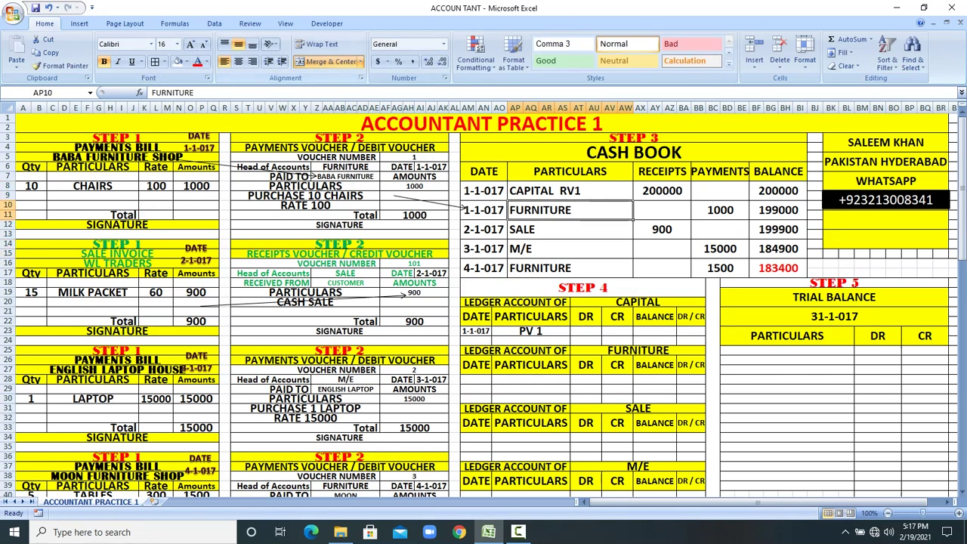
click(287, 92)
text(PV1)
key(ctrl+Return)
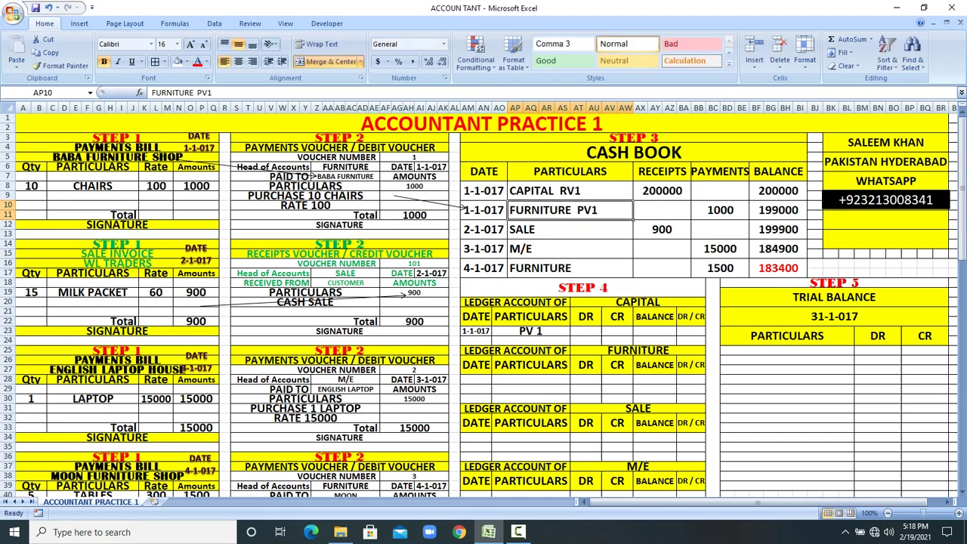
Step: Append voucher references RV2 to the SALE entry and PV2 to the M/E entry in the cash book's PARTICULARS column
click(571, 230)
click(181, 92)
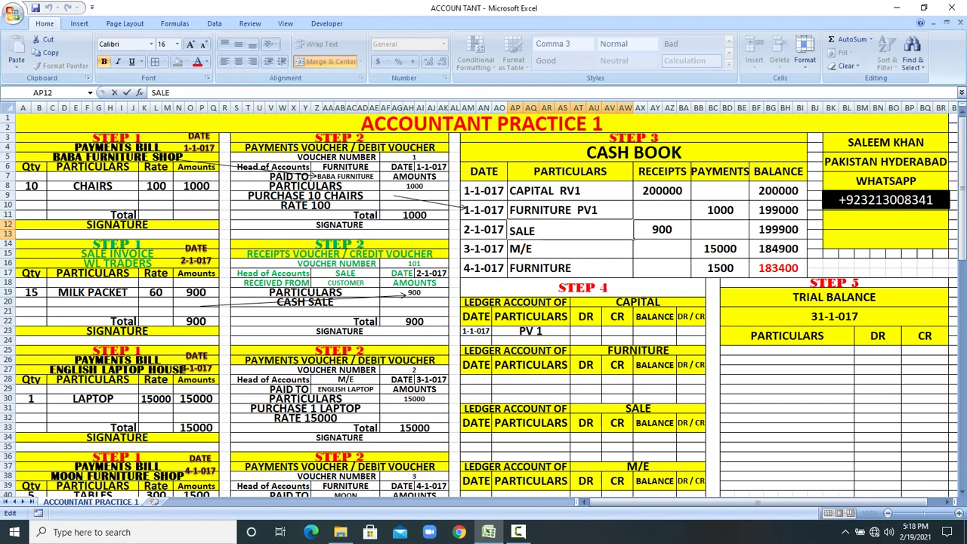
text(RV2)
key(Return)
key(F2)
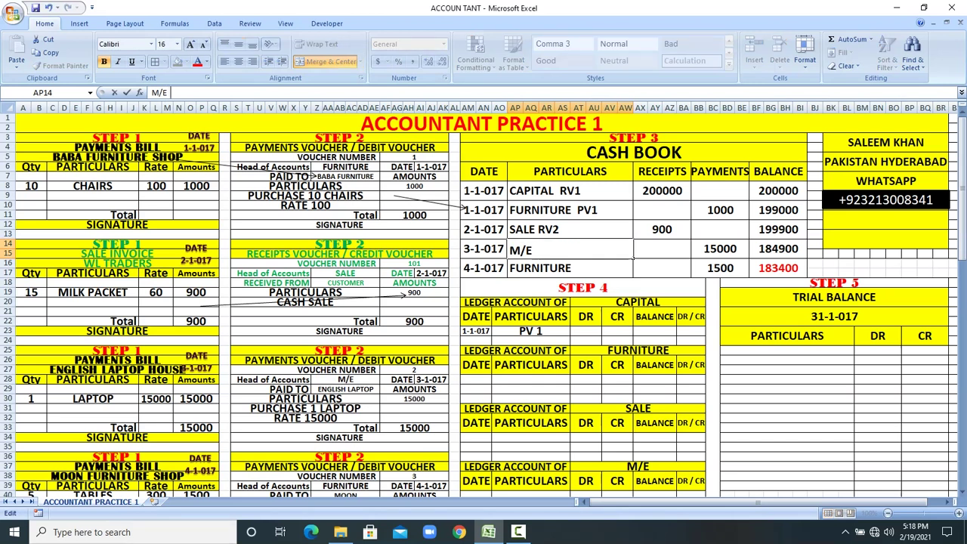
text(PV2)
key(Return)
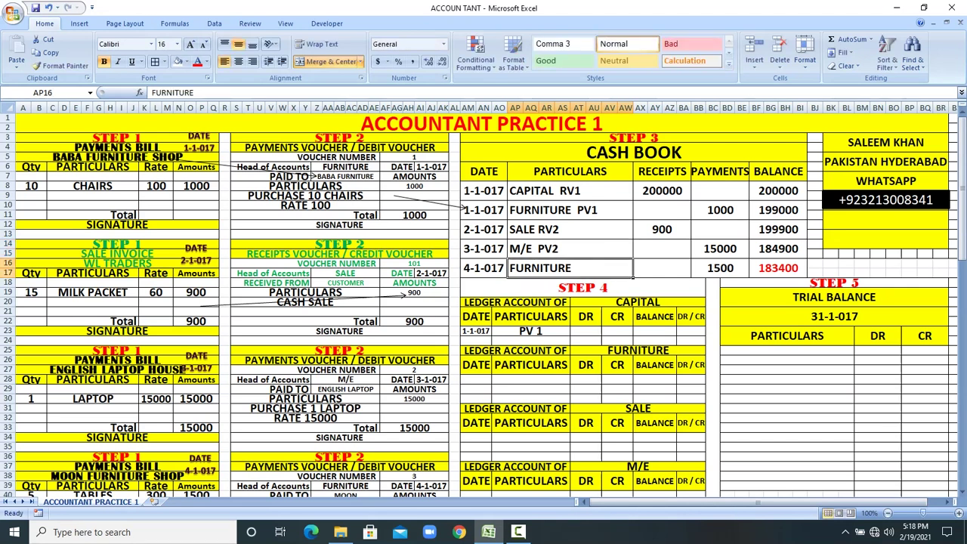
Step: Append the voucher reference PV3 to the 4-1-017 FURNITURE entry in the cash book's PARTICULARS column
key(F2)
text(PV3)
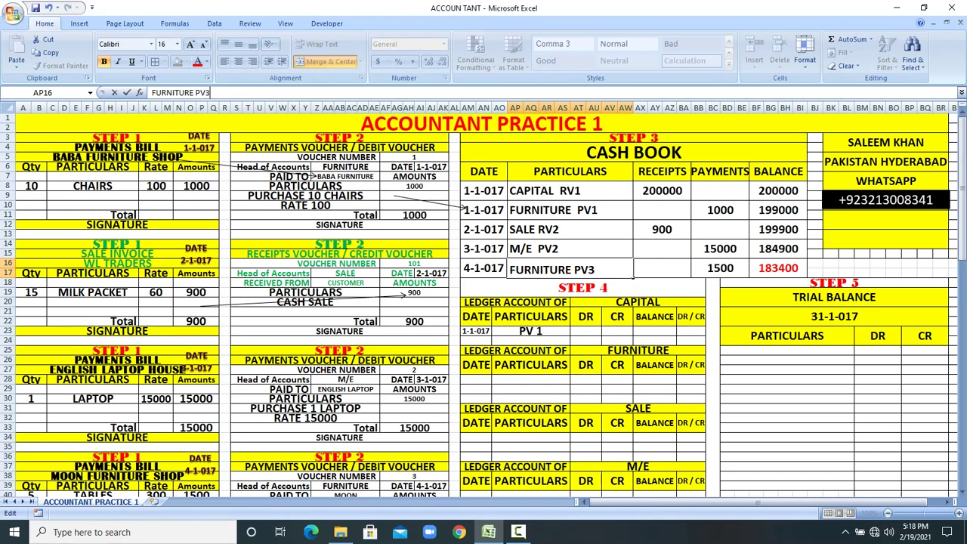
click(787, 408)
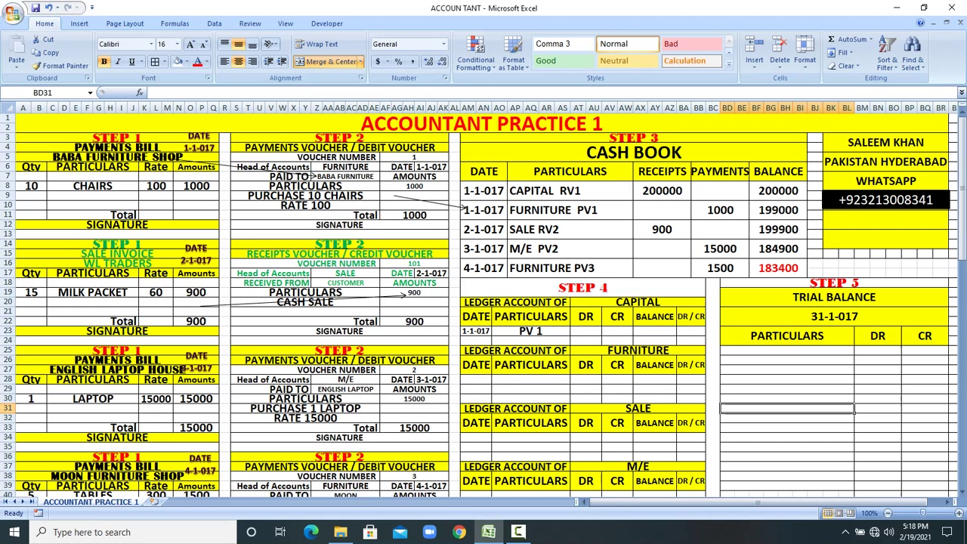
Step: Draw a straight arrow from the CAPITAL receipt of 200000 in the cash book to the CR cell of the CAPITAL ledger
click(79, 24)
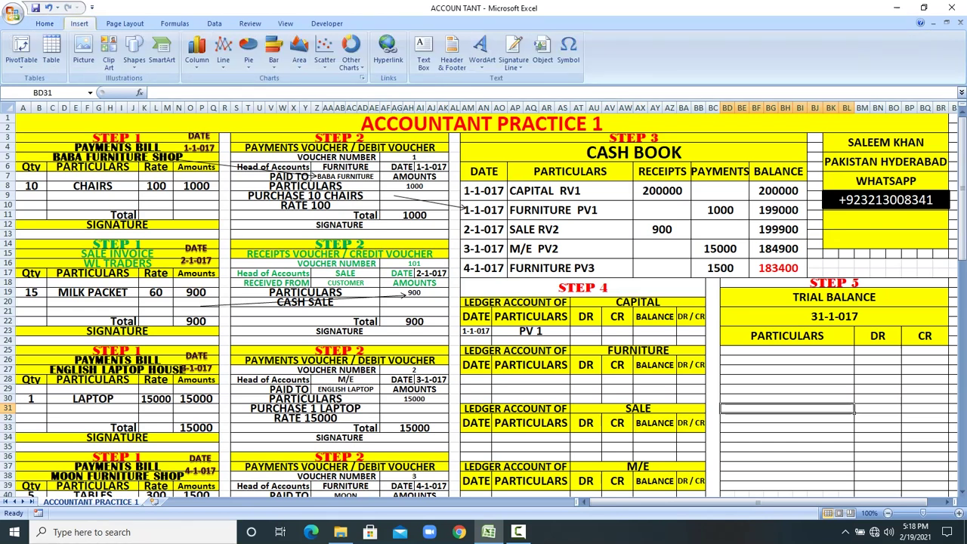
click(134, 53)
click(153, 92)
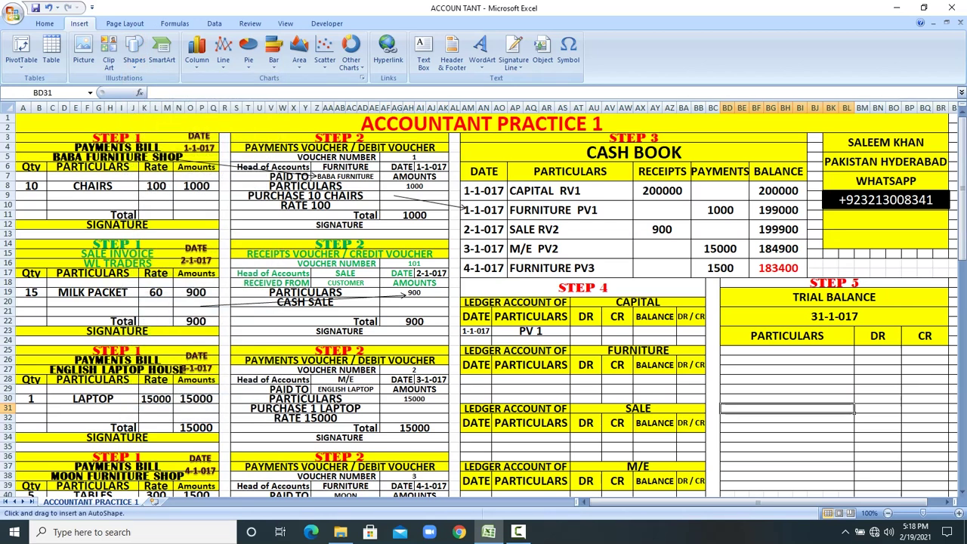
drag(656, 192, 618, 329)
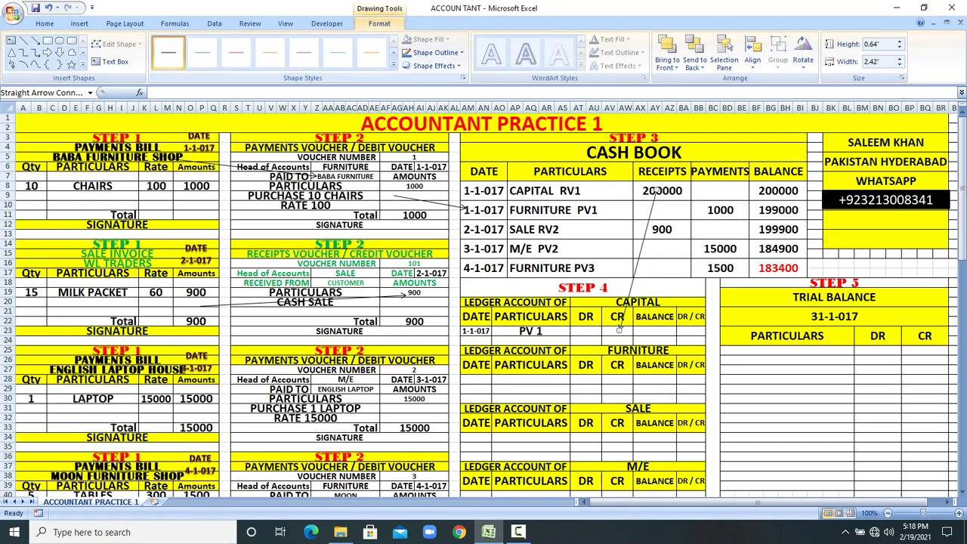
Step: Enter 200000 under CR in the CAPITAL ledger's 1-1-017 row and reduce its font size to 11
click(618, 330)
text(200000)
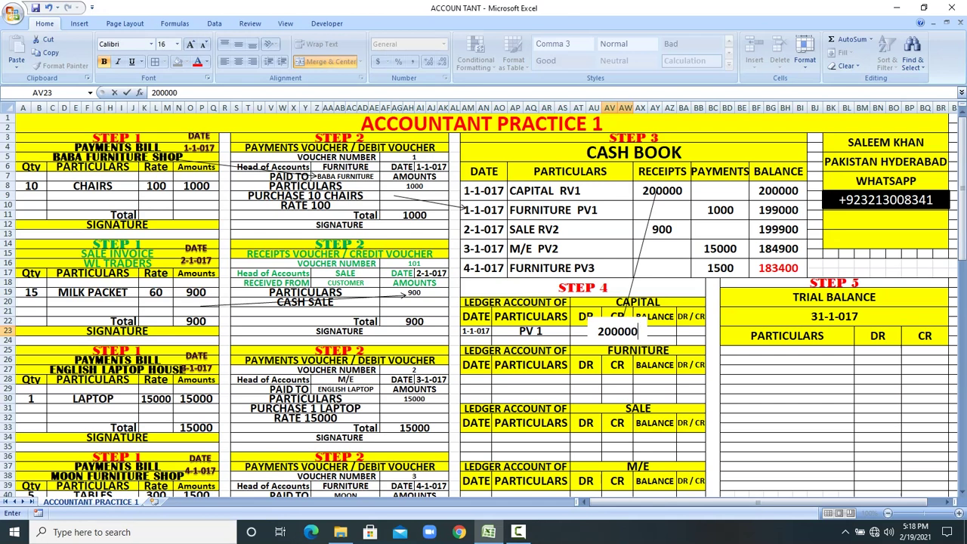
click(626, 409)
click(619, 331)
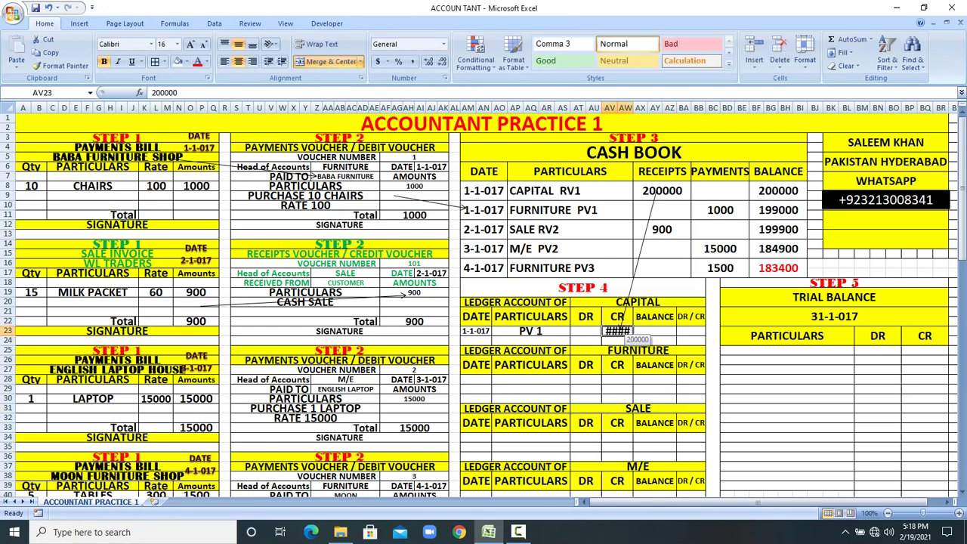
click(202, 44)
click(202, 44)
click(203, 43)
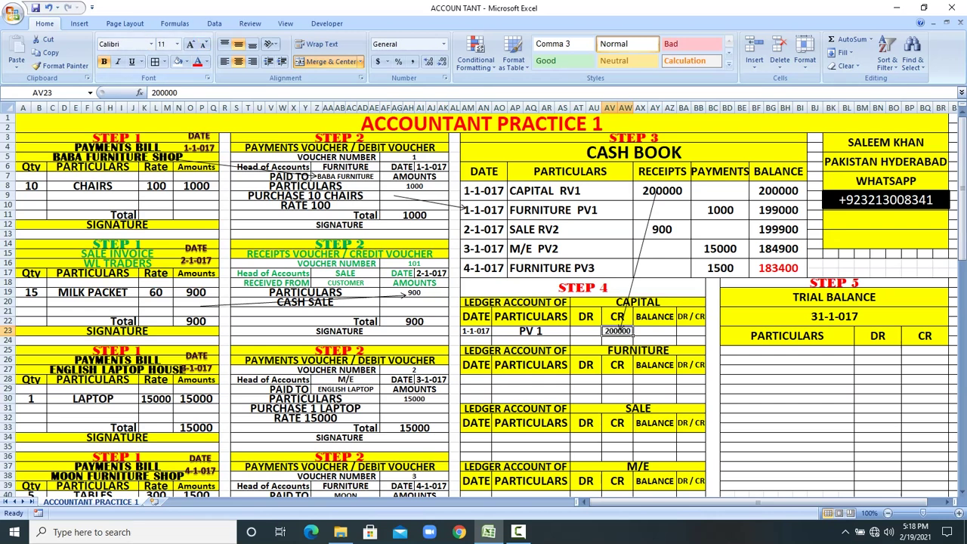
Step: Enter 200000 under BALANCE in the CAPITAL ledger's 1-1-017 row and reduce its font size so the full number fits
click(654, 331)
text(20)
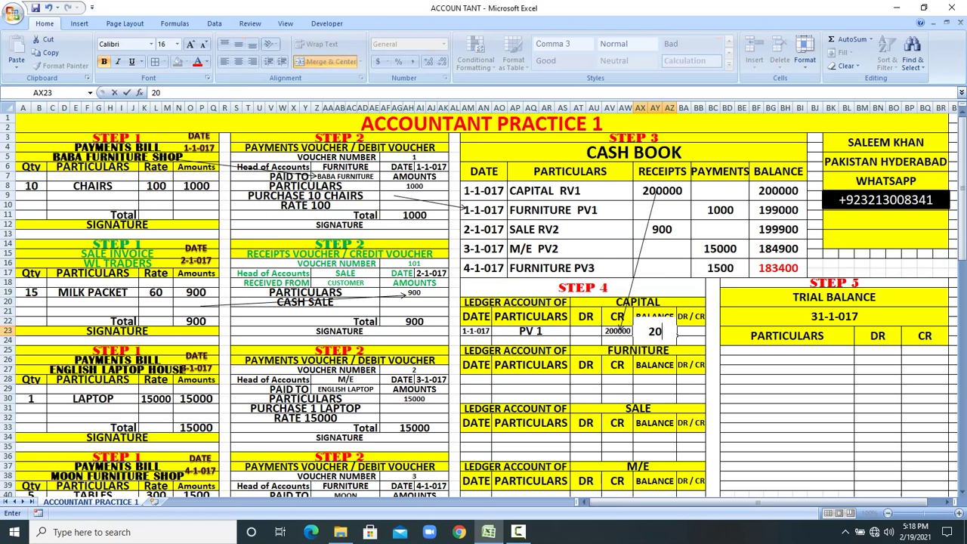
text(0000)
click(654, 379)
click(654, 331)
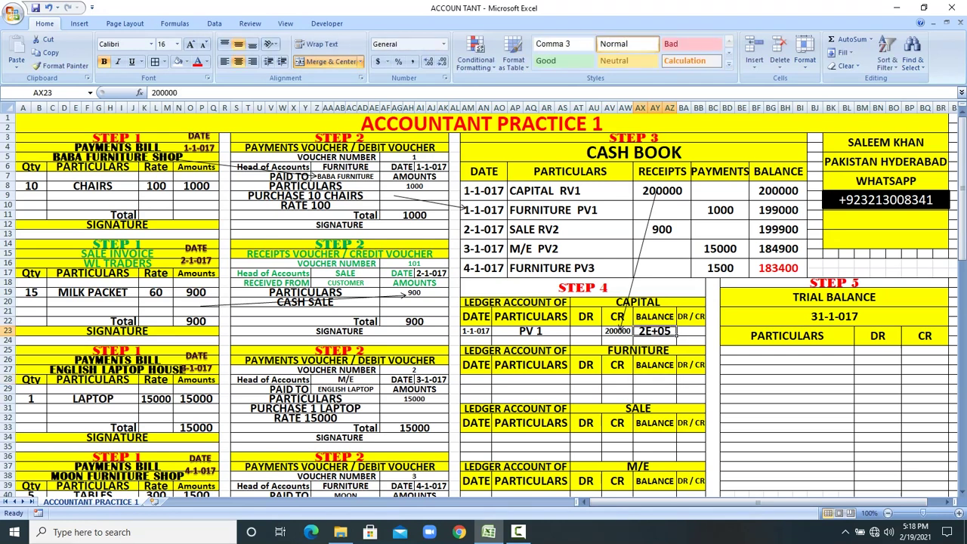
click(204, 44)
click(204, 43)
Step: Mark the CAPITAL ledger's 1-1-017 balance as CR in the DR / CR column
click(691, 331)
text(CR)
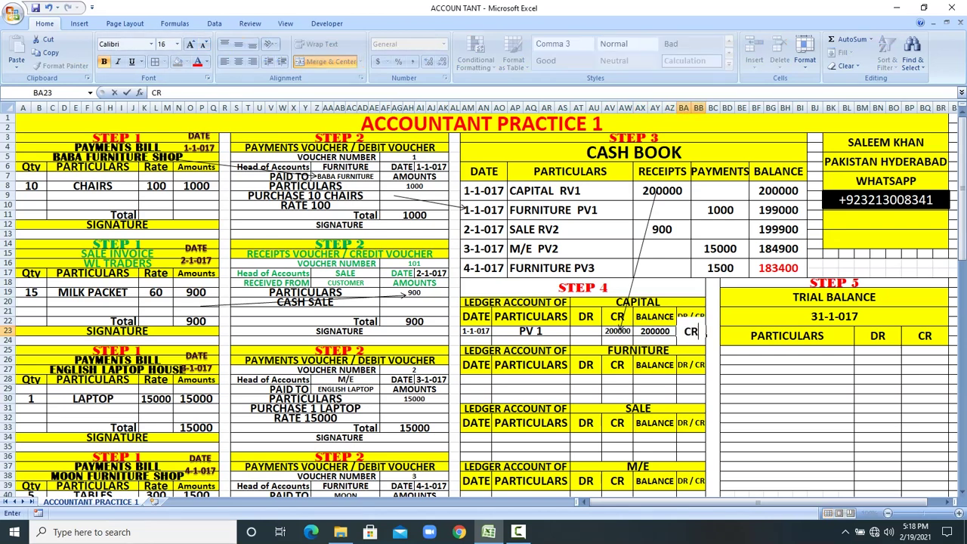
click(787, 438)
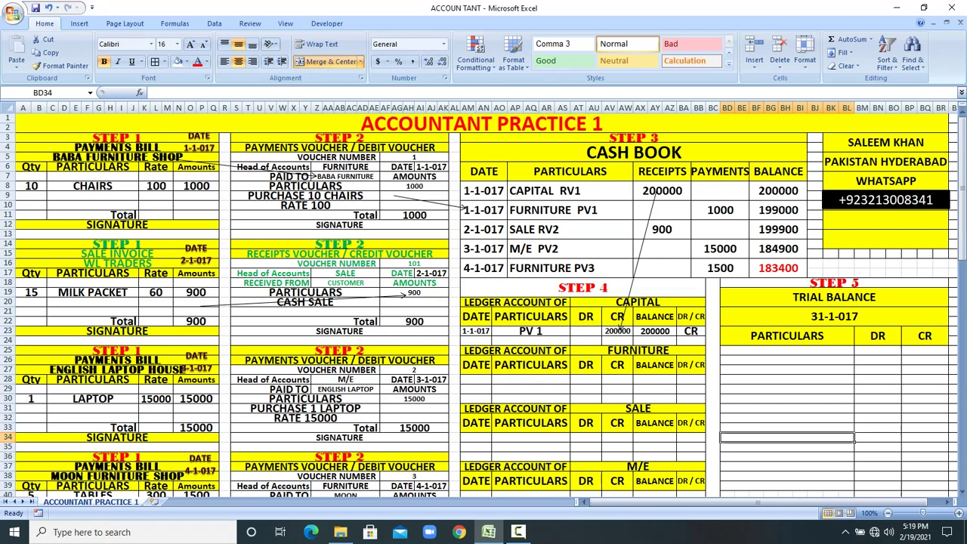
Step: Copy the date 1-1-017 of the cash book's FURNITURE PV1 entry into the first DATE row of the FURNITURE ledger
click(570, 211)
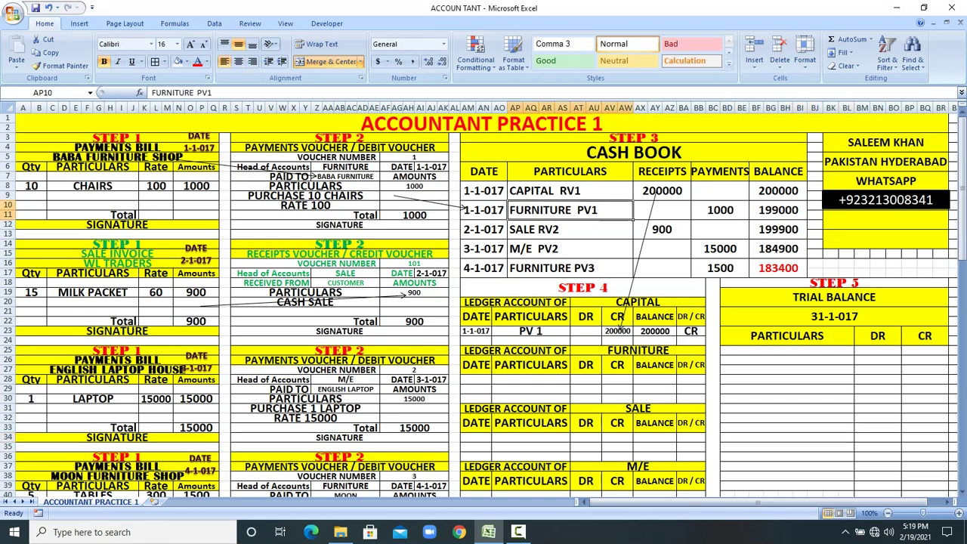
click(496, 210)
right_click(496, 210)
click(528, 231)
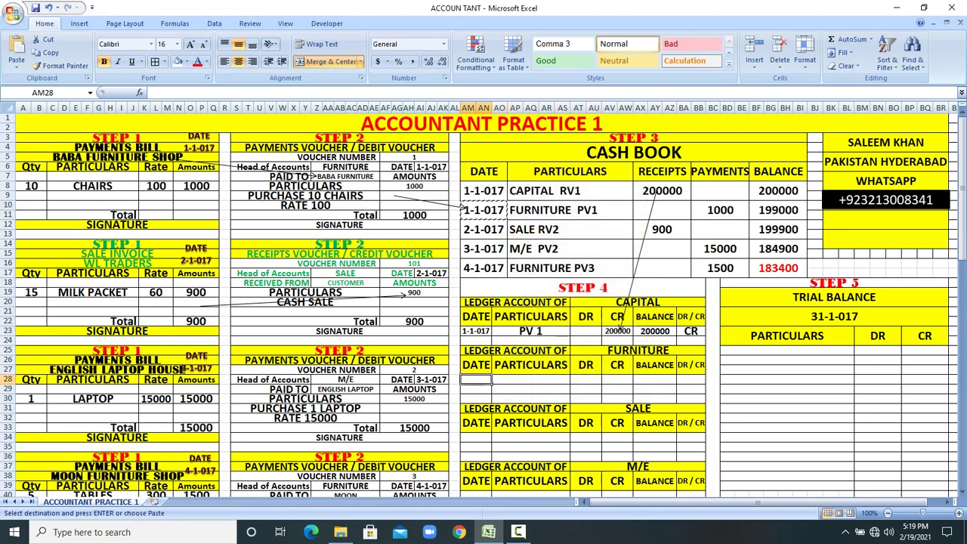
right_click(487, 382)
click(512, 219)
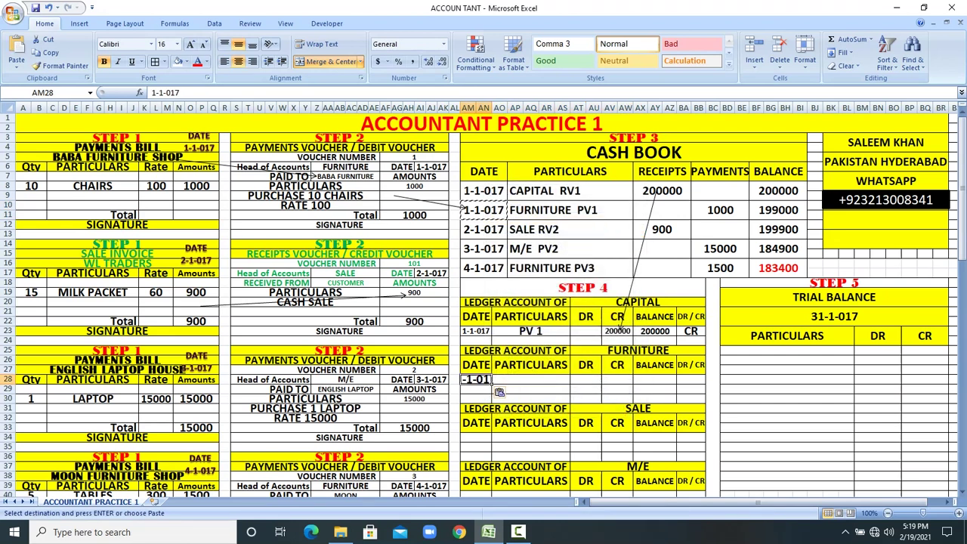
Step: Copy the date 4-1-017 of the cash book's FURNITURE PV3 entry into the second DATE row of the FURNITURE ledger
click(487, 267)
right_click(487, 268)
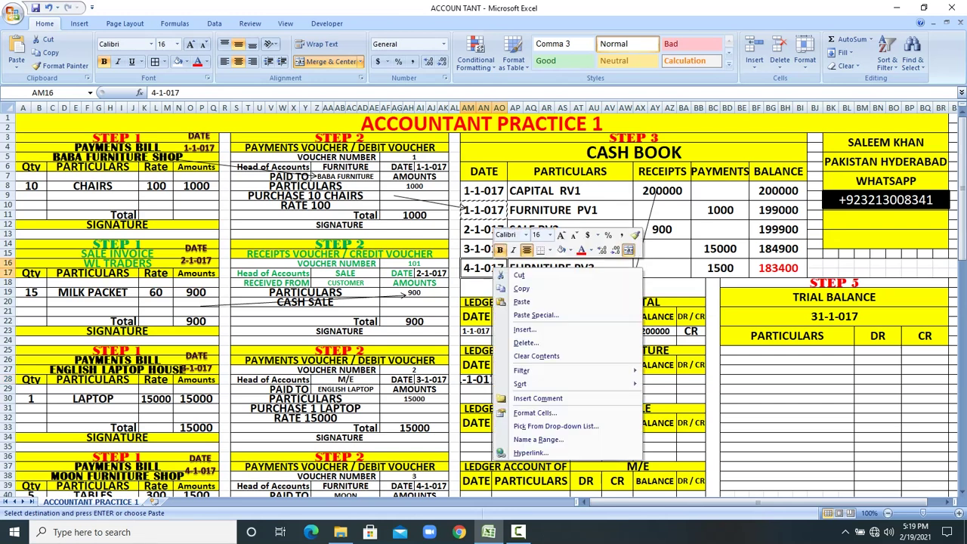
click(528, 289)
right_click(475, 389)
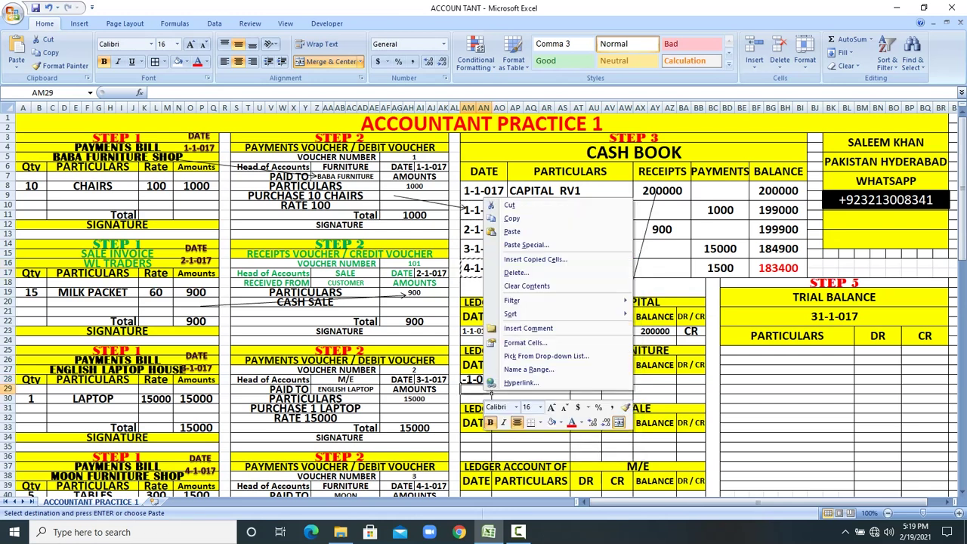
click(514, 227)
Step: Reduce the font size of both dates in the FURNITURE ledger to 12
drag(476, 380, 476, 390)
click(203, 44)
click(204, 44)
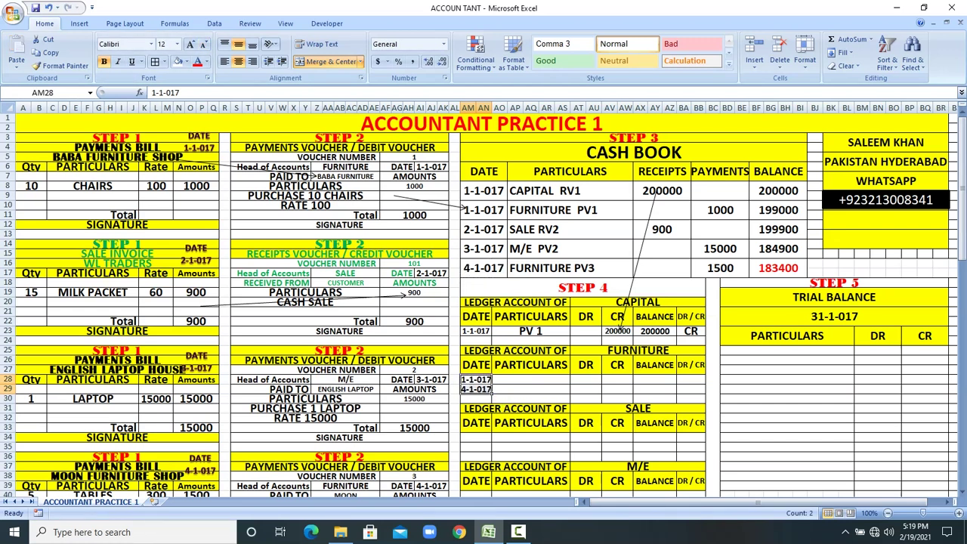
Step: Enter PV1 for 1-1-017 and PV3 for 4-1-017 under PARTICULARS in the FURNITURE ledger
click(531, 379)
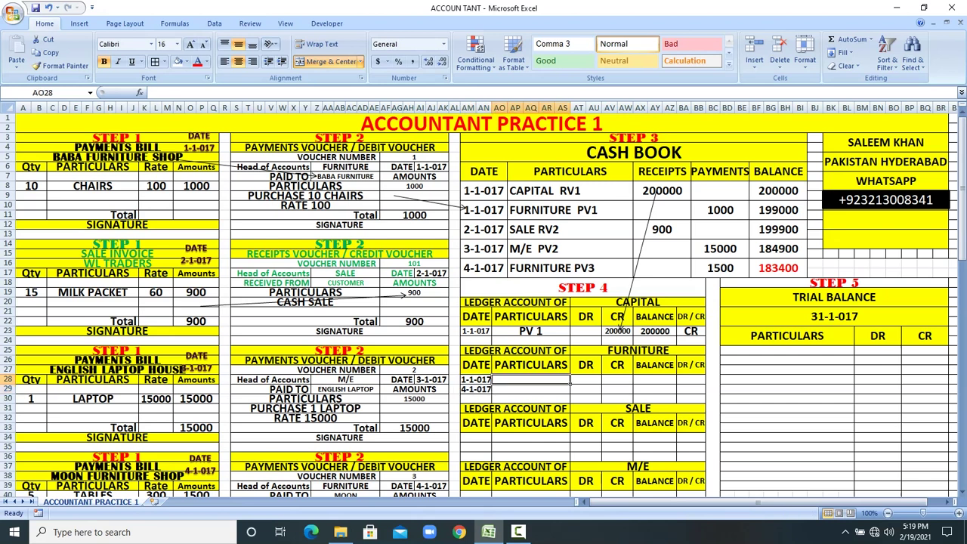
text(PV1)
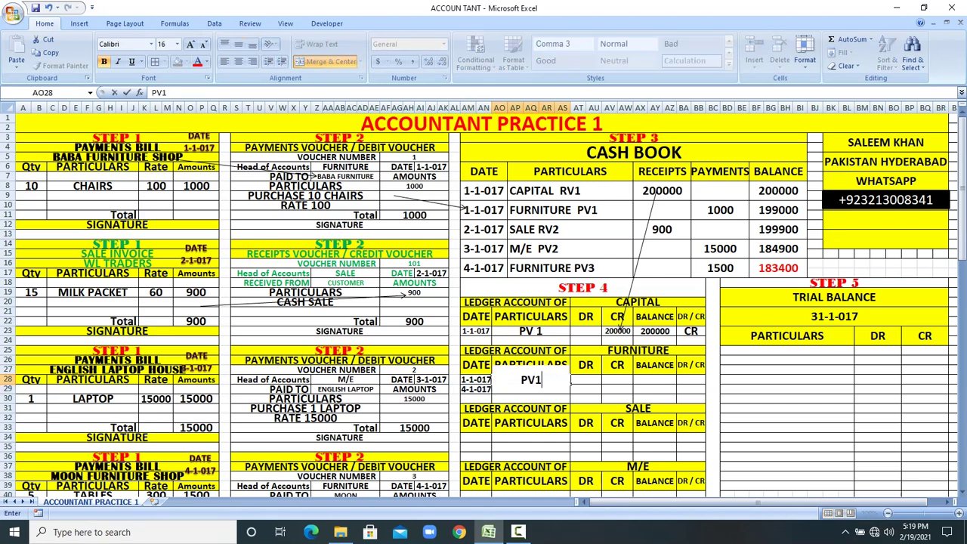
key(Return)
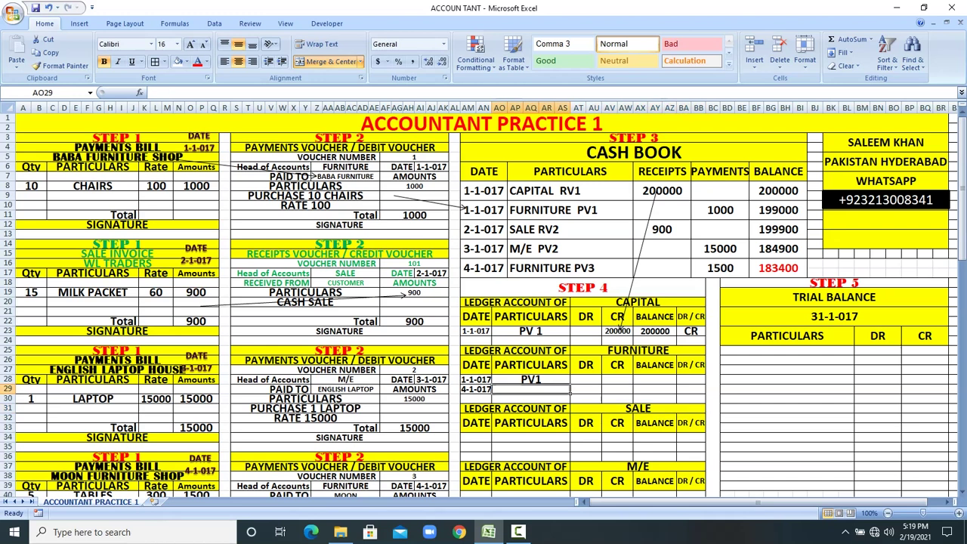
text(PV)
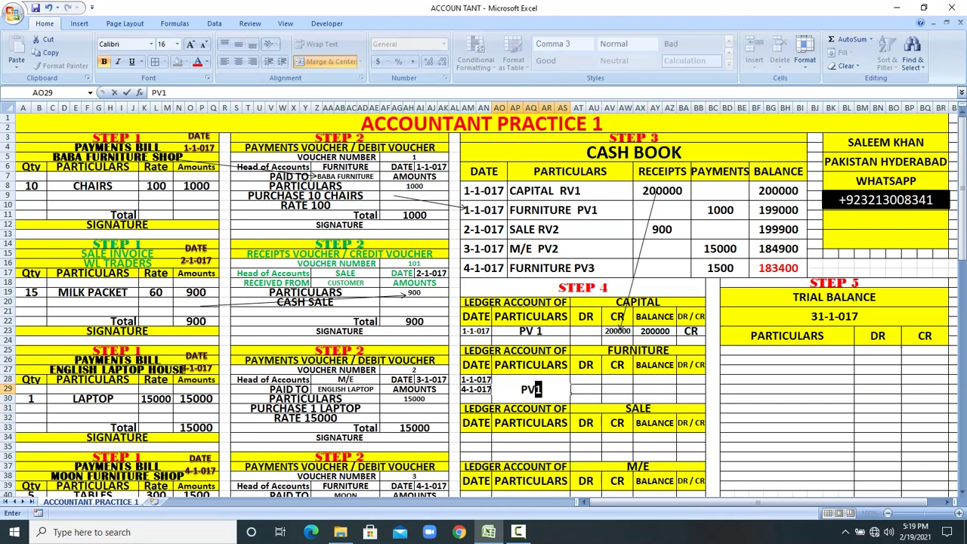
text(3)
click(618, 316)
click(531, 380)
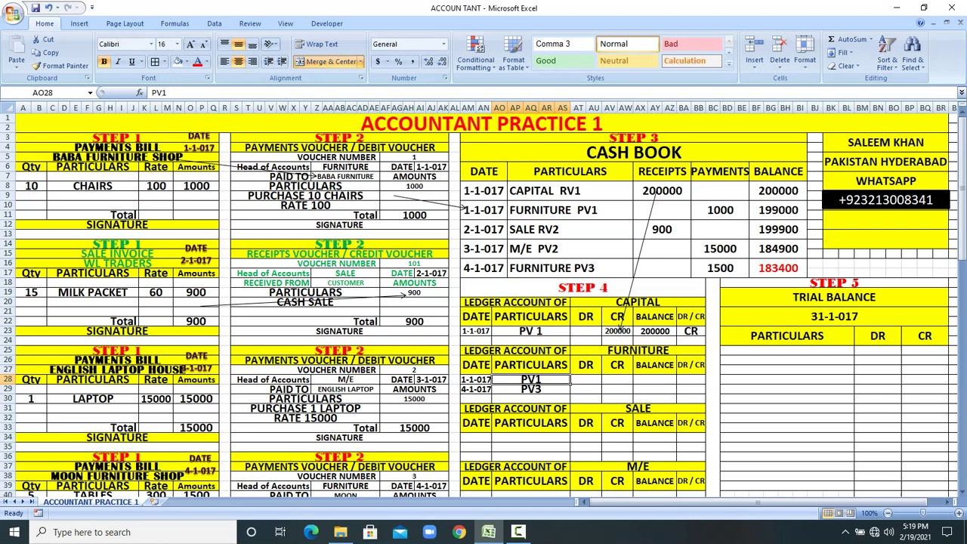
Step: Post the cash book's furniture payments to the FURNITURE ledger's DR column: 1000 for PV1 and 1500 for PV3
click(720, 211)
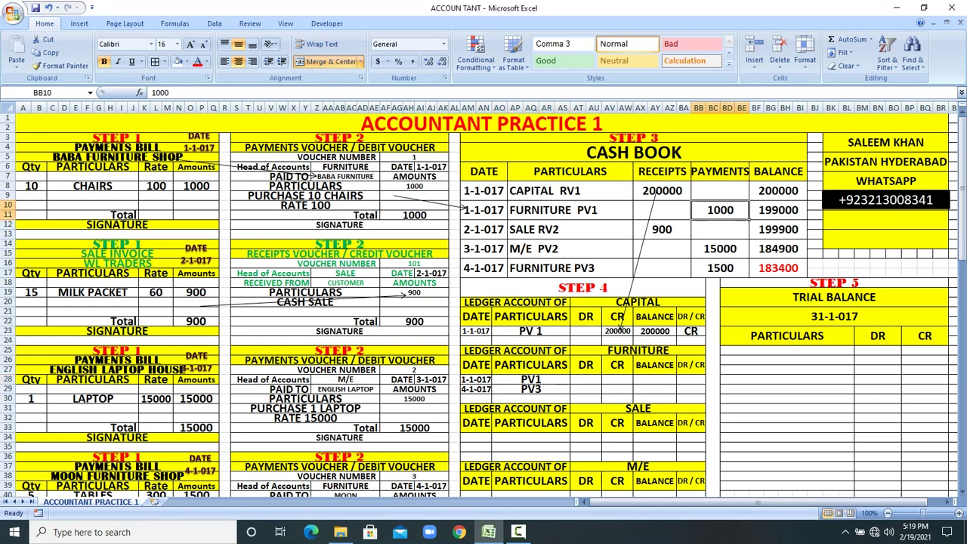
click(586, 380)
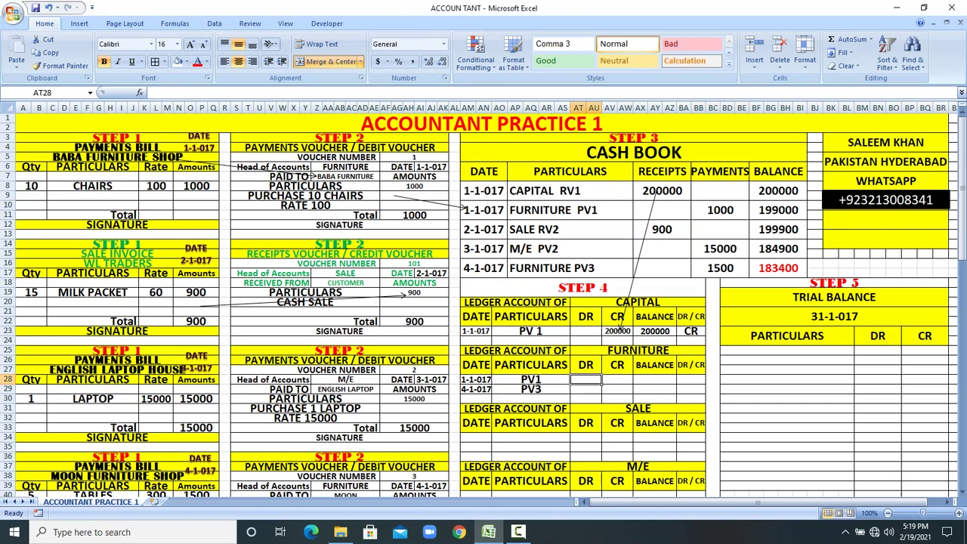
text(1000)
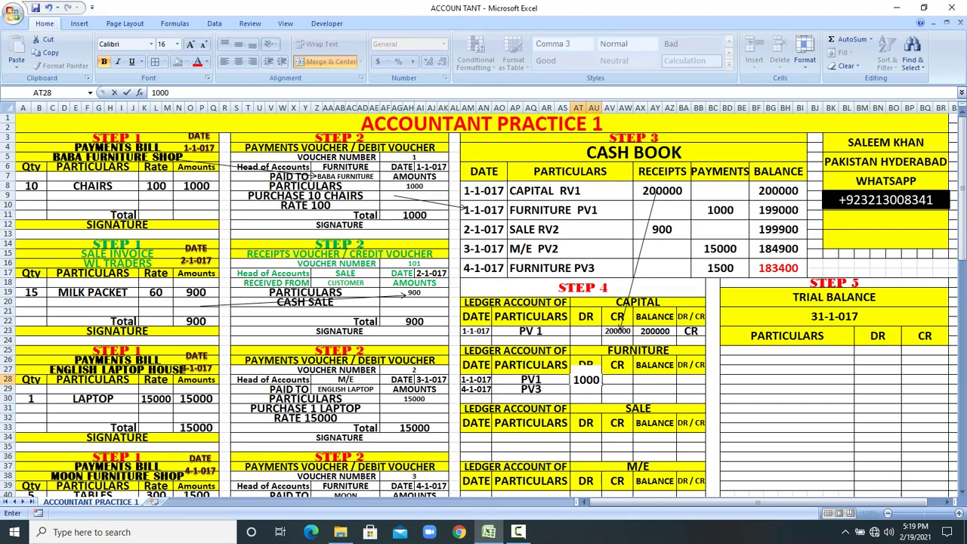
key(Return)
click(720, 268)
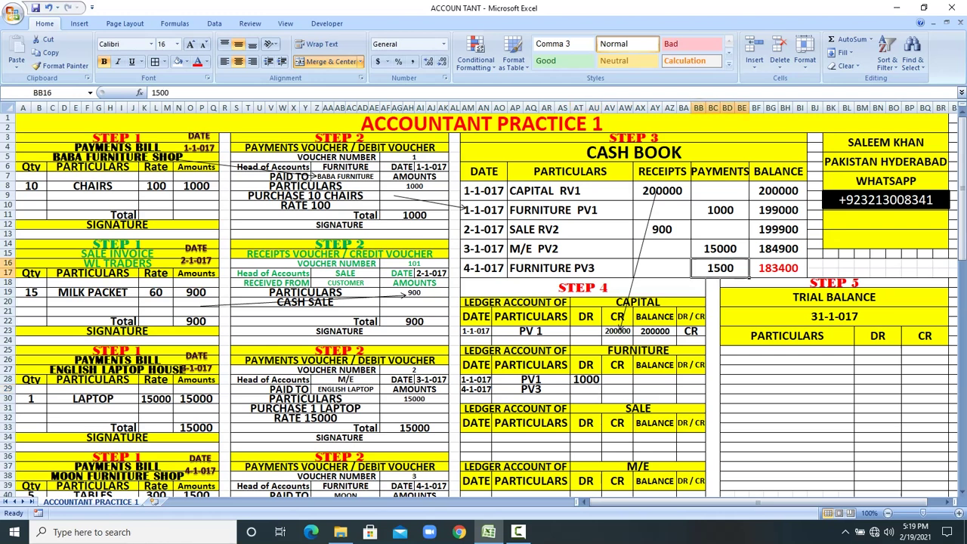
click(587, 389)
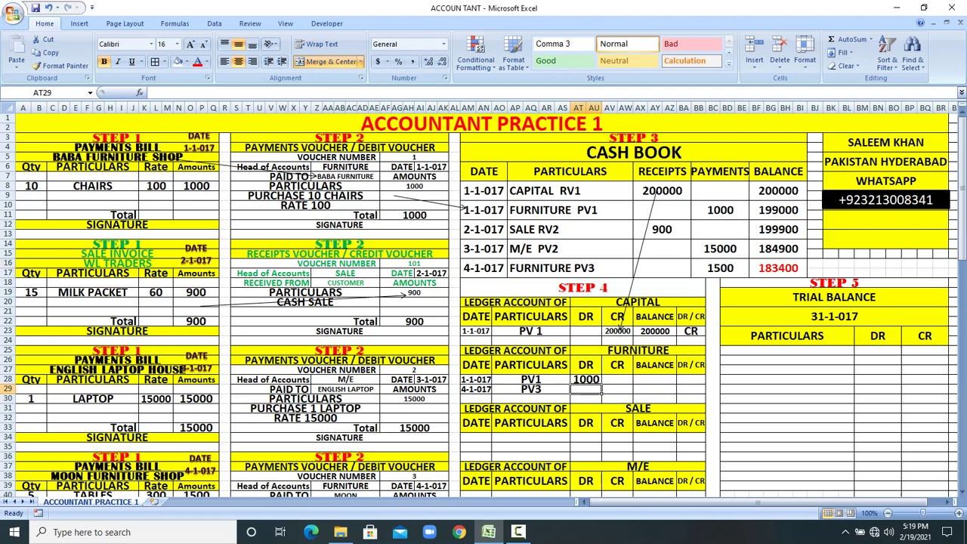
text(1500)
key(Return)
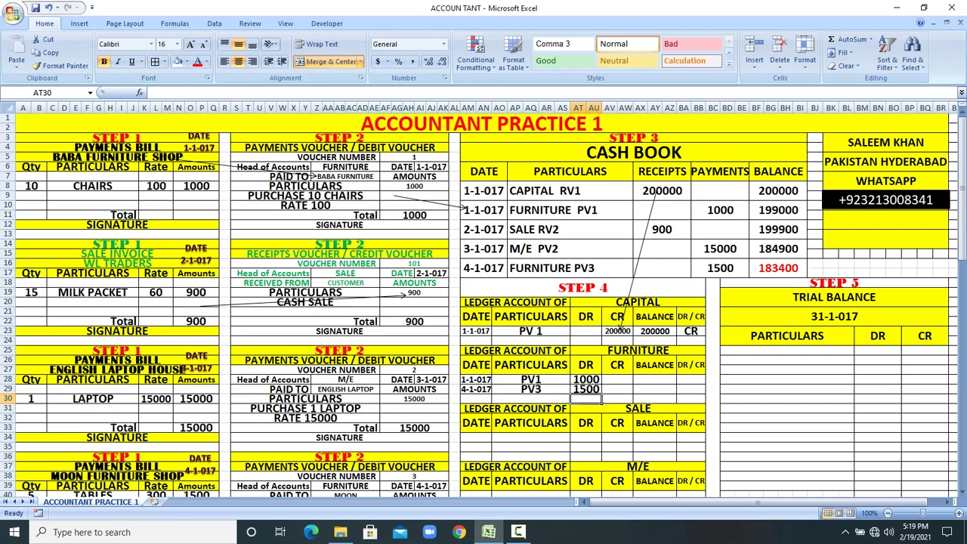
Step: Enter the running balances 1000 for PV1 and 2500 for PV3 in the FURNITURE ledger's BALANCE column
click(655, 379)
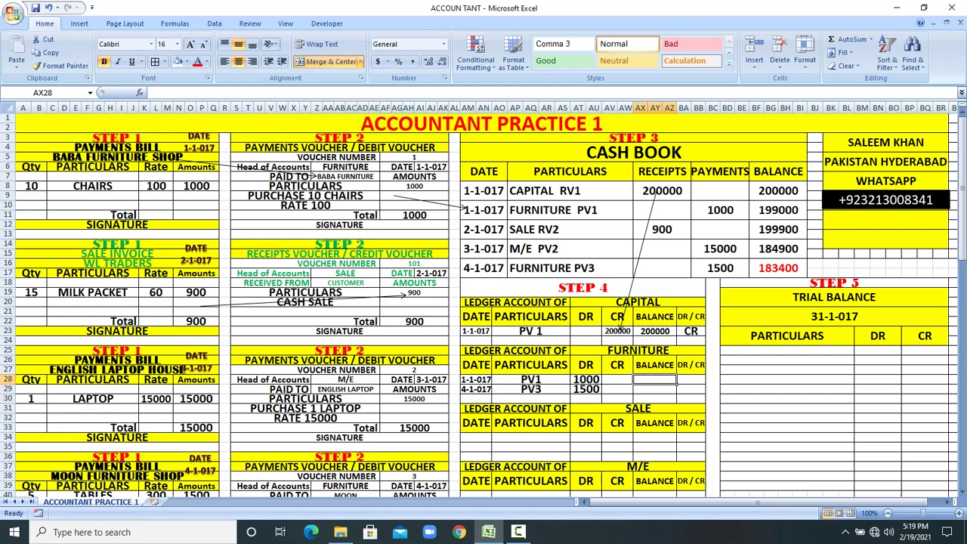
text(1000)
key(Return)
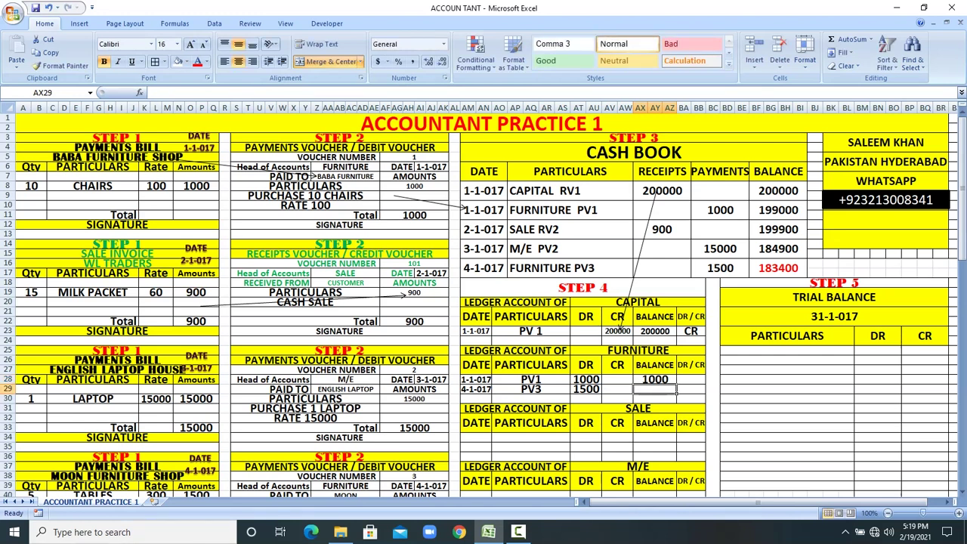
text(2500)
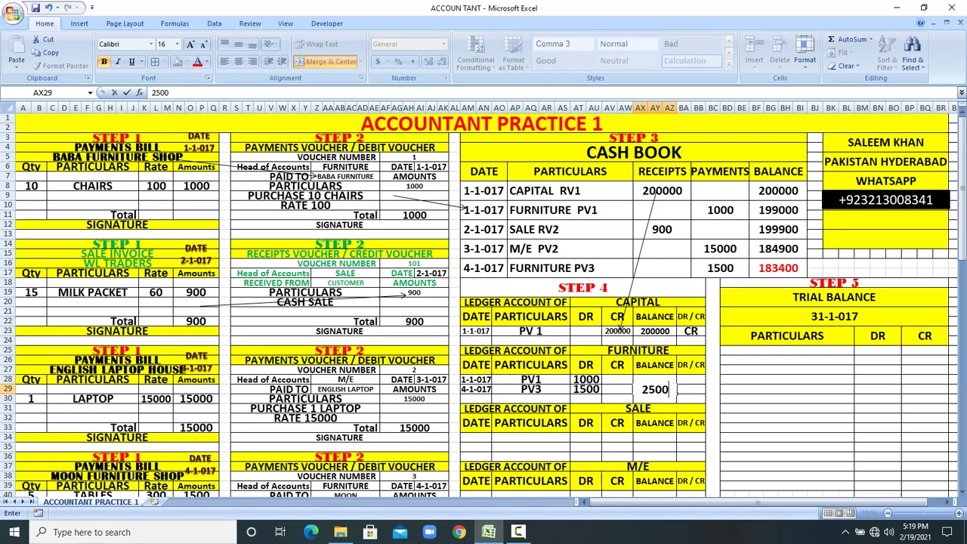
key(Return)
Step: Mark both the PV1 and PV3 balances in the FURNITURE ledger as DR
click(691, 379)
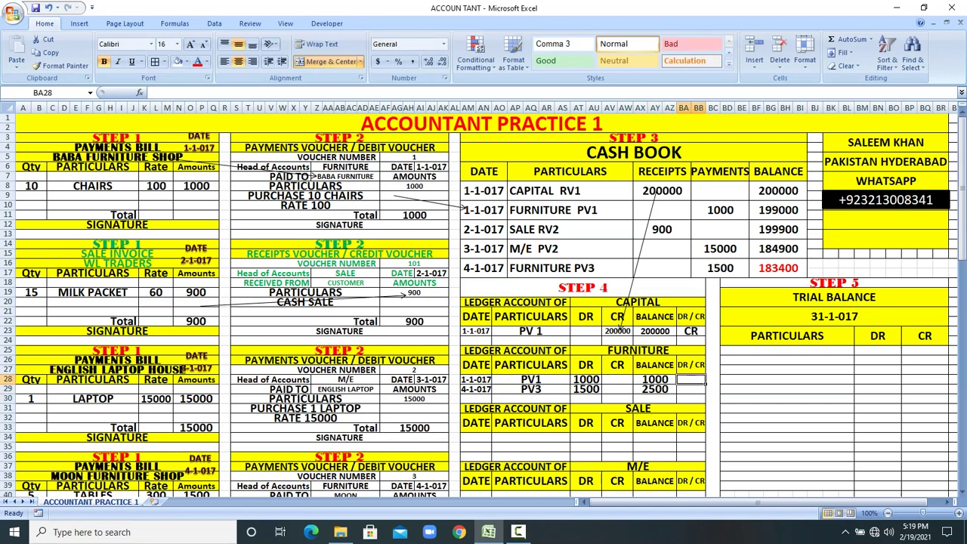
text(DR)
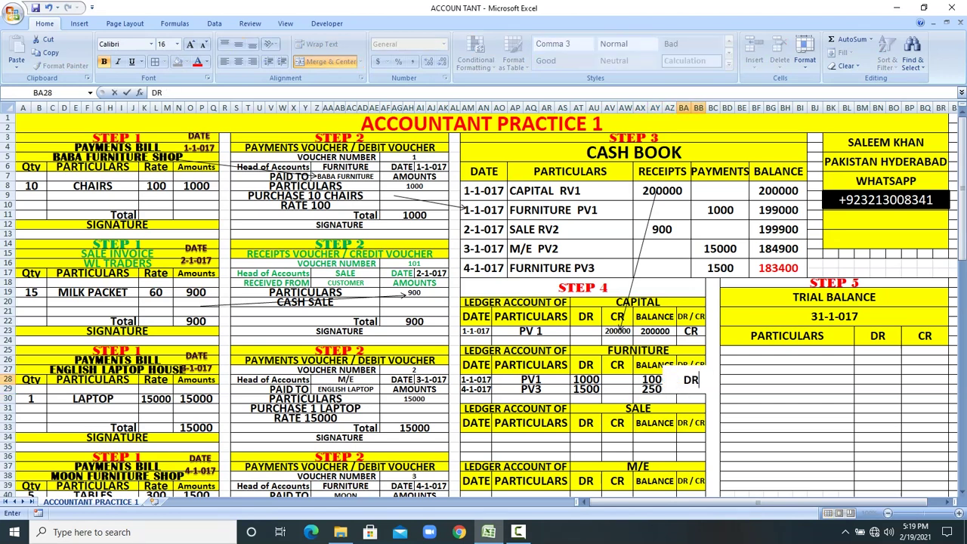
key(Return)
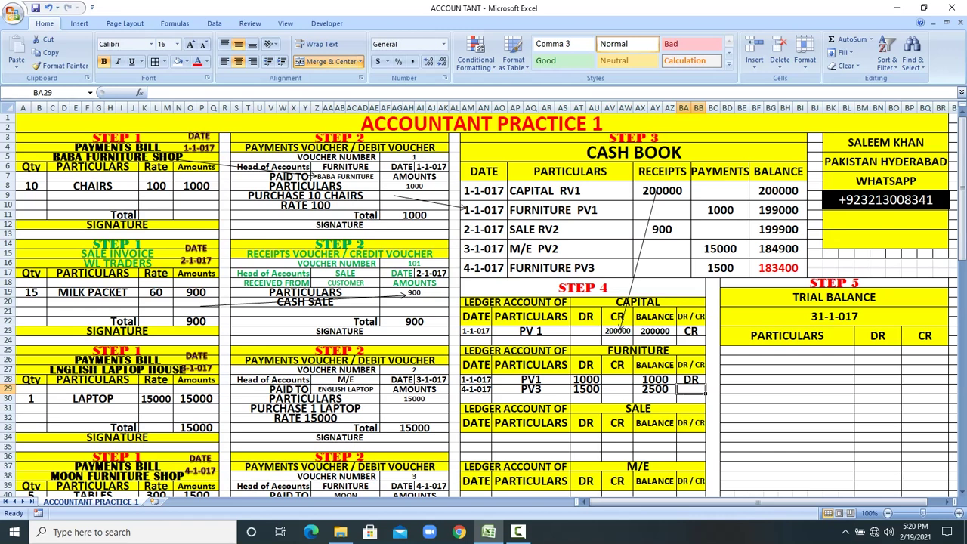
text(DR)
click(787, 427)
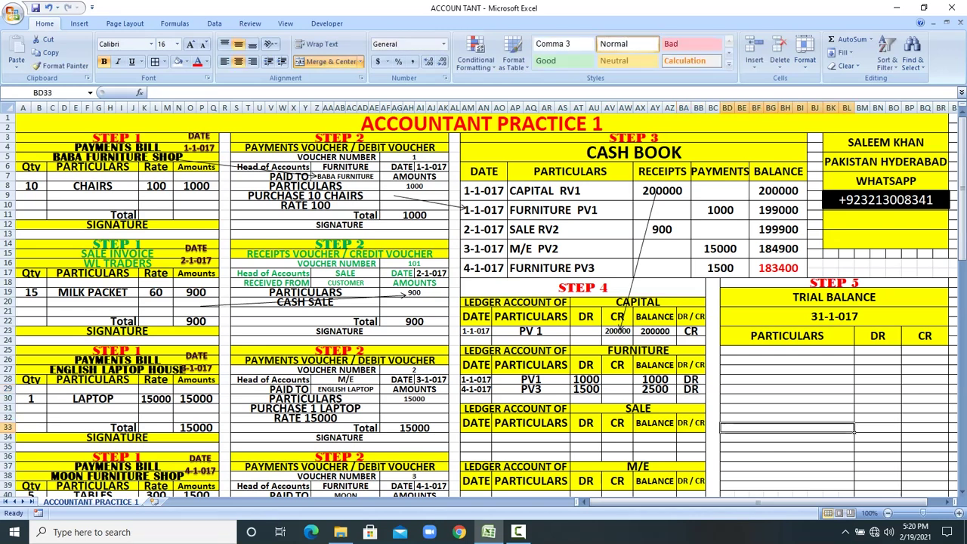
Step: Copy the date 2-1-017 of the cash book's SALE RV2 entry into the SALE ledger and reduce its font size to 11
click(637, 408)
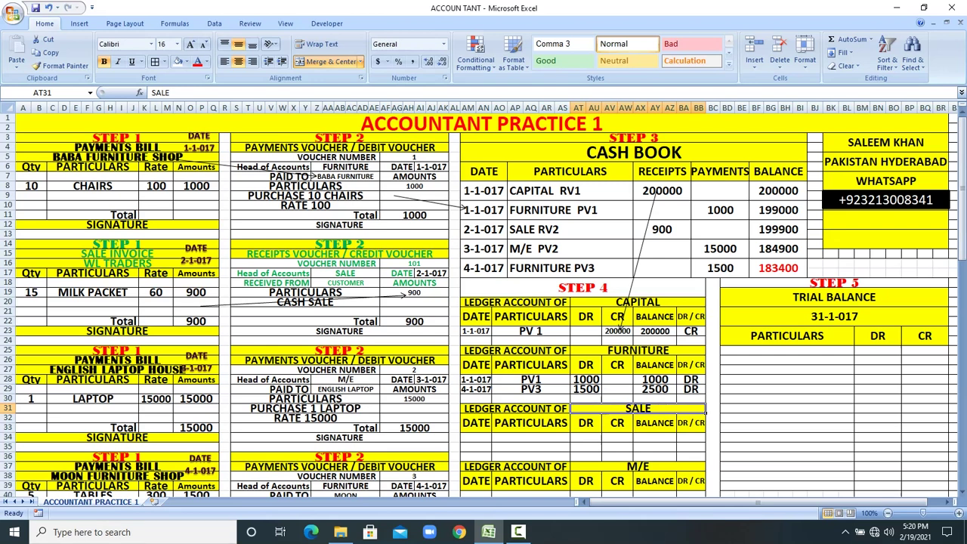
click(566, 229)
click(484, 229)
right_click(483, 228)
click(511, 249)
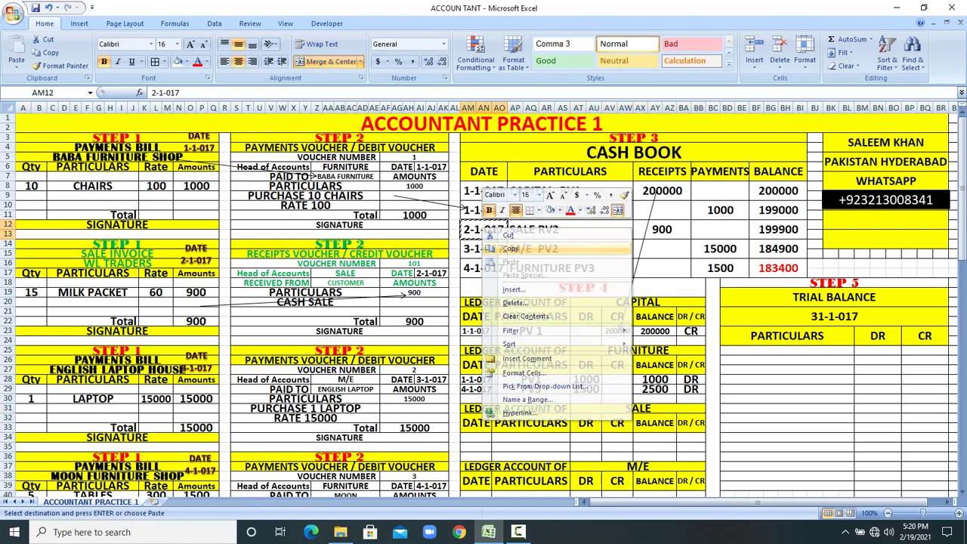
right_click(484, 439)
key(p)
click(203, 43)
click(203, 44)
click(204, 44)
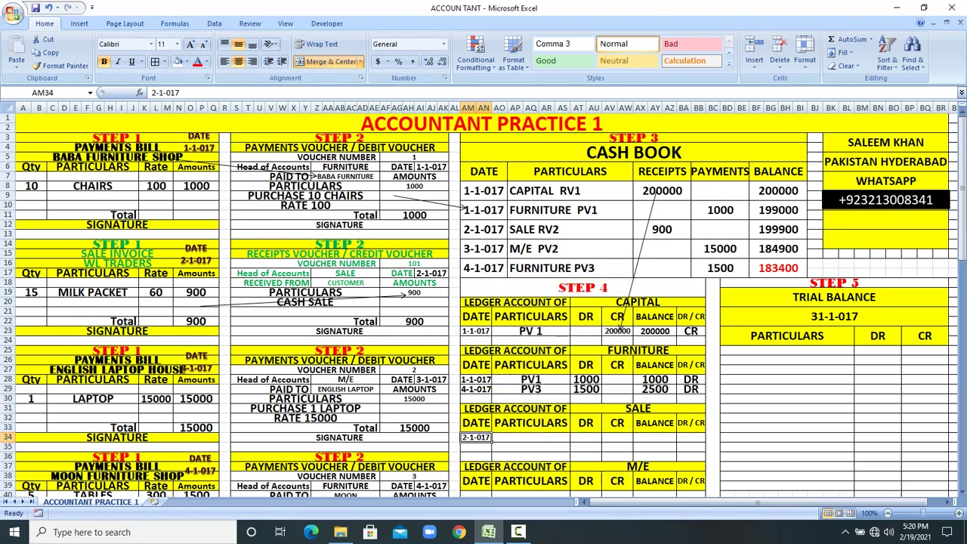
Step: Enter RV2 under PARTICULARS in the SALE ledger and post the cash book receipt of 900 to its CR column
click(566, 438)
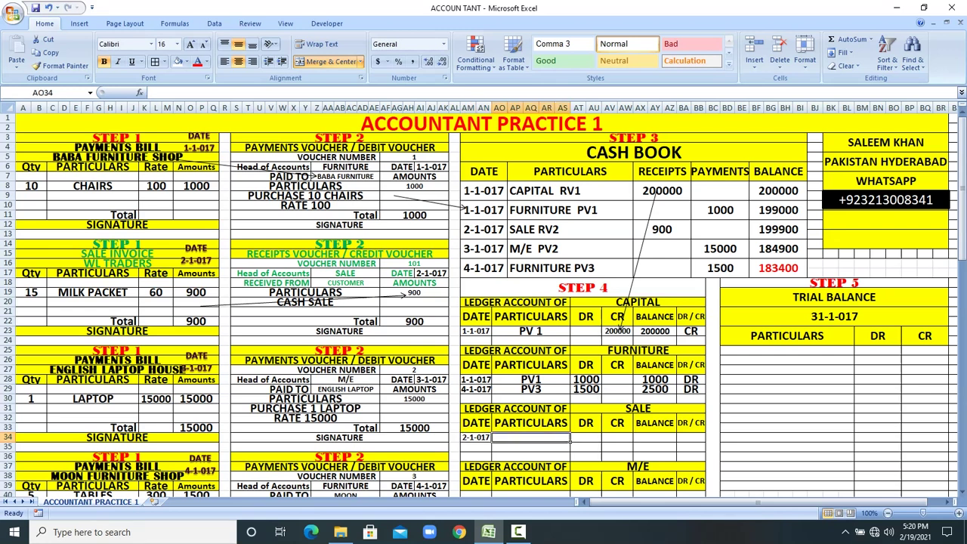
text(RV)
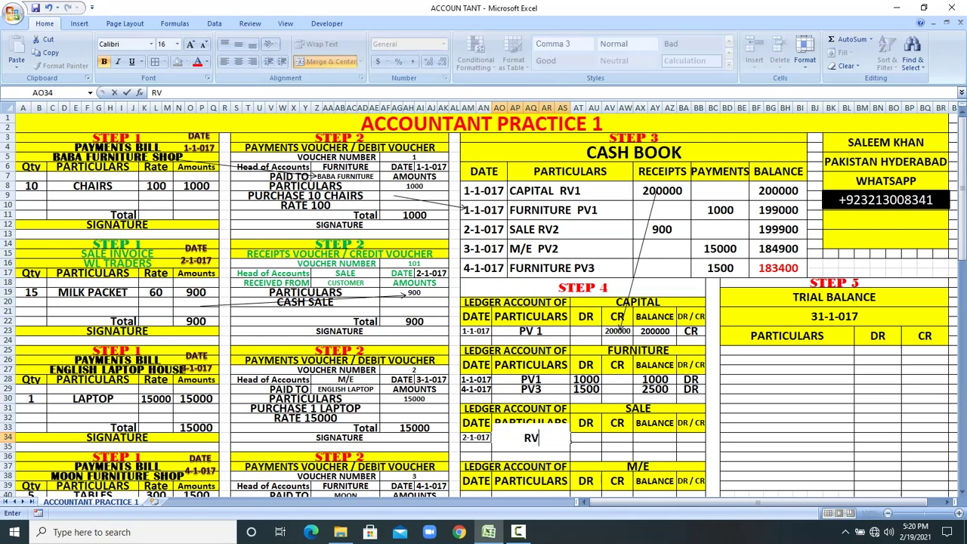
text(2)
click(661, 229)
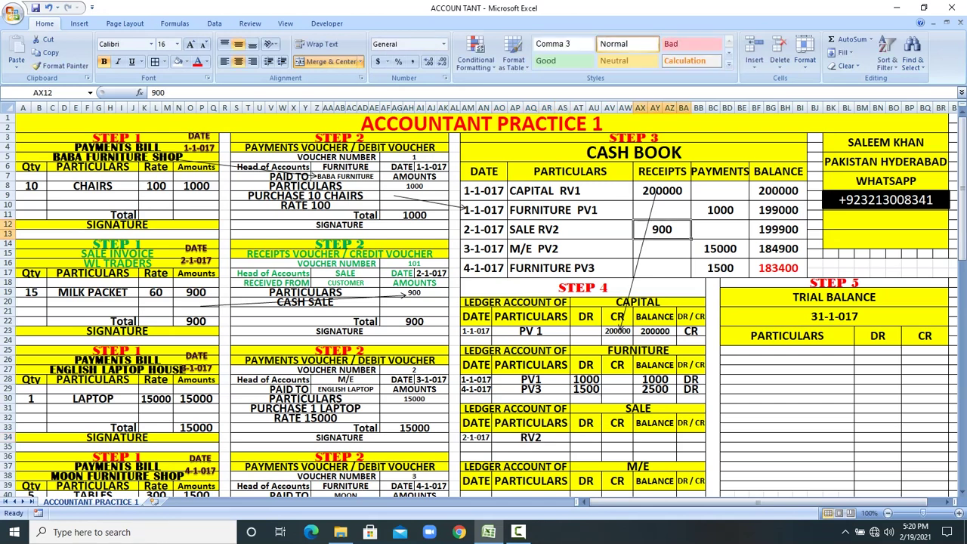
click(617, 438)
text(900)
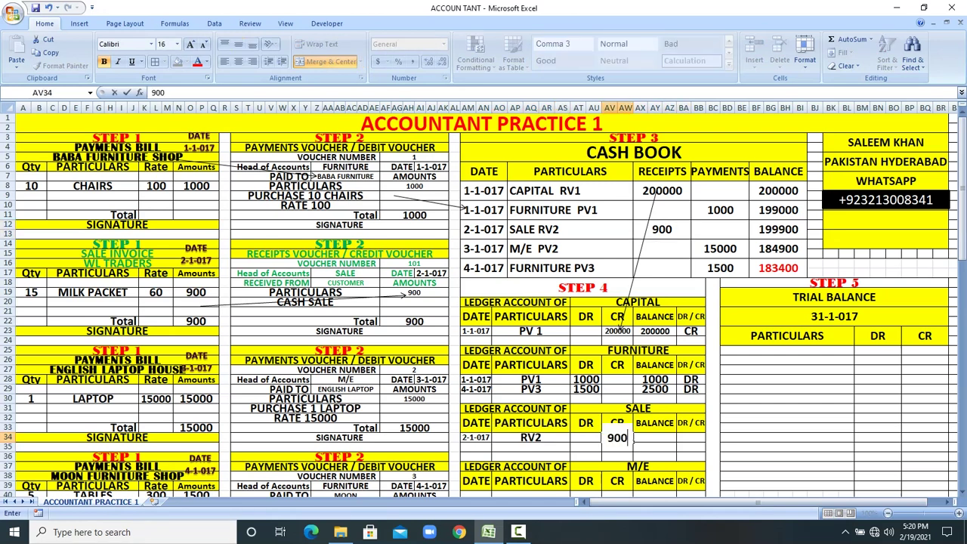
Step: Enter a balance of 900 for RV2 in the SALE ledger and mark it as CR
click(672, 438)
text(900)
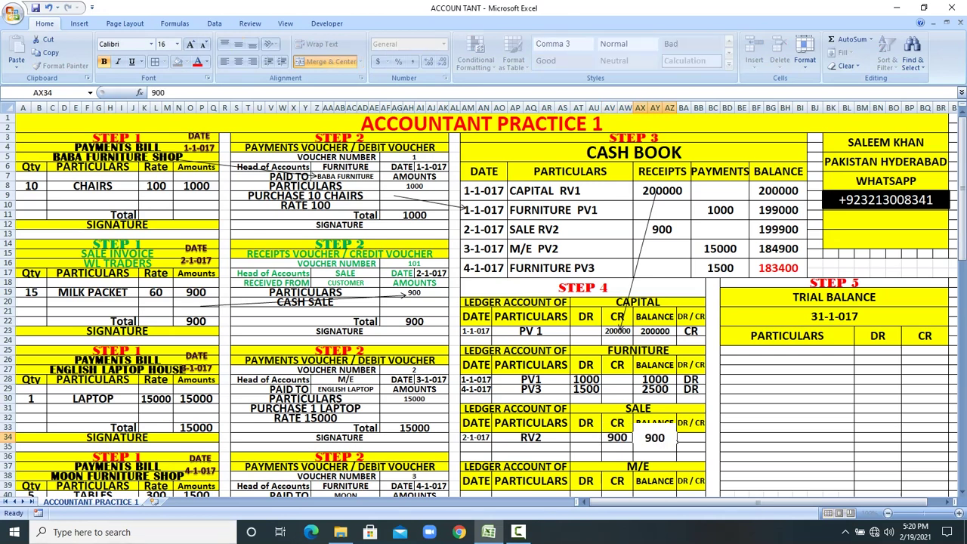
click(695, 438)
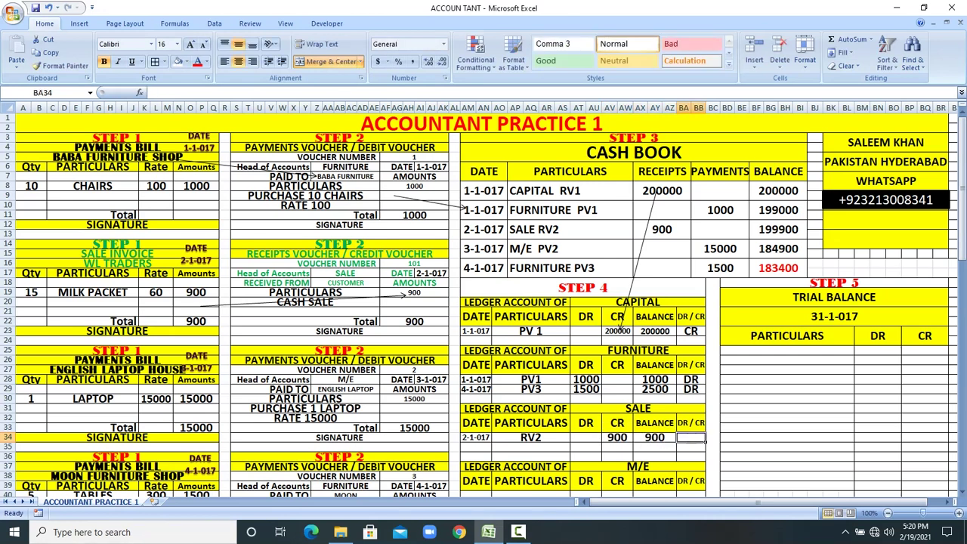
text(CR)
click(786, 409)
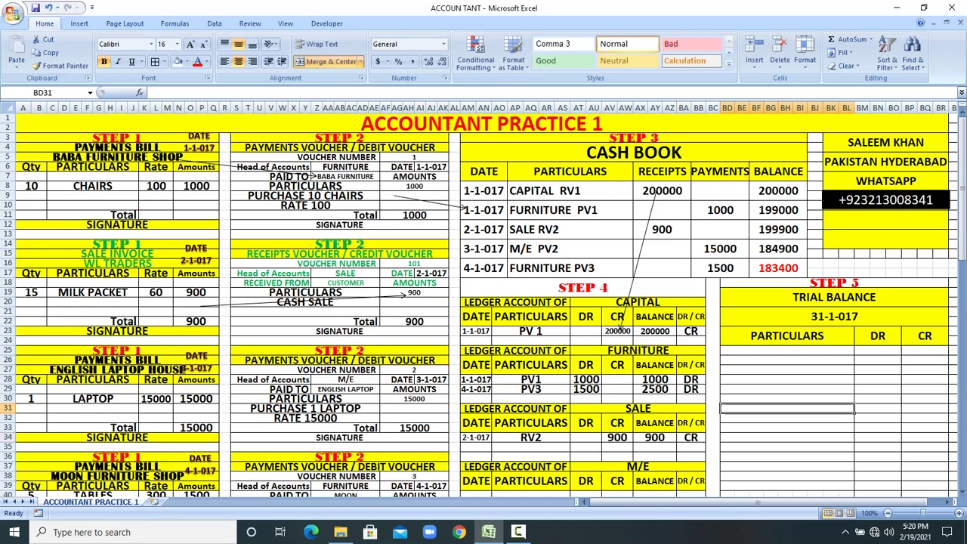
drag(720, 172, 720, 249)
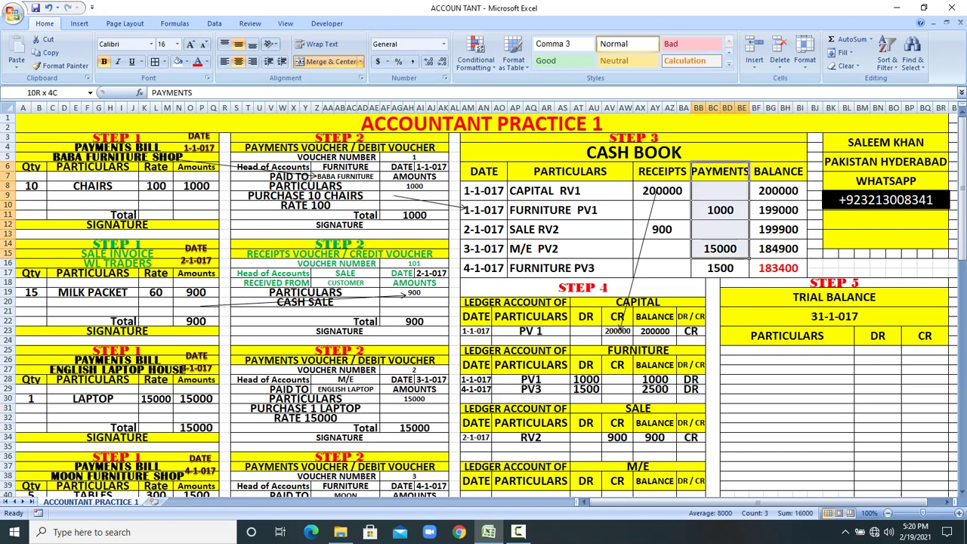
click(787, 389)
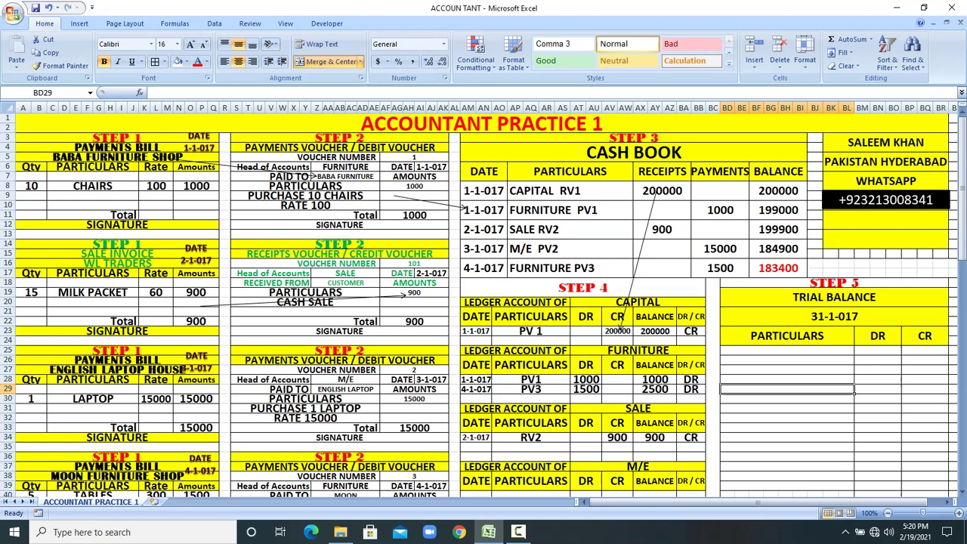
click(662, 172)
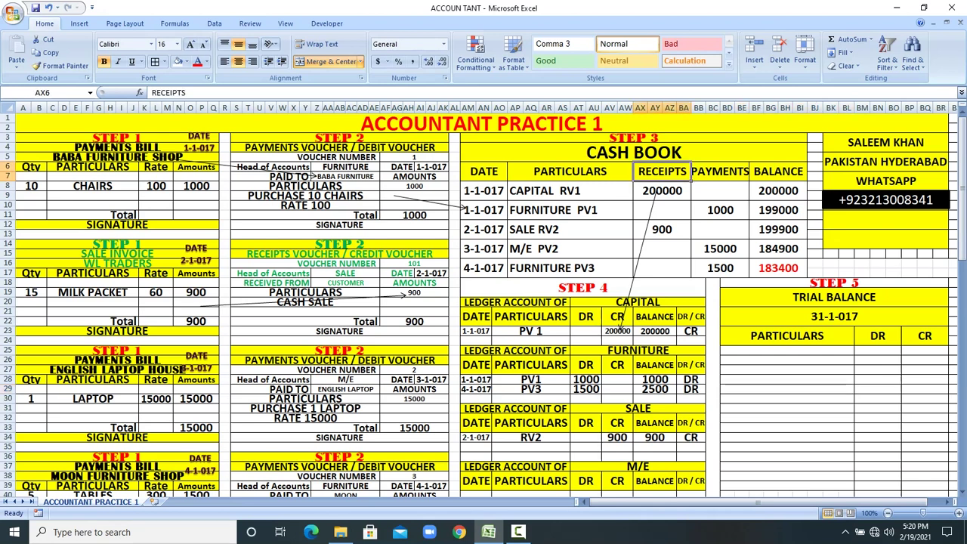
drag(662, 172, 676, 253)
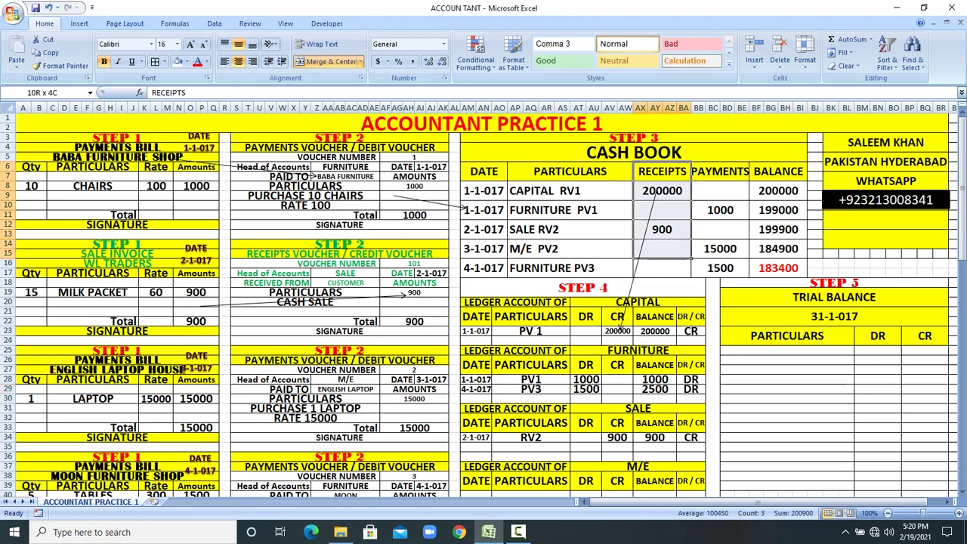
drag(720, 172, 721, 253)
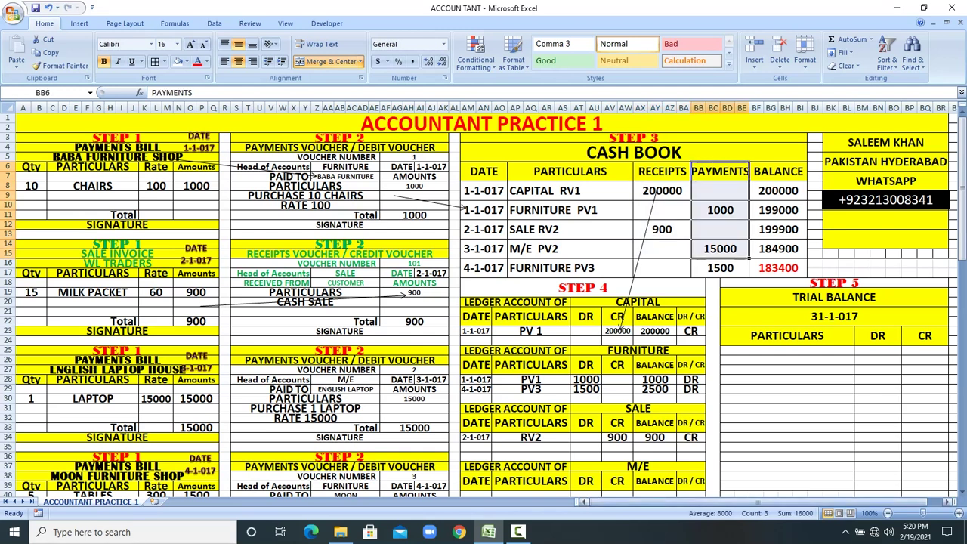
Step: Copy the date 3-1-017 of the cash book's M/E PV2 entry into the M/E ledger and reduce its font size to 12
click(487, 247)
right_click(489, 243)
click(513, 261)
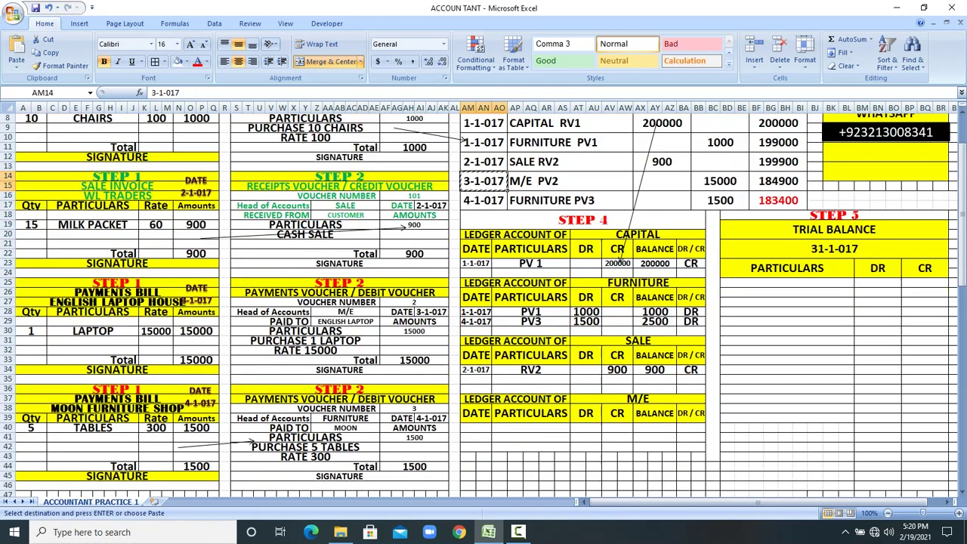
scroll(484, 302, down, 2)
right_click(484, 427)
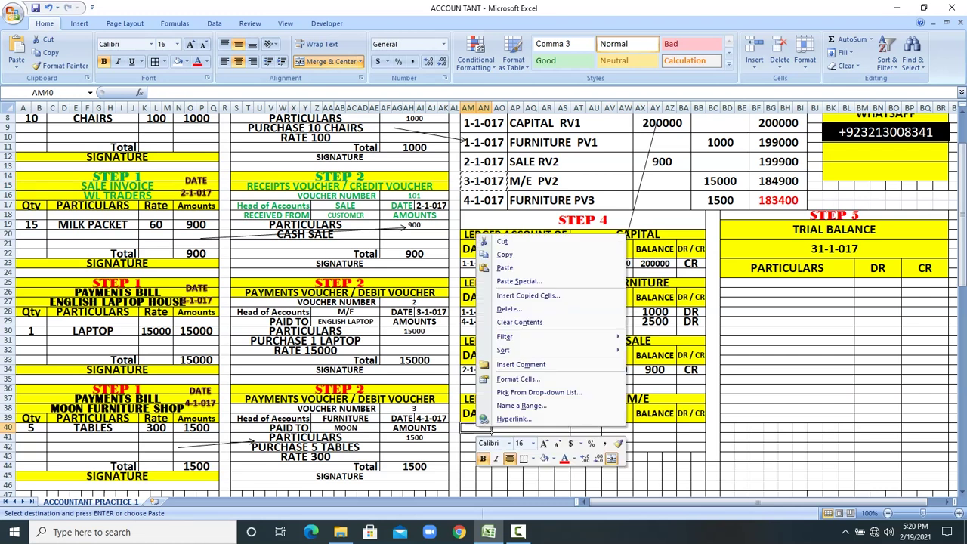
click(504, 267)
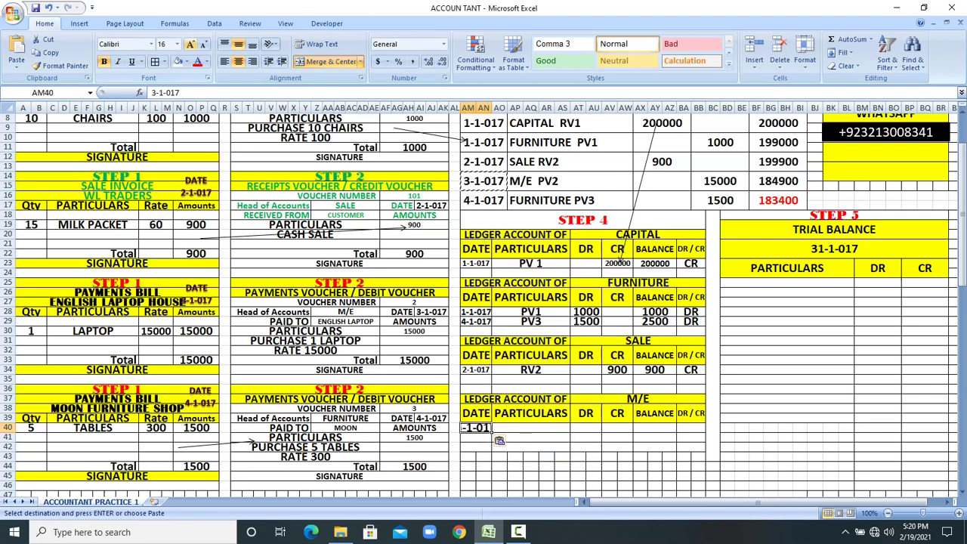
key(Escape)
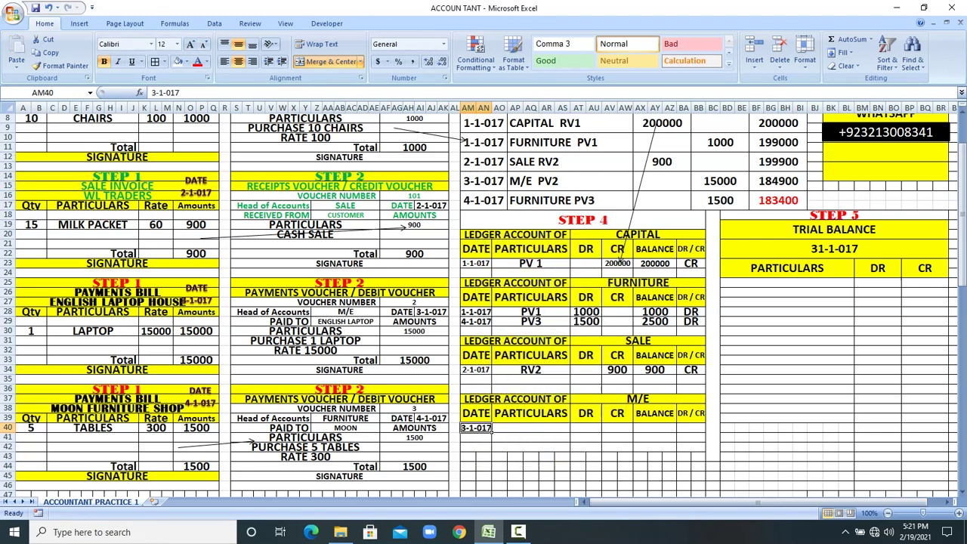
Step: Enter the voucher reference PV 2 under PARTICULARS for 3-1-017 in the M/E ledger
click(566, 428)
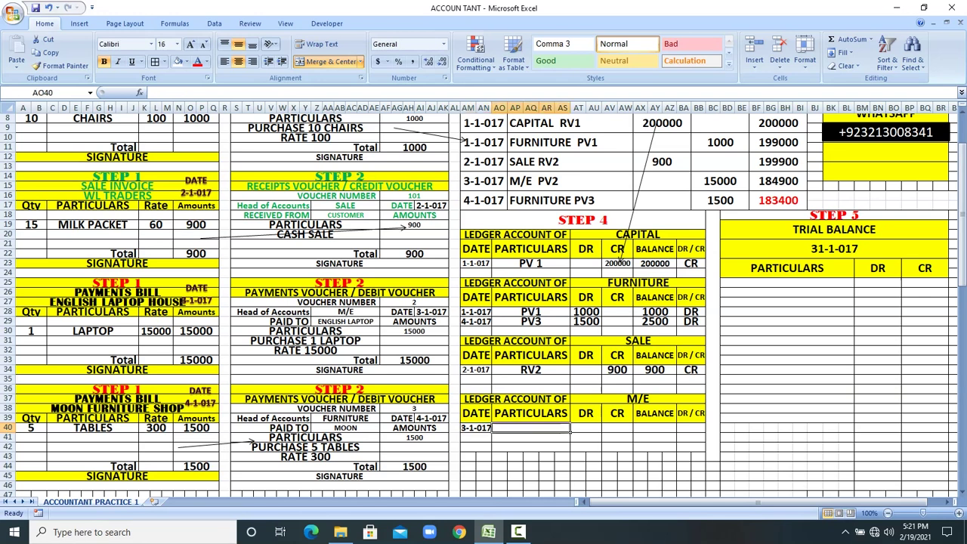
text(PV)
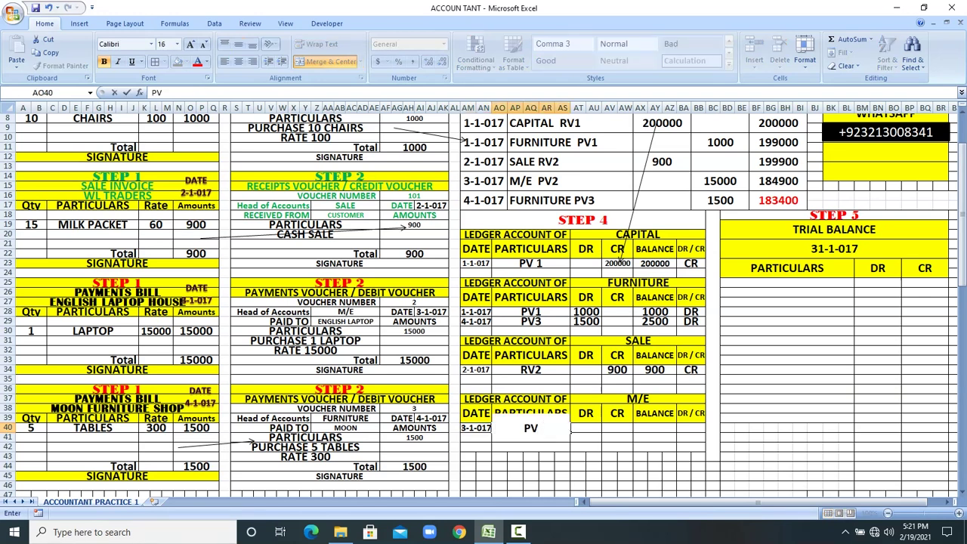
text( 3)
click(618, 446)
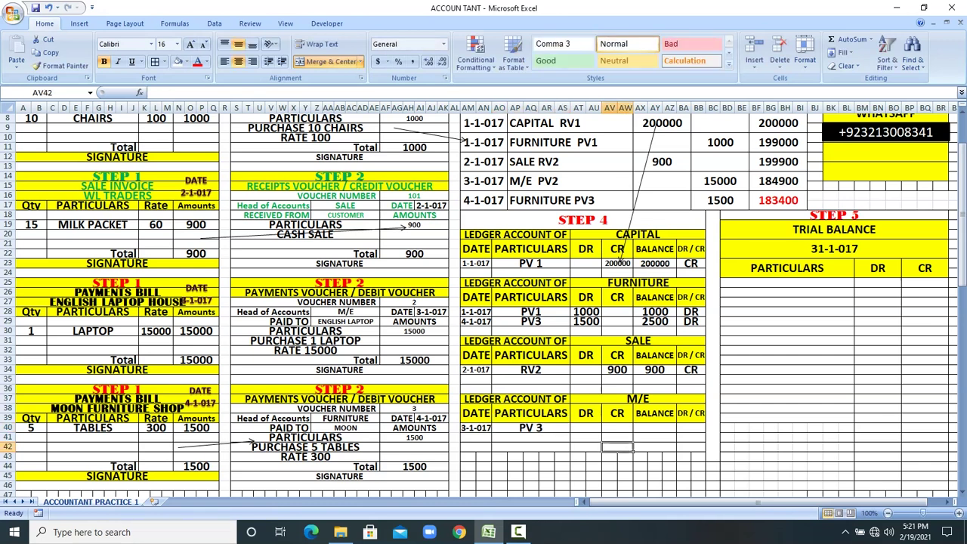
click(531, 428)
key(F2)
key(BackSpace)
text(2)
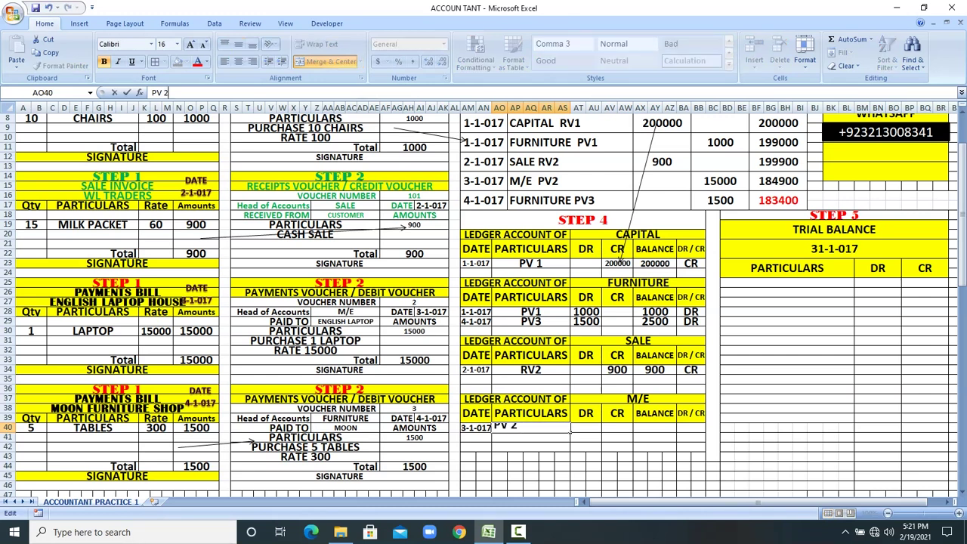
click(546, 457)
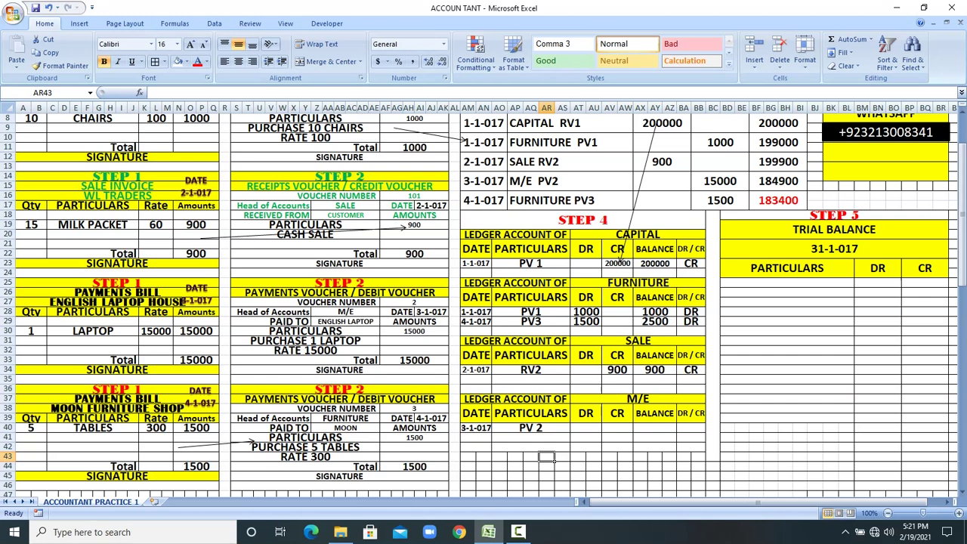
Step: Post the cash book's M/E payment of 15000 to the M/E ledger's DR column and reduce the amount's font size to fit
click(585, 428)
drag(529, 181, 736, 182)
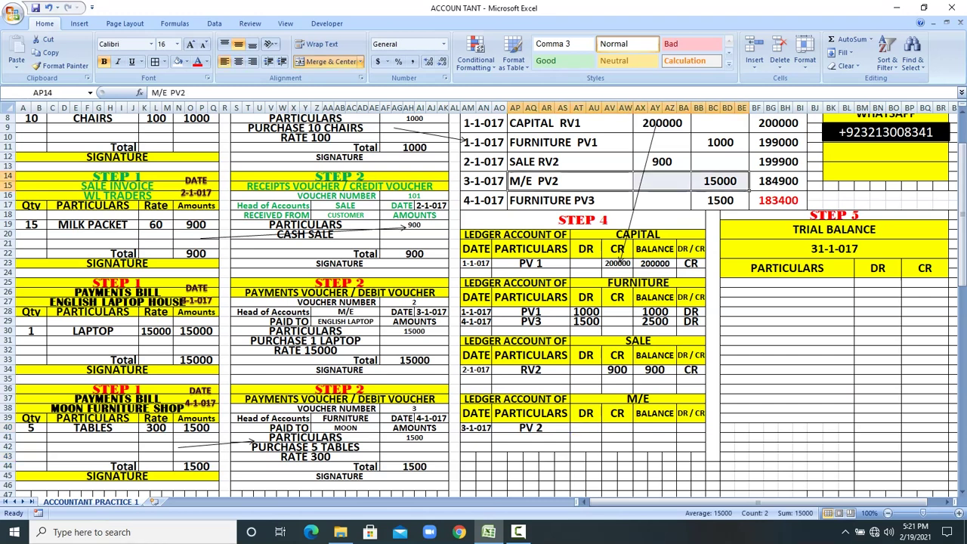
click(597, 428)
text(15000)
key(Return)
click(589, 428)
click(203, 44)
click(203, 44)
Step: Enter a balance of 15000 for PV 2 in the M/E ledger and mark it as DR
click(655, 428)
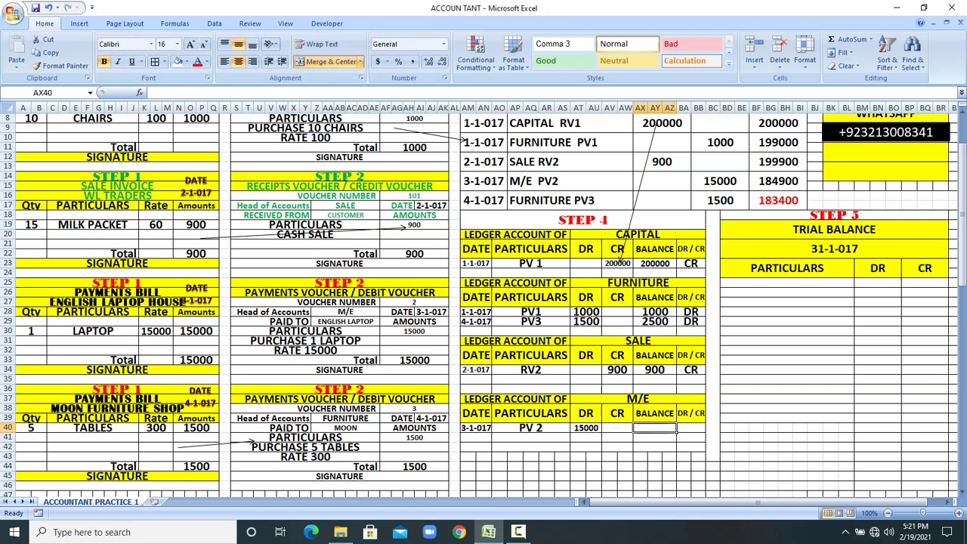
text(15000)
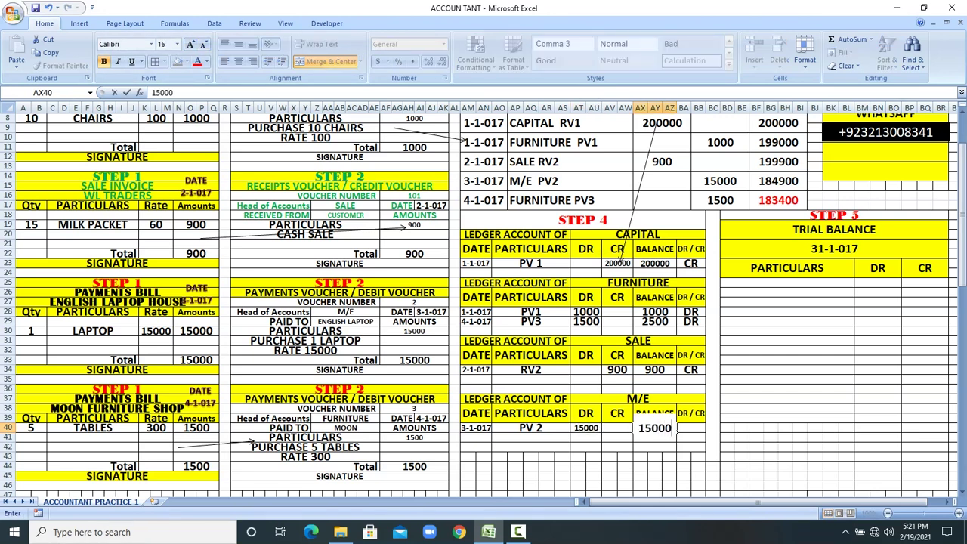
key(Tab)
text(DR)
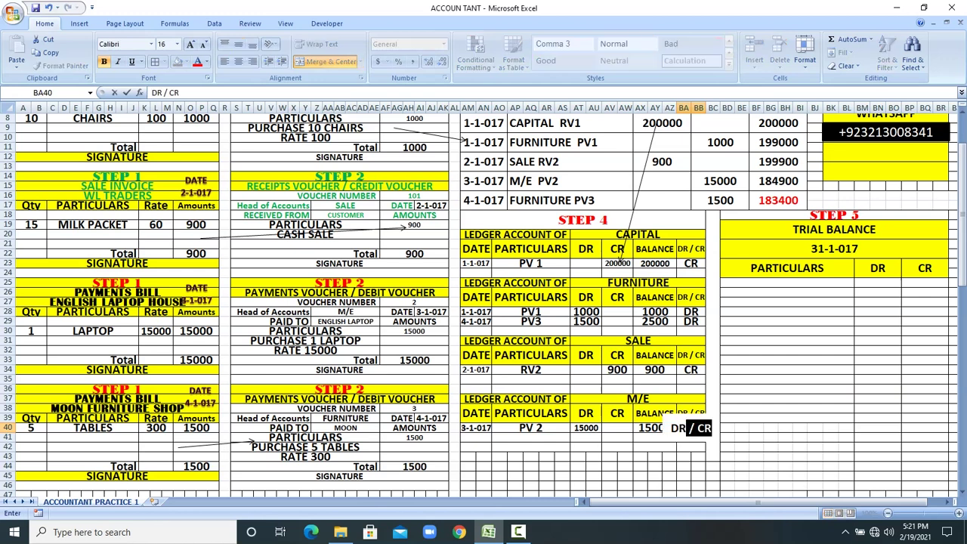
key(BackSpace)
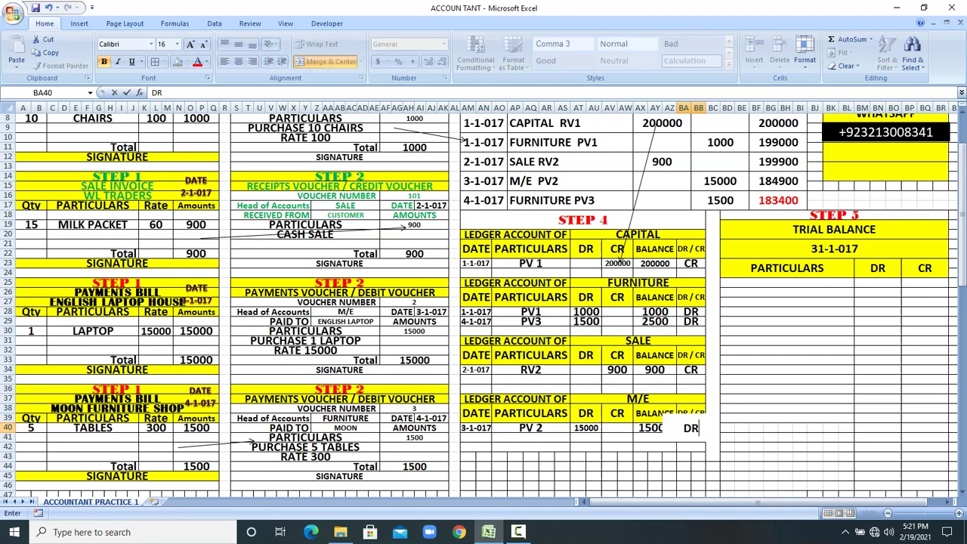
click(531, 466)
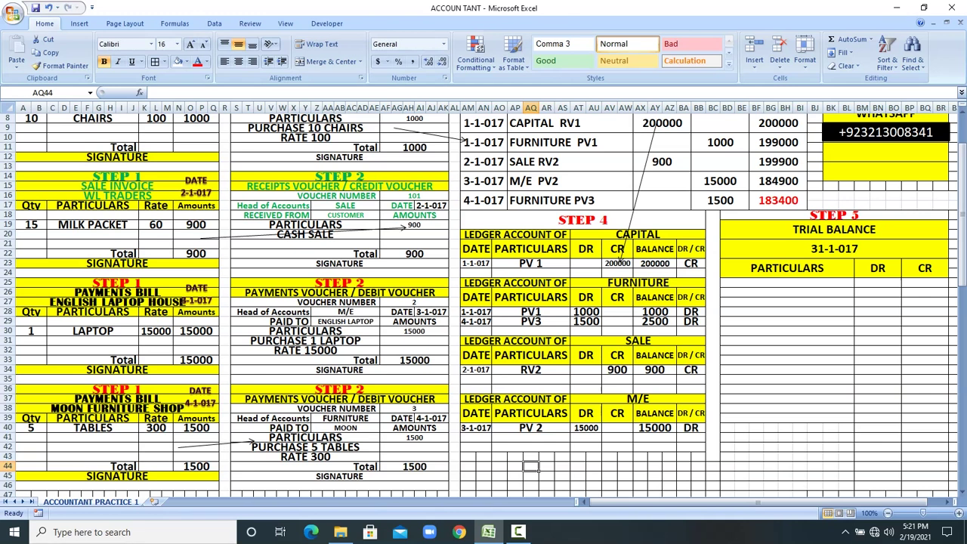
Step: Review the sheet's sections in order, from the Step 1 payments bill through the voucher, cash book and ledgers to the Step 5 trial balance
scroll(530, 466, up, 3)
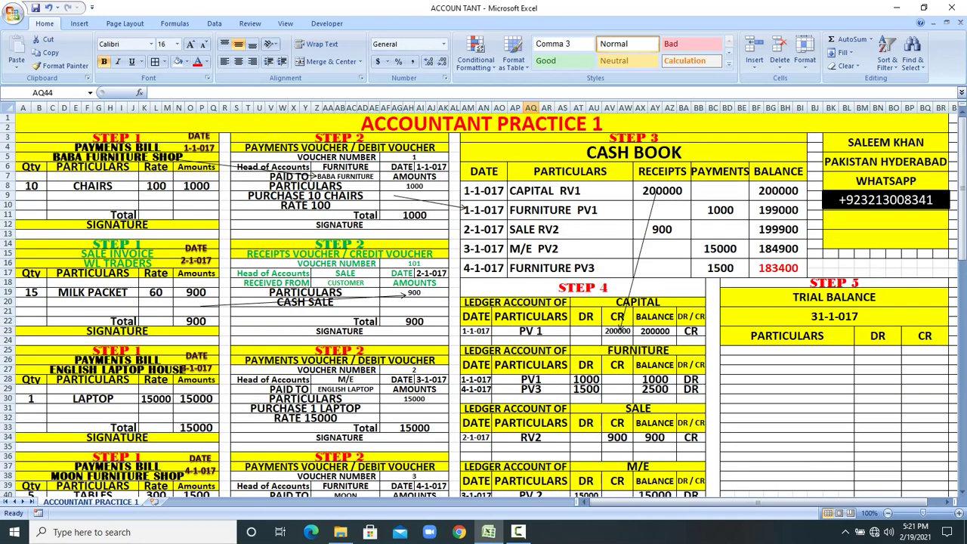
drag(23, 137, 216, 216)
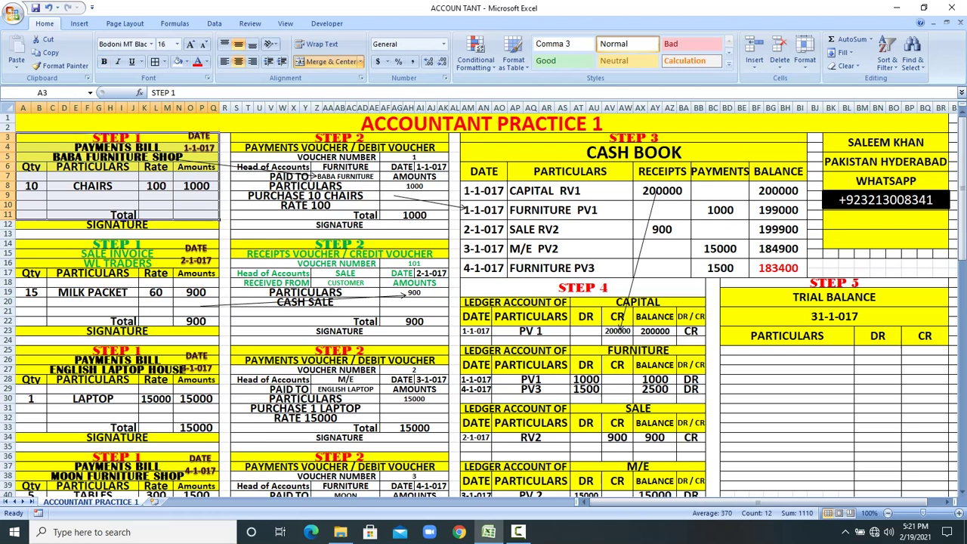
drag(234, 138, 446, 237)
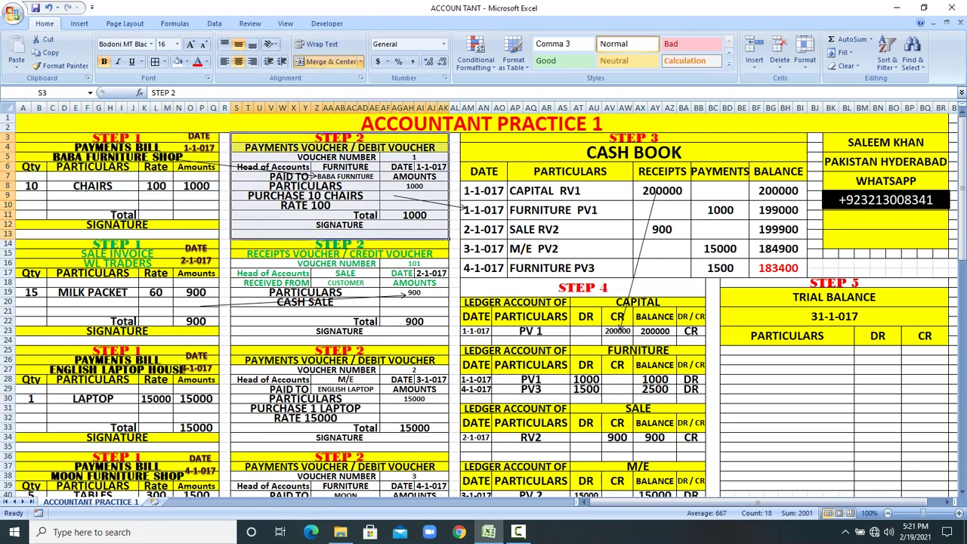
drag(633, 137, 633, 252)
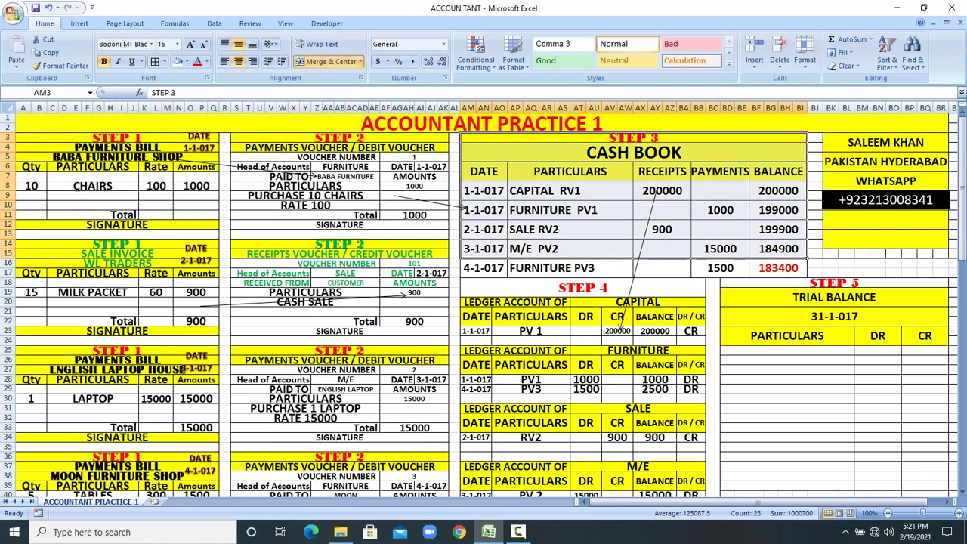
drag(462, 281, 705, 374)
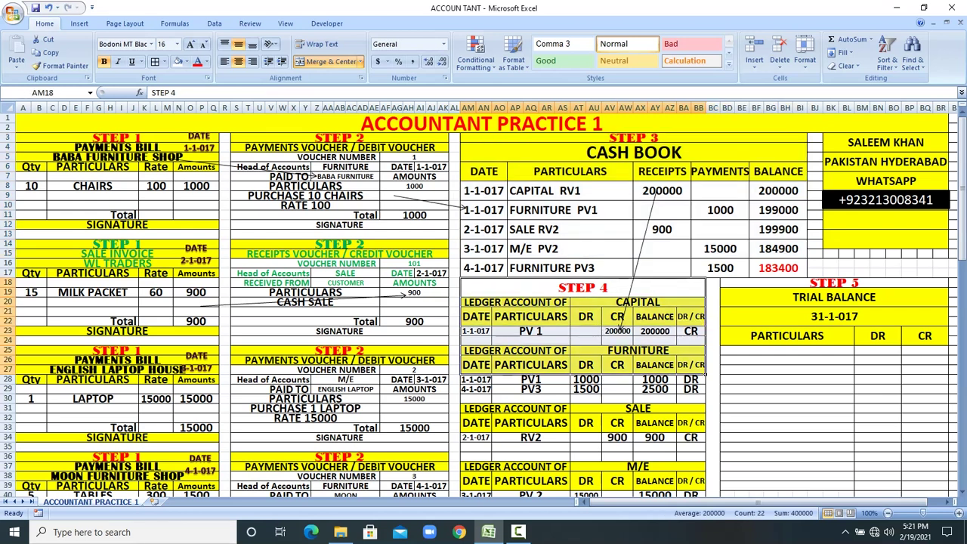
click(834, 283)
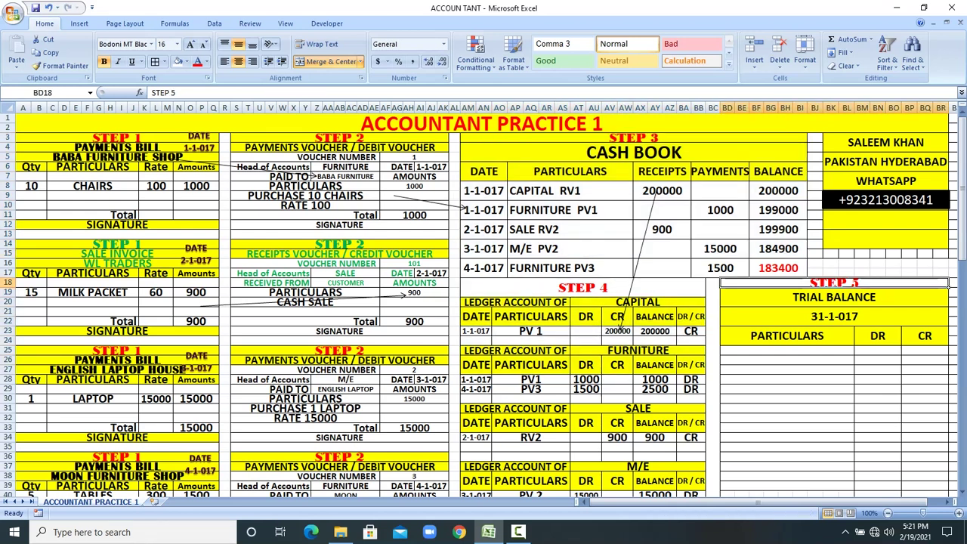
drag(725, 284, 948, 345)
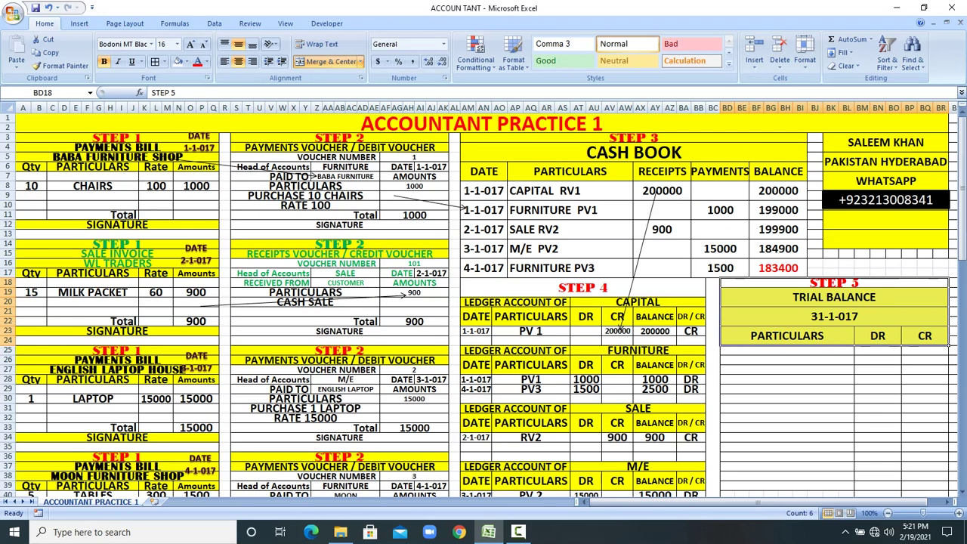
Step: Enter CASH IN HAND as the first item under PARTICULARS in the trial balance
click(787, 417)
click(787, 350)
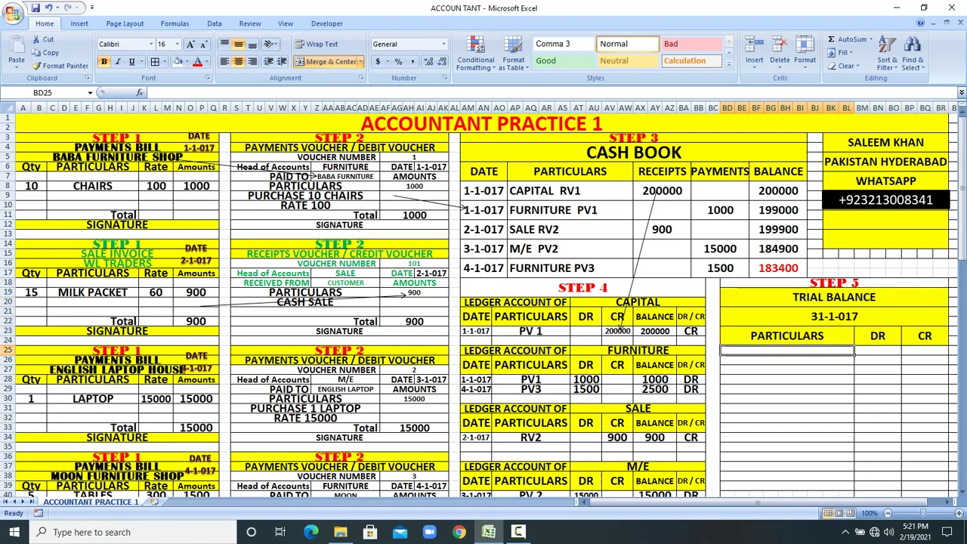
text(CASH IN HAND)
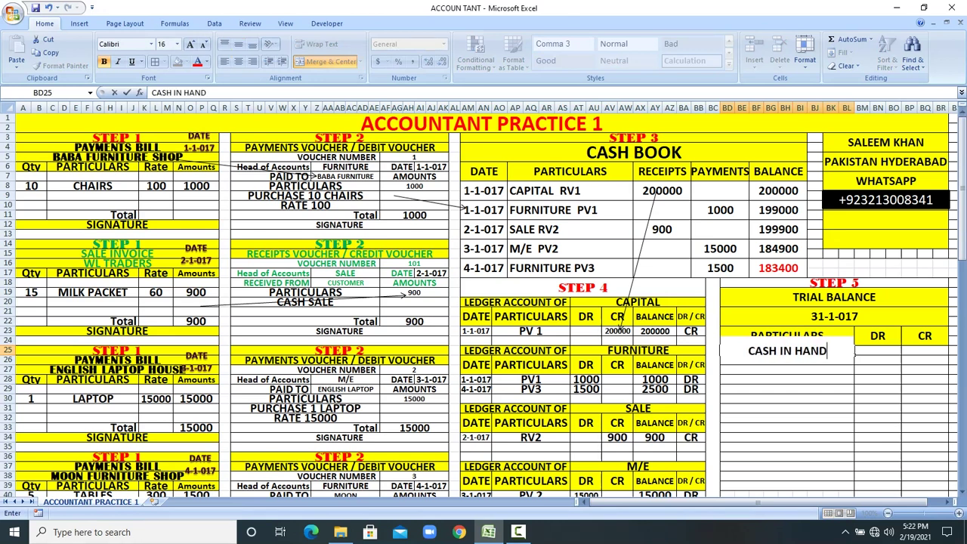
click(787, 398)
Step: Draw a straight arrow from the cash book's final balance to the trial balance's DR cell for CASH IN HAND, about 1.41" high and 1.46" wide
click(778, 268)
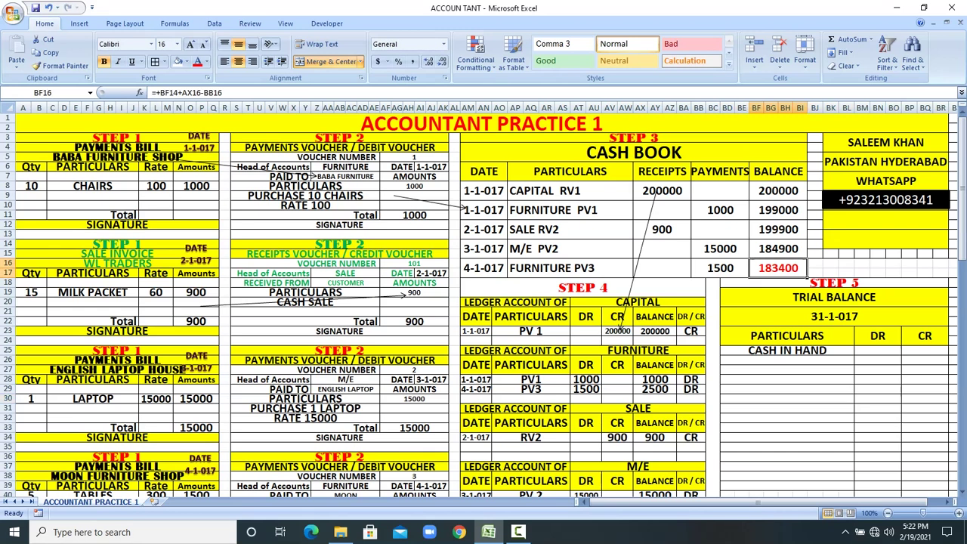
click(80, 24)
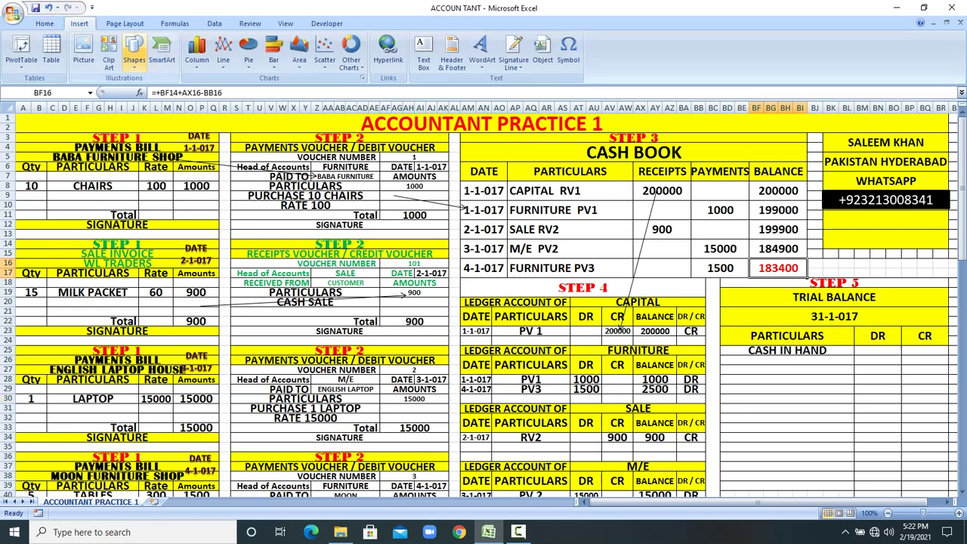
click(134, 51)
click(154, 92)
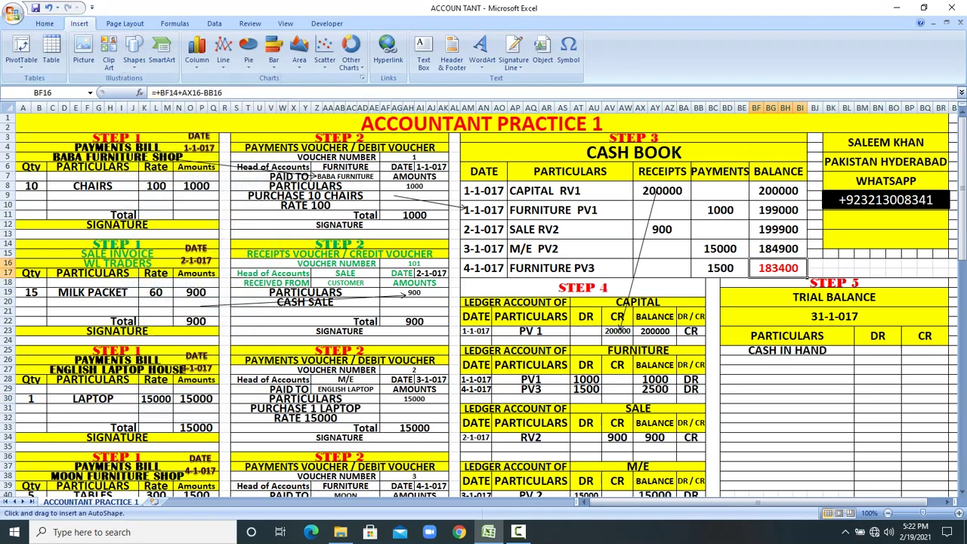
drag(793, 270, 874, 352)
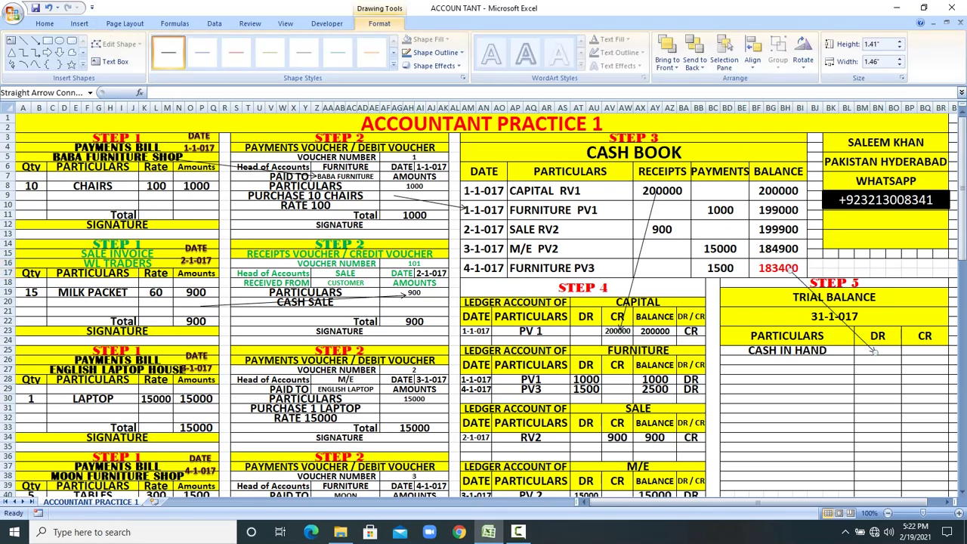
Step: Enter 183400 as the DR amount for CASH IN HAND in the trial balance
click(876, 350)
text(183)
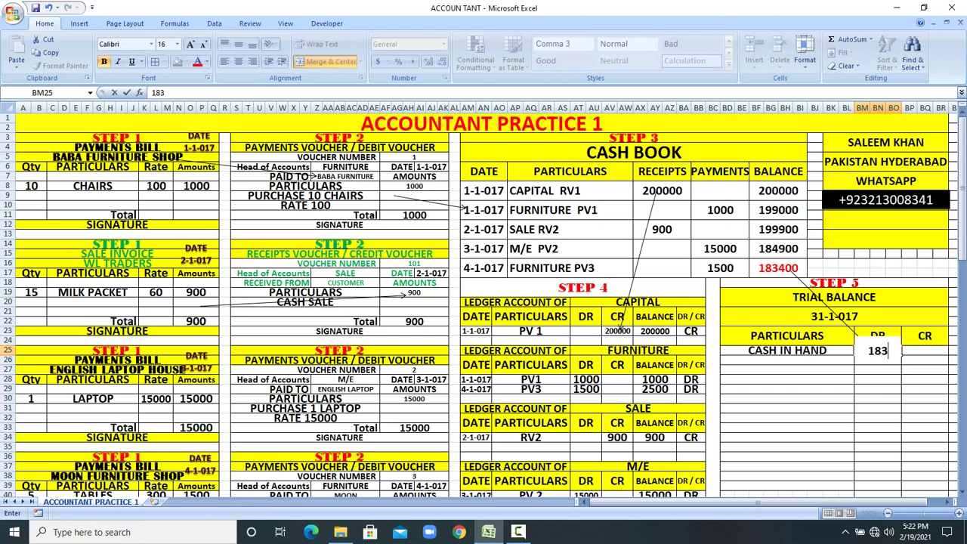
text(400)
key(Return)
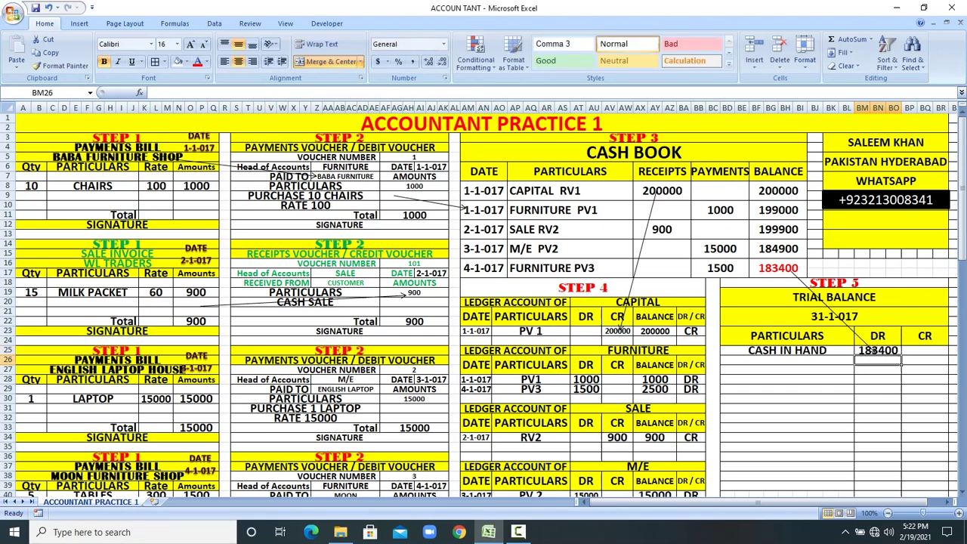
Step: Copy the CAPITAL ledger's account name into the trial balance PARTICULARS below CASH IN HAND
click(638, 303)
right_click(603, 297)
click(634, 319)
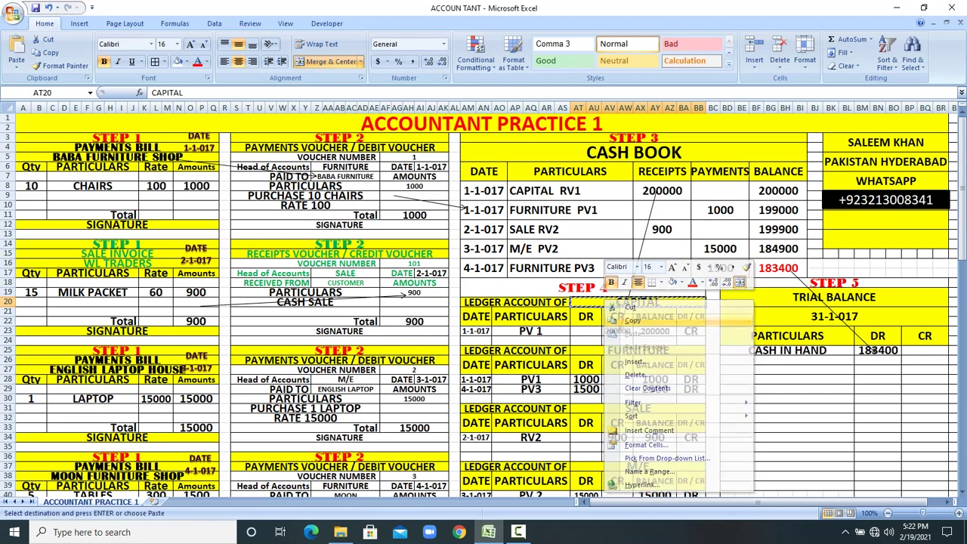
right_click(854, 364)
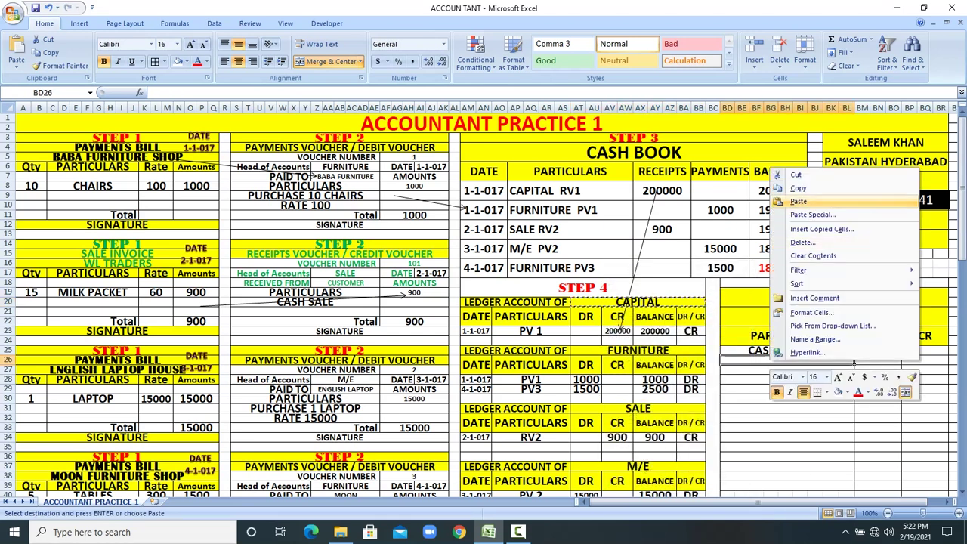
click(798, 201)
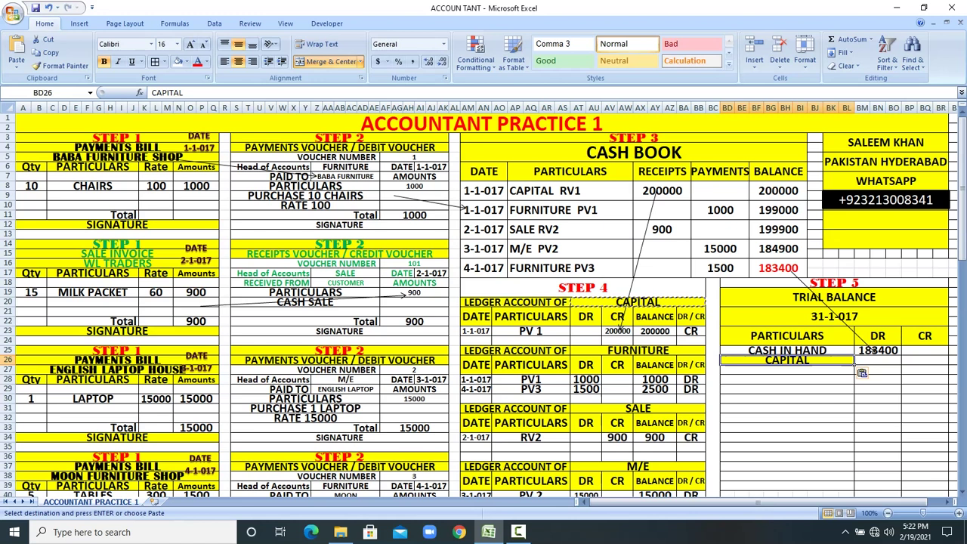
Step: Copy the FURNITURE ledger's account name into the trial balance PARTICULARS below CAPITAL
click(638, 351)
right_click(644, 352)
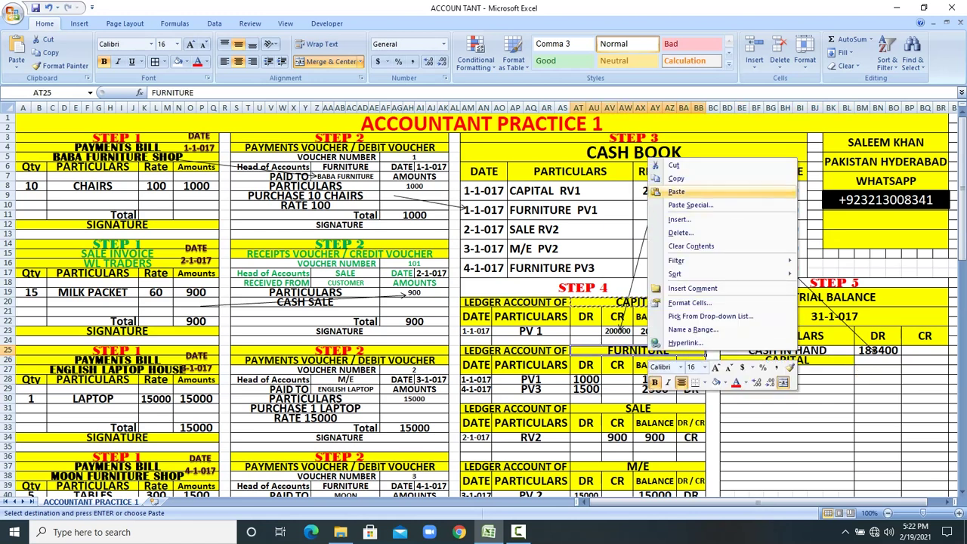
click(668, 177)
click(778, 370)
right_click(777, 371)
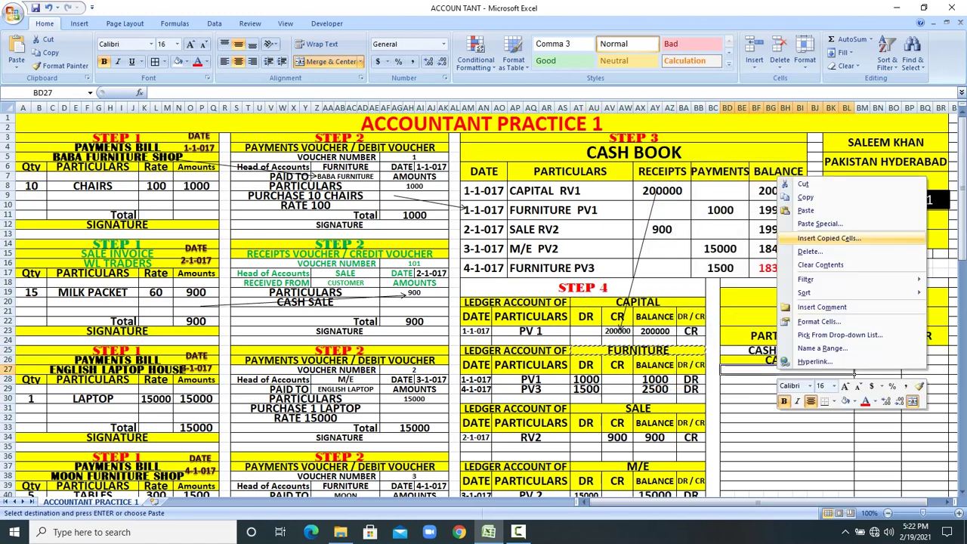
click(784, 212)
Step: Copy the SALE ledger's account name into the trial balance PARTICULARS below FURNITURE
click(634, 408)
right_click(629, 411)
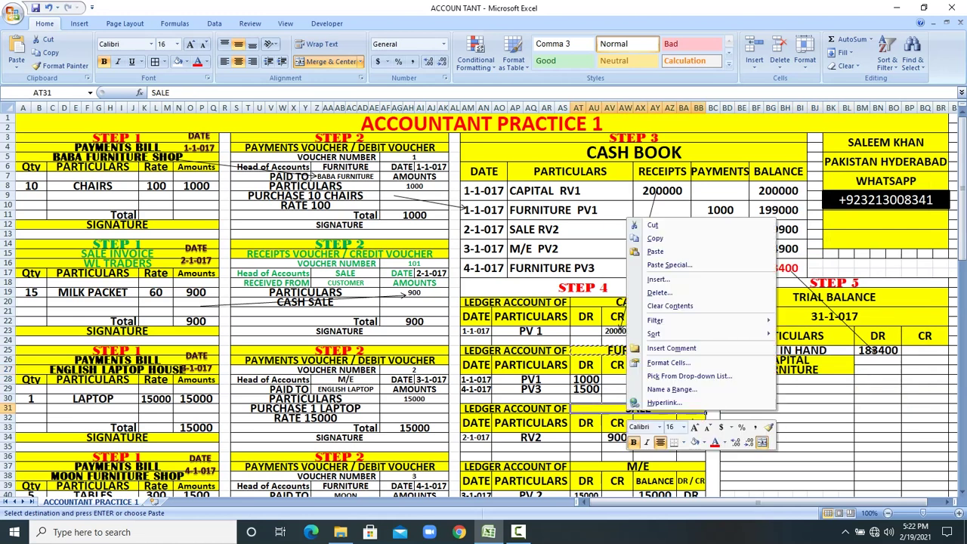
click(654, 238)
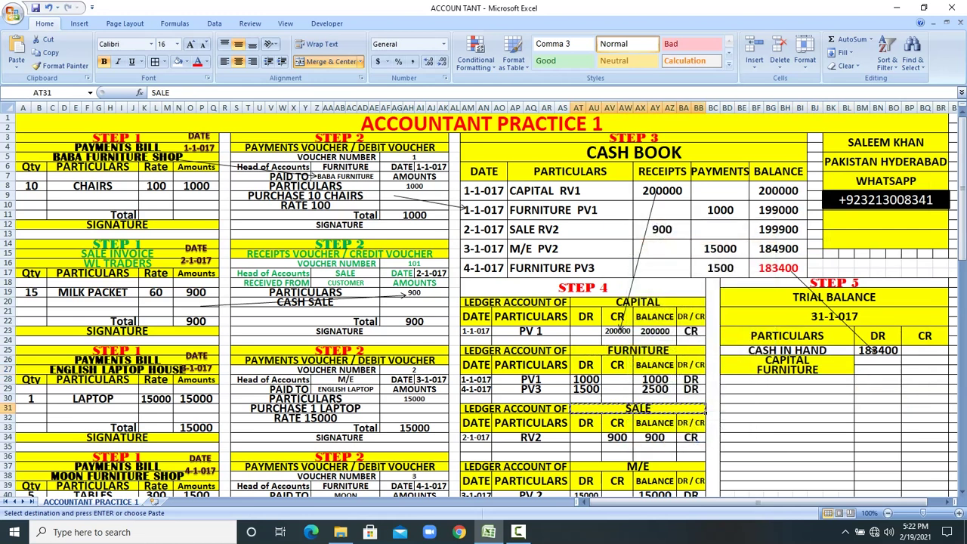
click(854, 379)
right_click(853, 380)
click(822, 219)
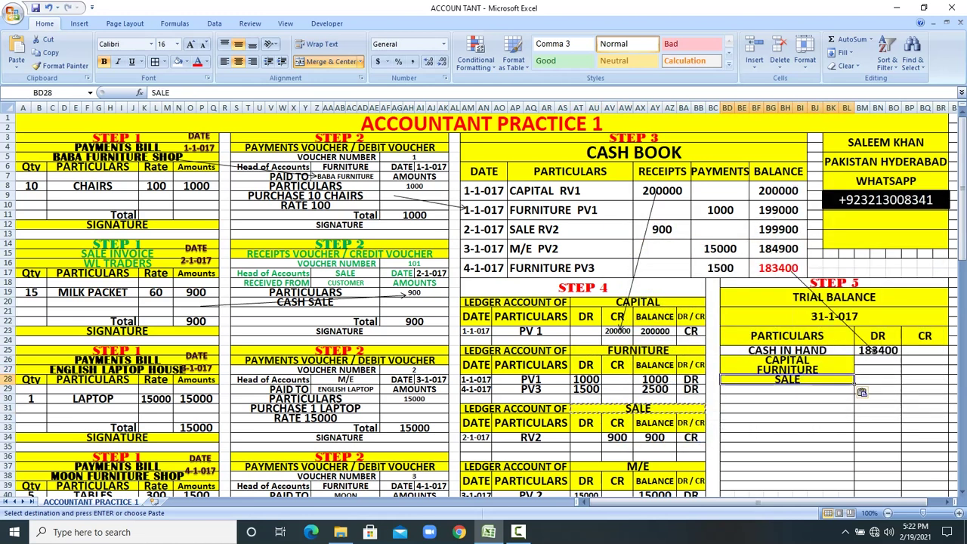
Step: Copy the M/E ledger's account name into the trial balance PARTICULARS below SALE
click(634, 466)
right_click(644, 468)
click(668, 294)
click(853, 389)
right_click(853, 390)
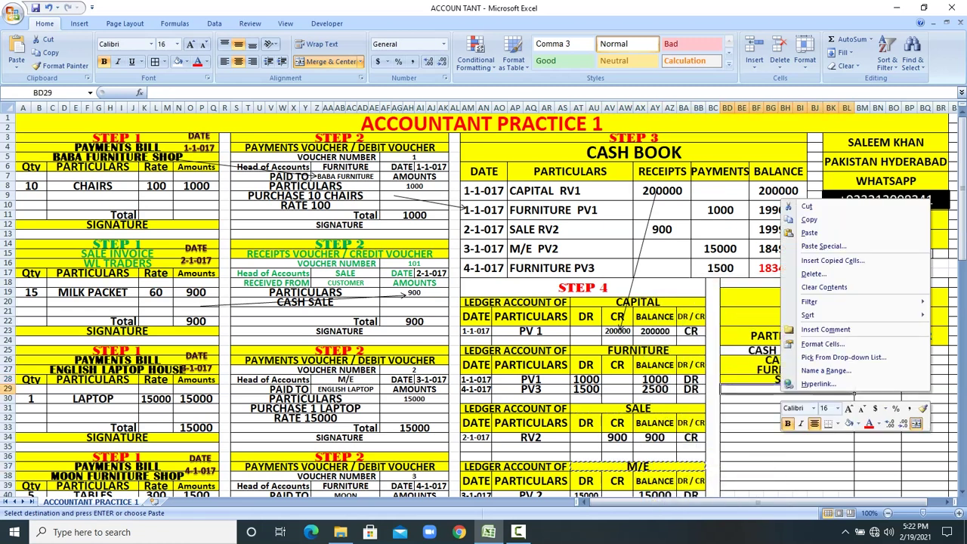
click(810, 233)
Step: Remove the yellow fill from the trial balance PARTICULARS cells from CAPITAL down to row 34 and left-align them
click(787, 427)
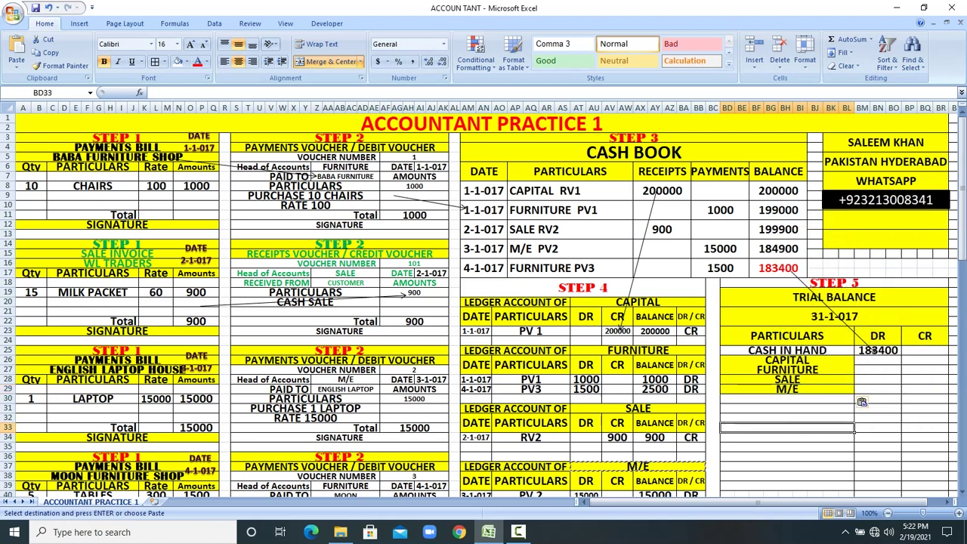
drag(785, 355, 853, 440)
click(177, 62)
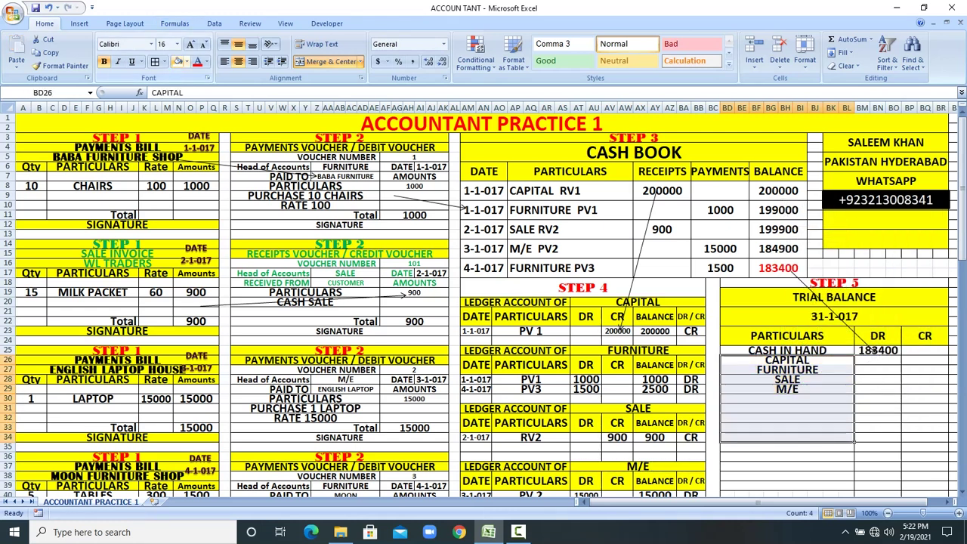
click(224, 61)
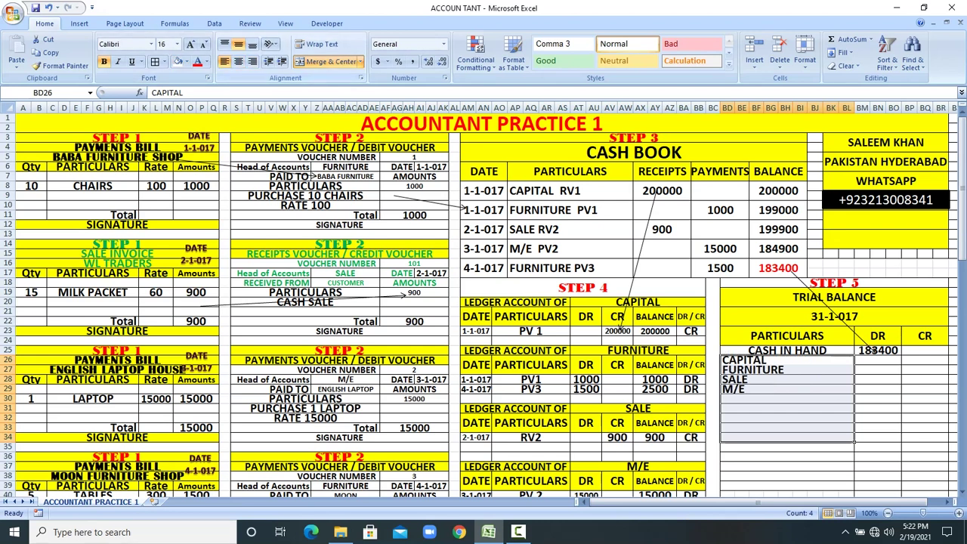
click(787, 399)
drag(787, 361, 787, 399)
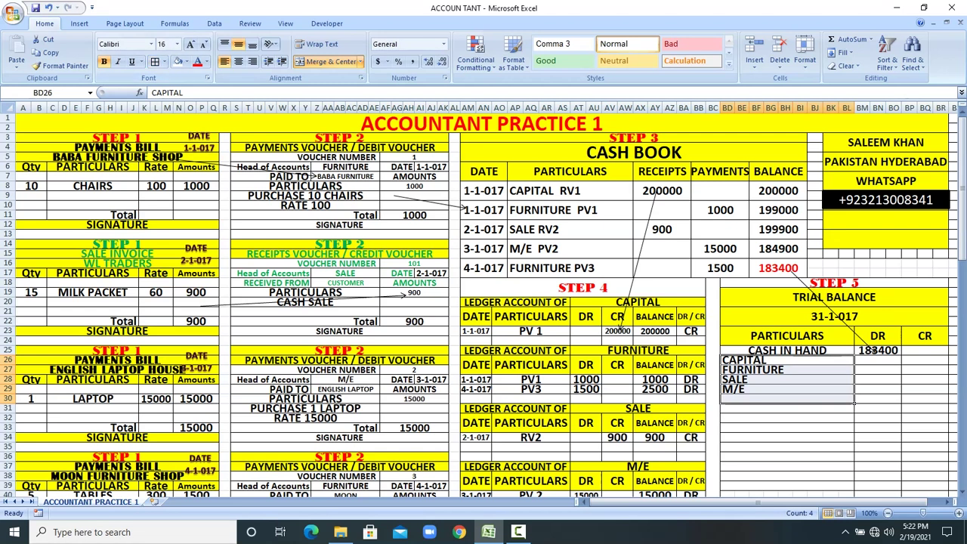
click(787, 418)
click(787, 360)
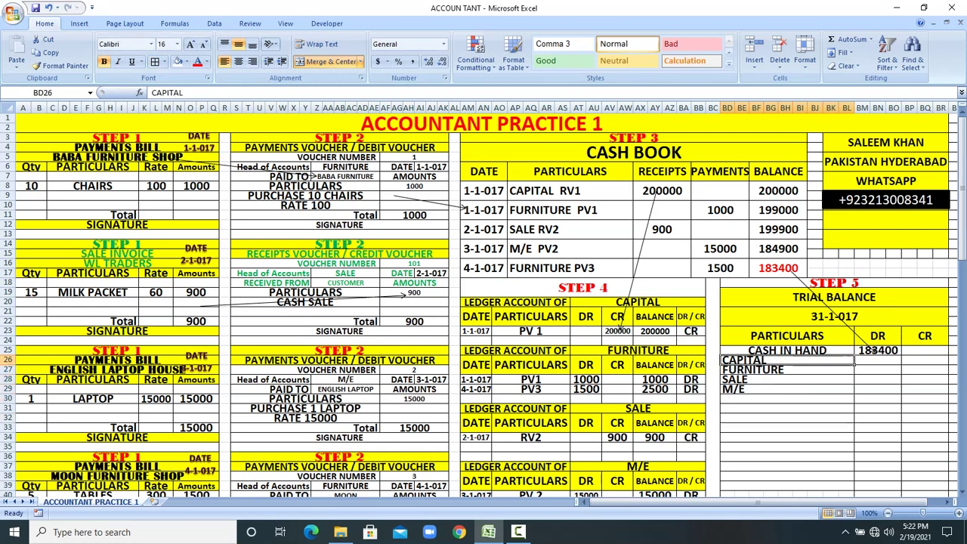
click(665, 331)
key(ctrl+c)
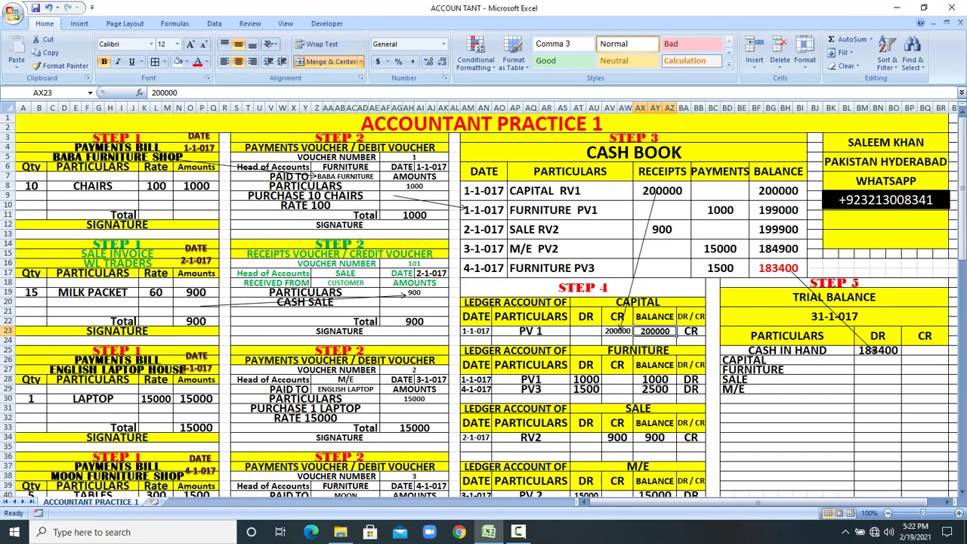
click(878, 360)
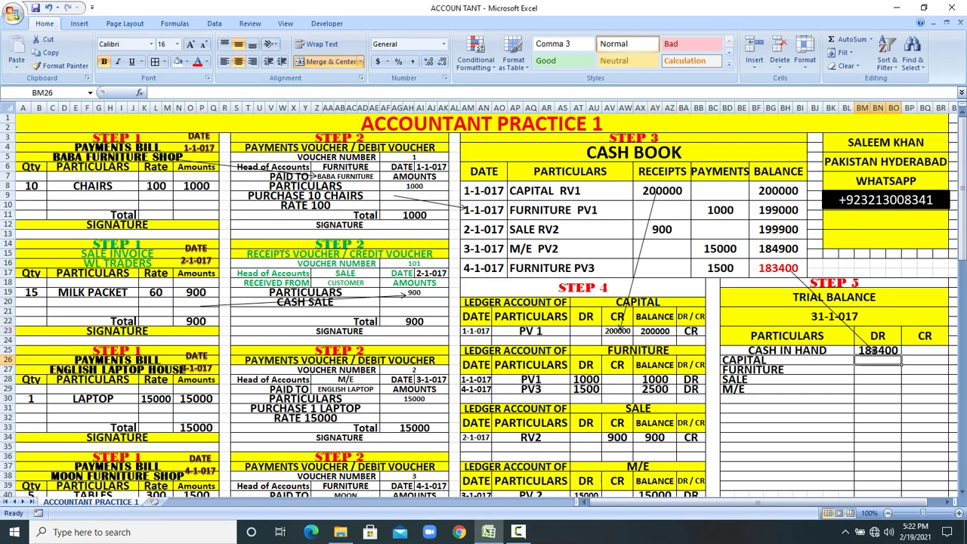
text(2000)
key(BackSpace)
key(BackSpace)
key(BackSpace)
key(BackSpace)
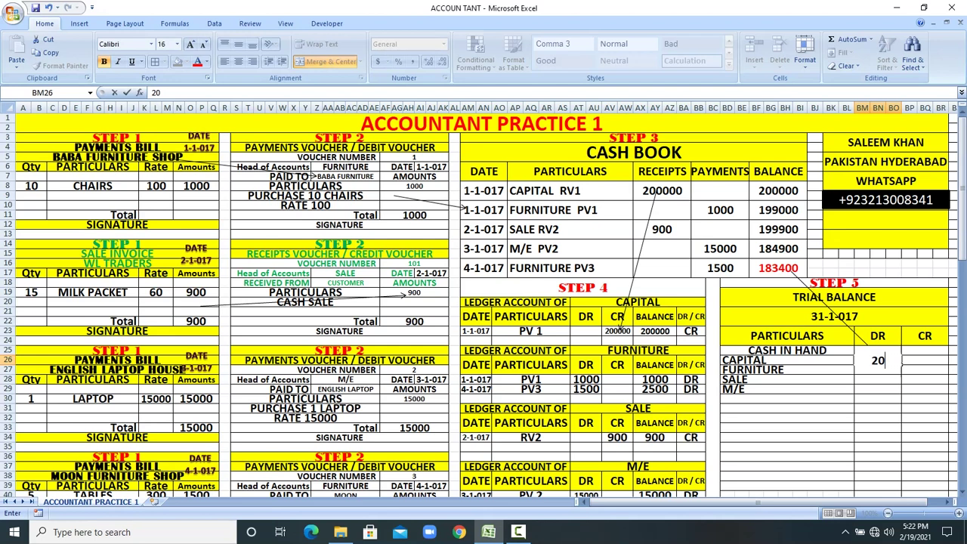
click(924, 360)
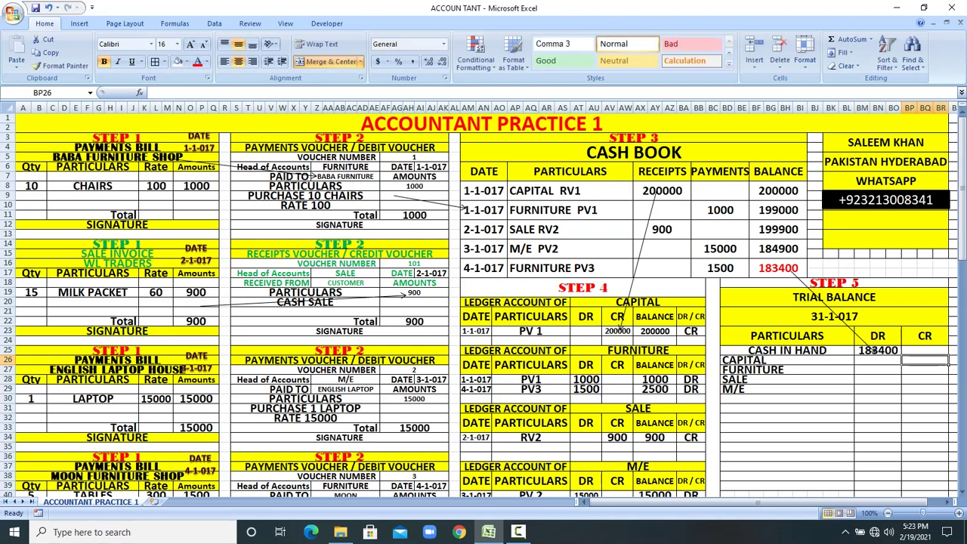
Step: Draw a straight arrow about 4.09" wide from the CAPITAL ledger's CR entry to the trial balance CR cell in the CAPITAL row
click(691, 331)
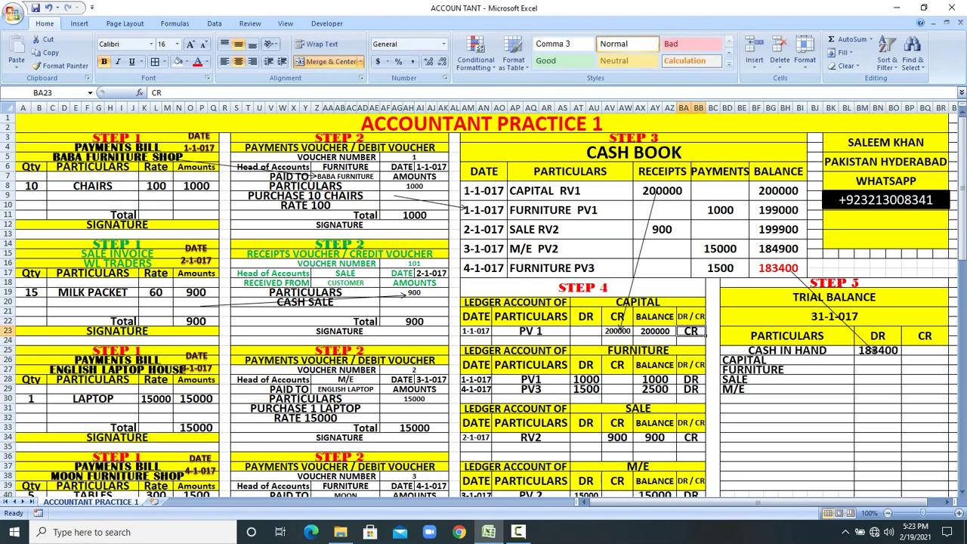
click(80, 24)
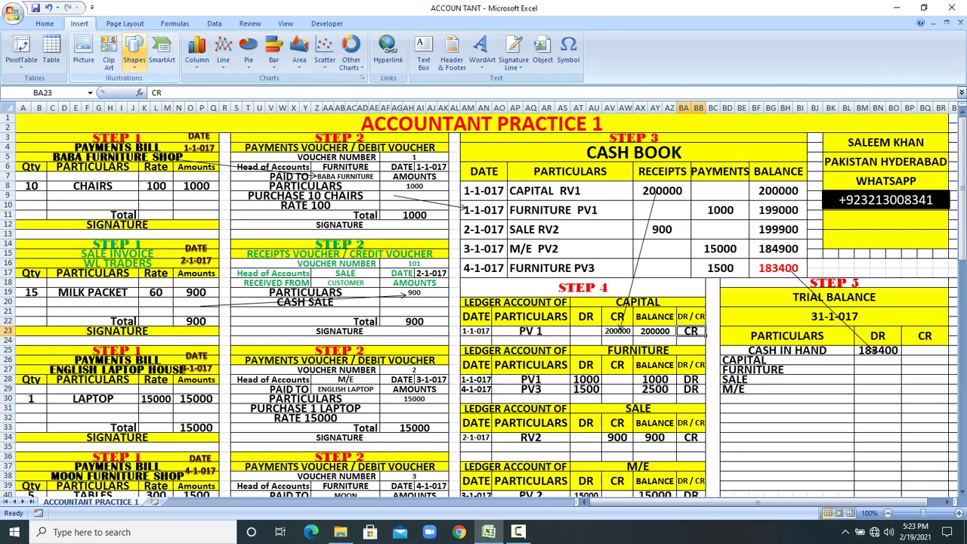
click(134, 51)
click(156, 92)
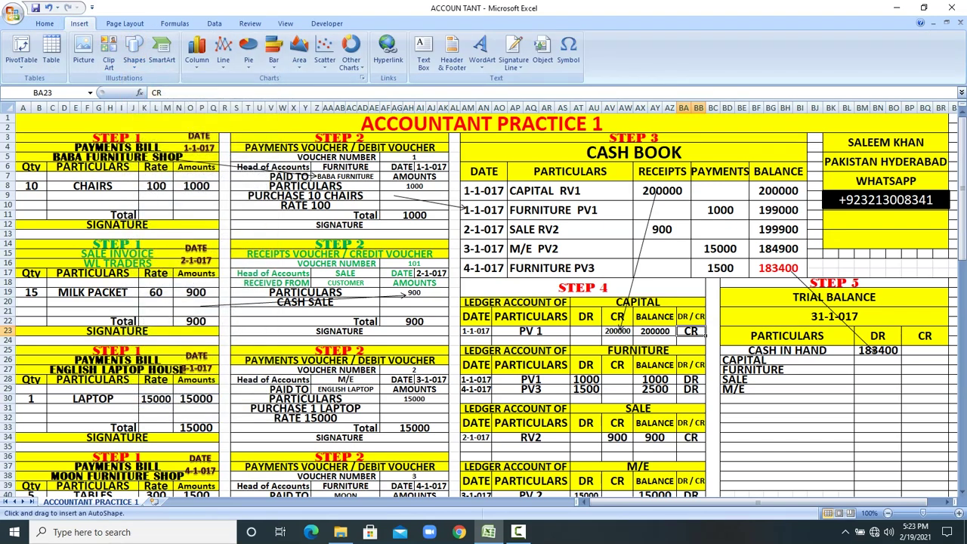
drag(705, 334, 919, 359)
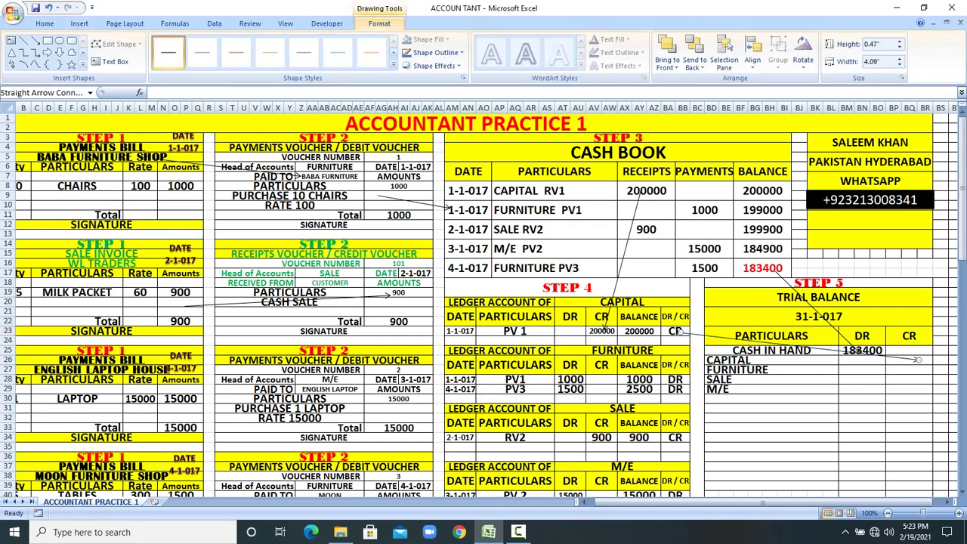
Step: Enter 200000 in the trial balance CR column for CAPITAL
click(916, 361)
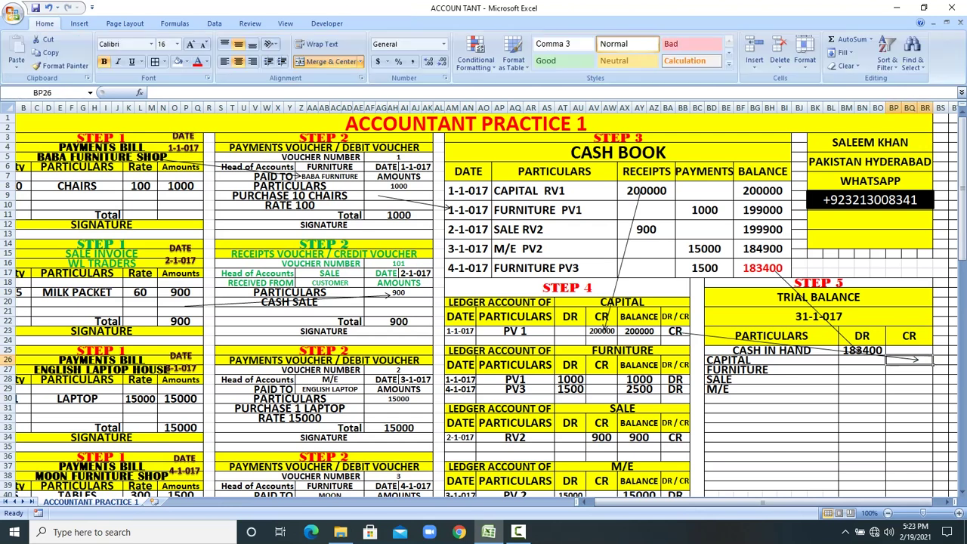
text(200000)
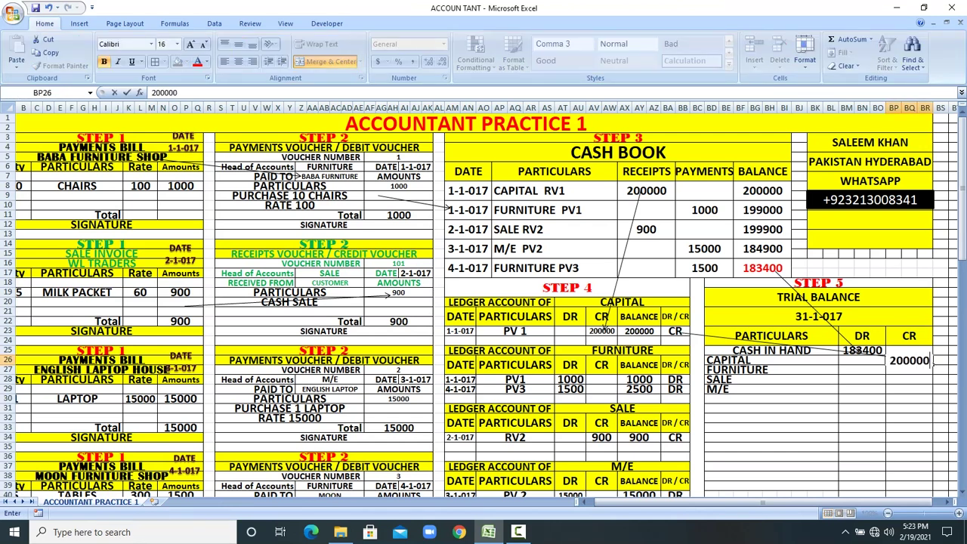
click(862, 428)
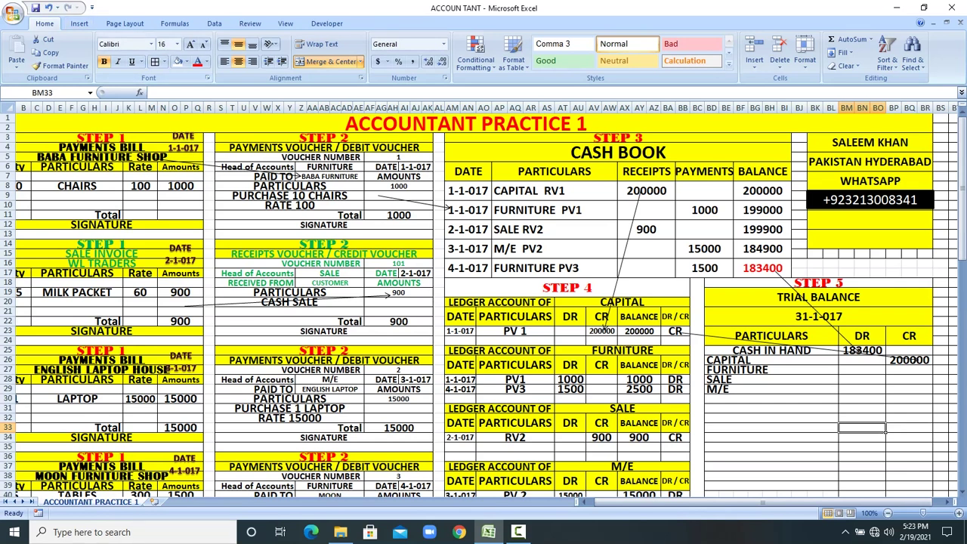
Step: Draw a straight arrow about 3.39" wide from the FURNITURE ledger's final balance to the trial balance DR cell in the FURNITURE row
click(80, 23)
click(133, 52)
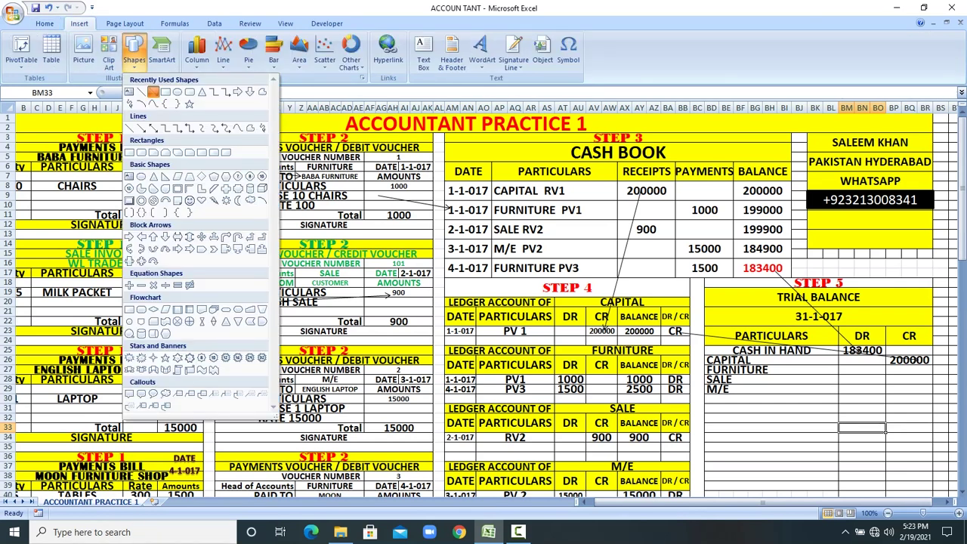
click(153, 91)
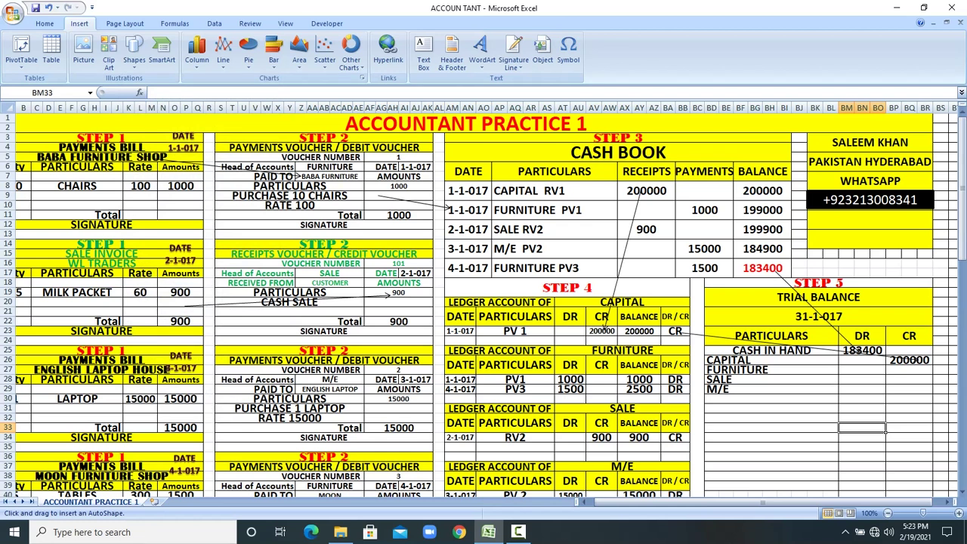
drag(724, 379, 851, 369)
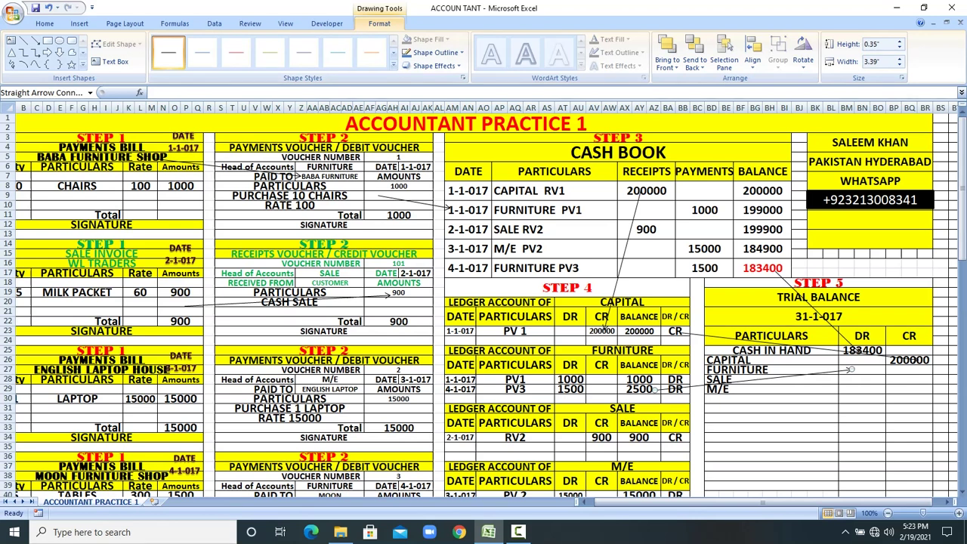
Step: Enter 2500 in the trial balance DR column for FURNITURE
click(850, 370)
text(2500)
key(Return)
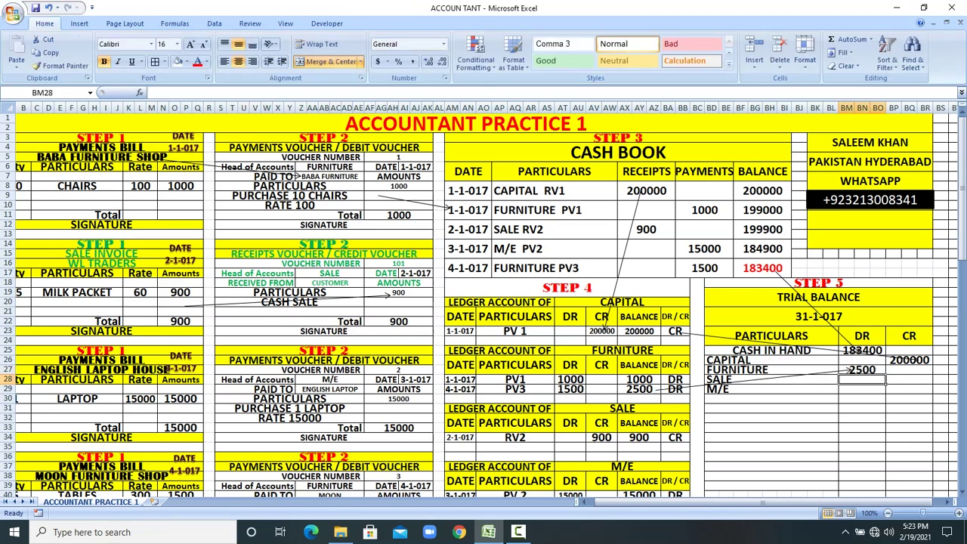
click(654, 409)
right_click(654, 411)
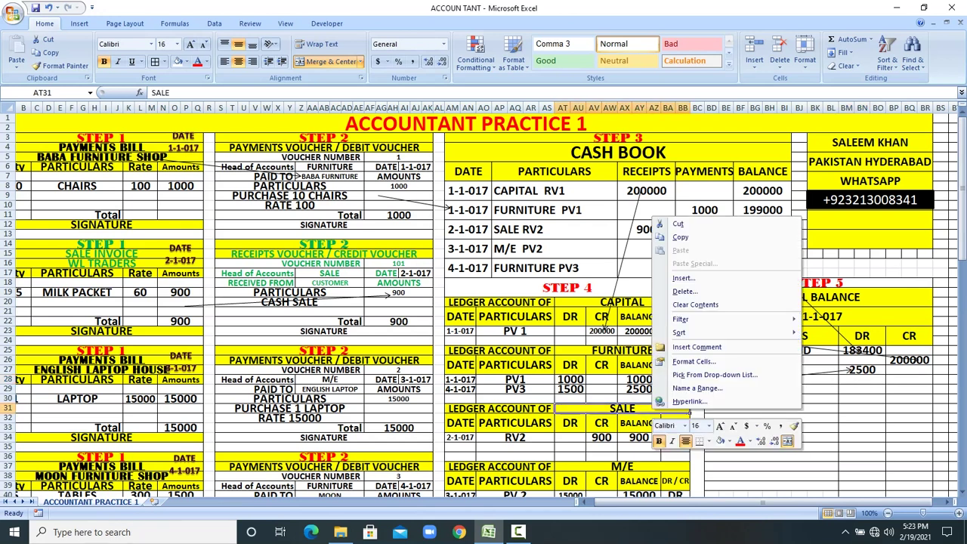
click(680, 237)
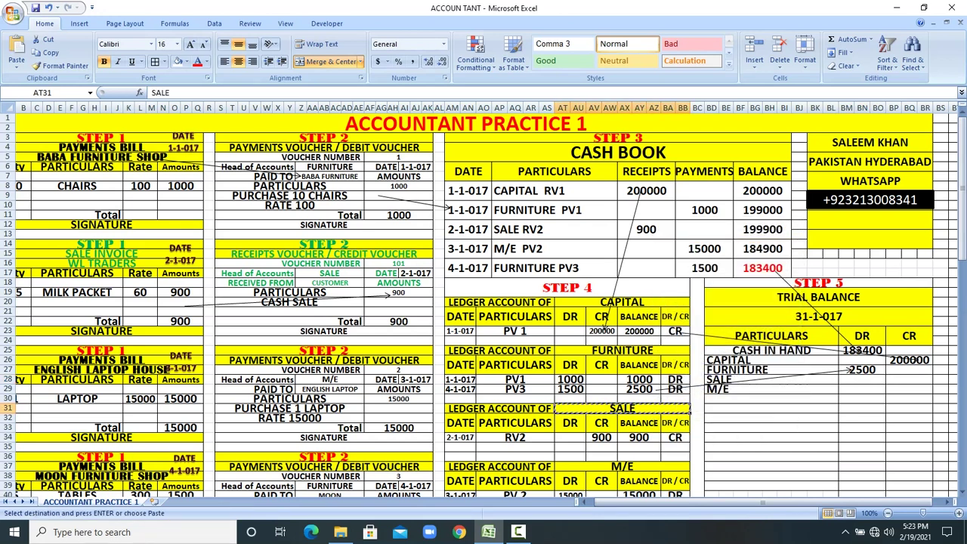
key(Escape)
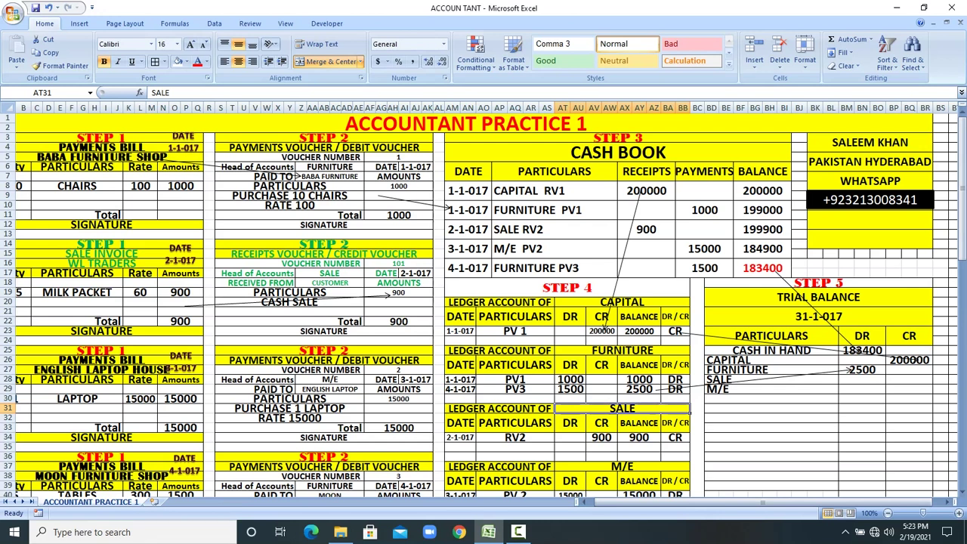
Step: Enter the SALE ledger's credit balance of 900 in the trial balance CR column for SALE
click(674, 437)
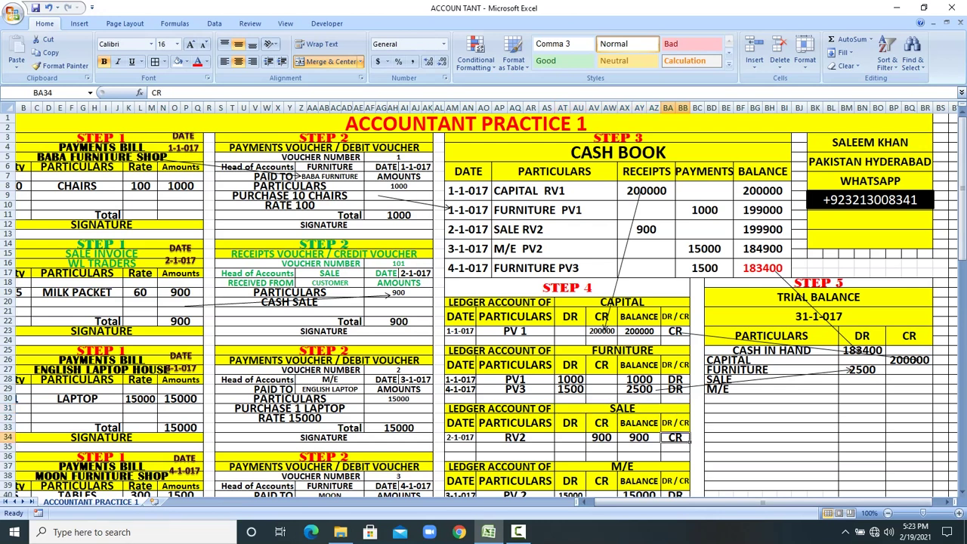
click(639, 438)
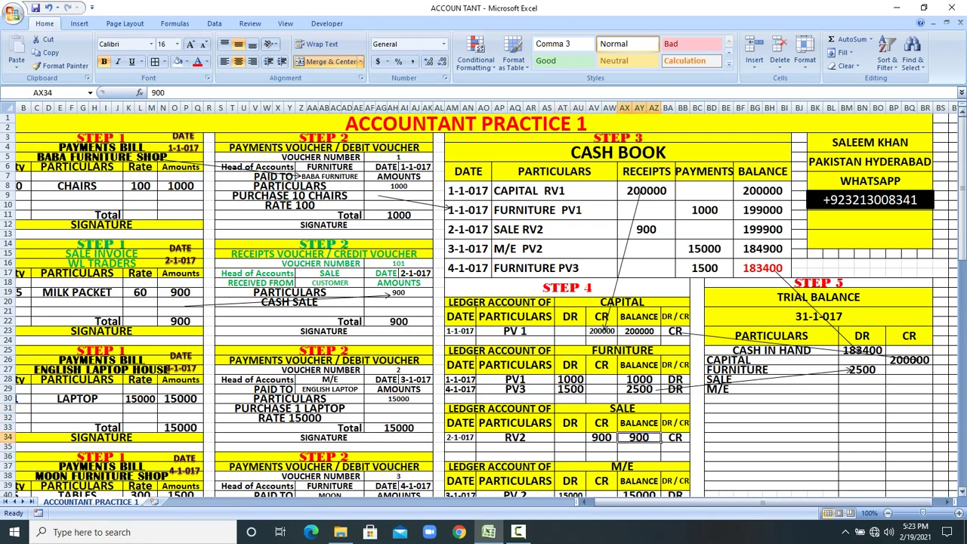
click(908, 379)
text(900)
key(Return)
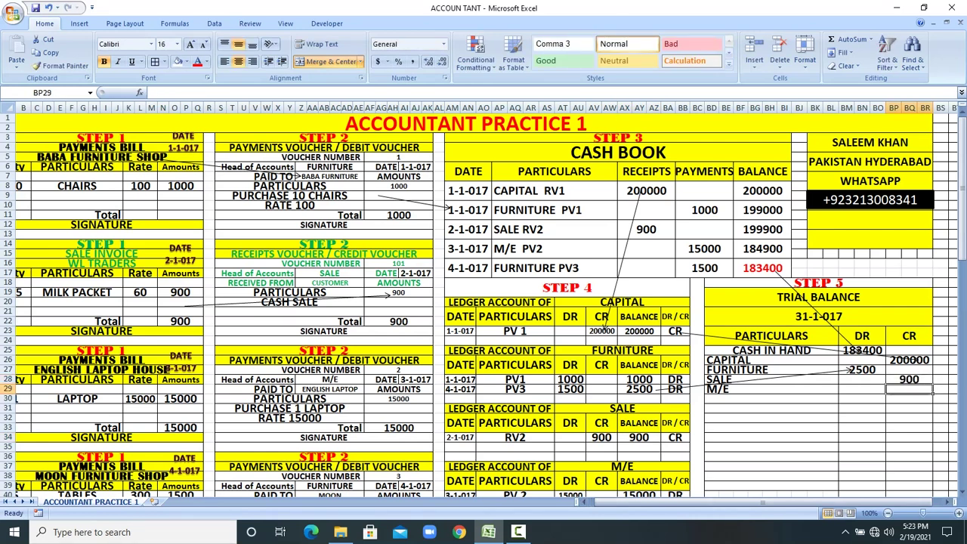
Step: Enter the M/E ledger's debit balance of 15000 in the trial balance DR column for M/E
scroll(483, 302, down, 2)
click(639, 428)
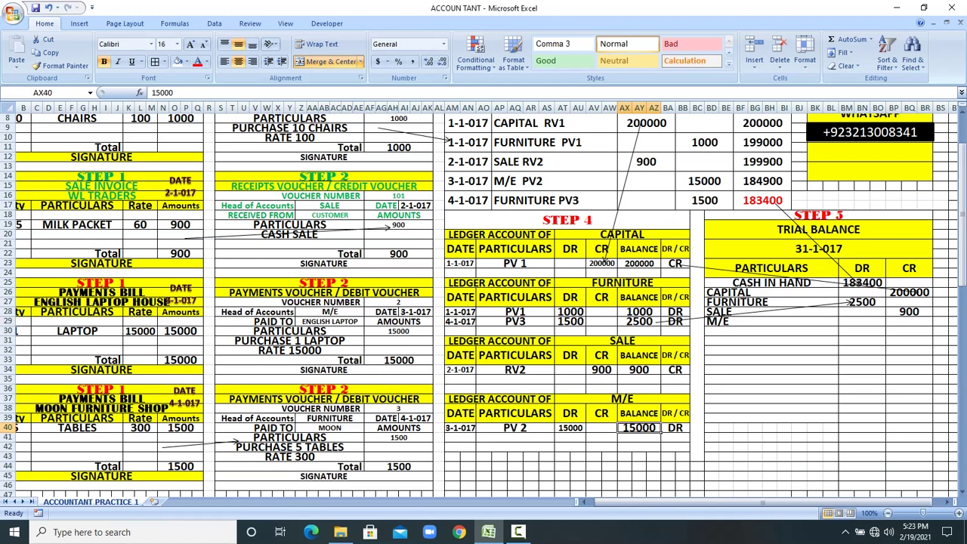
drag(676, 428, 639, 429)
scroll(639, 428, up, 3)
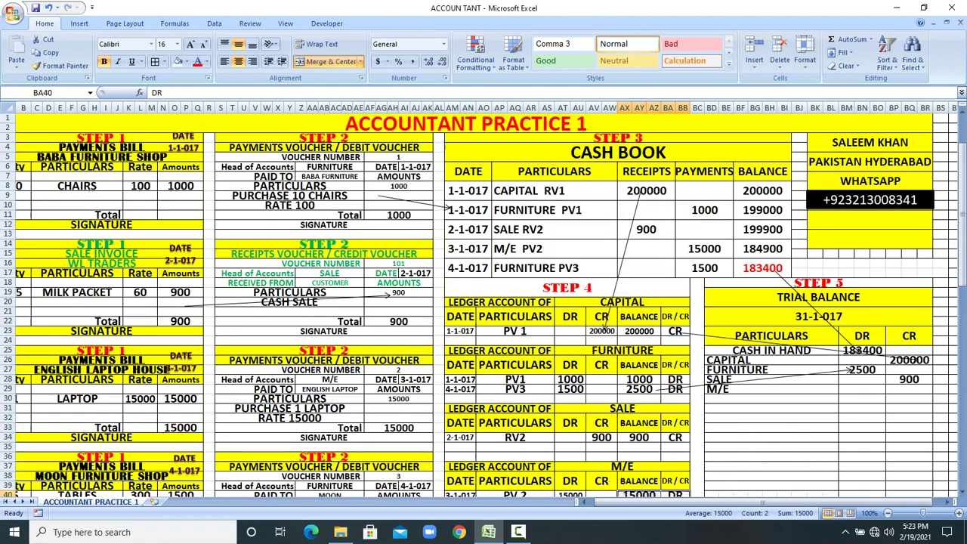
click(862, 389)
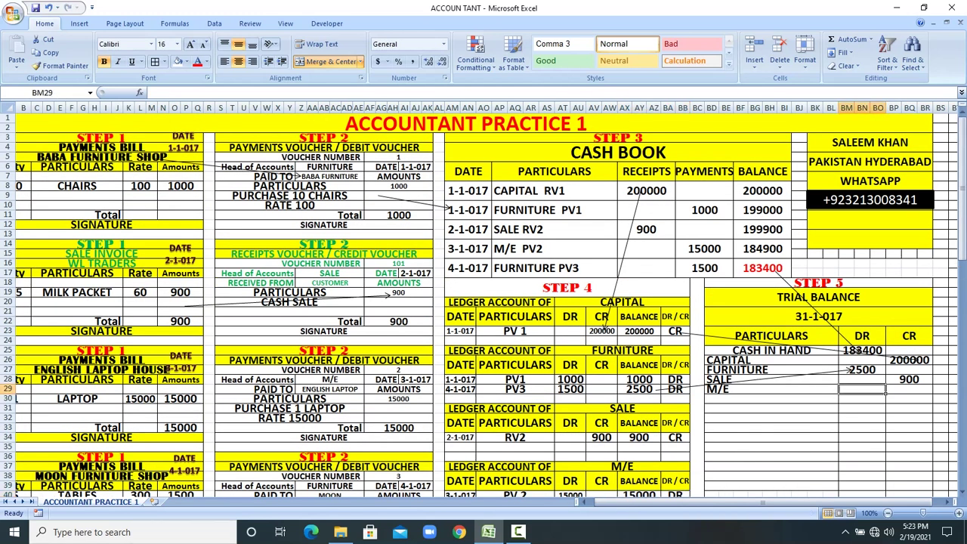
text(15000)
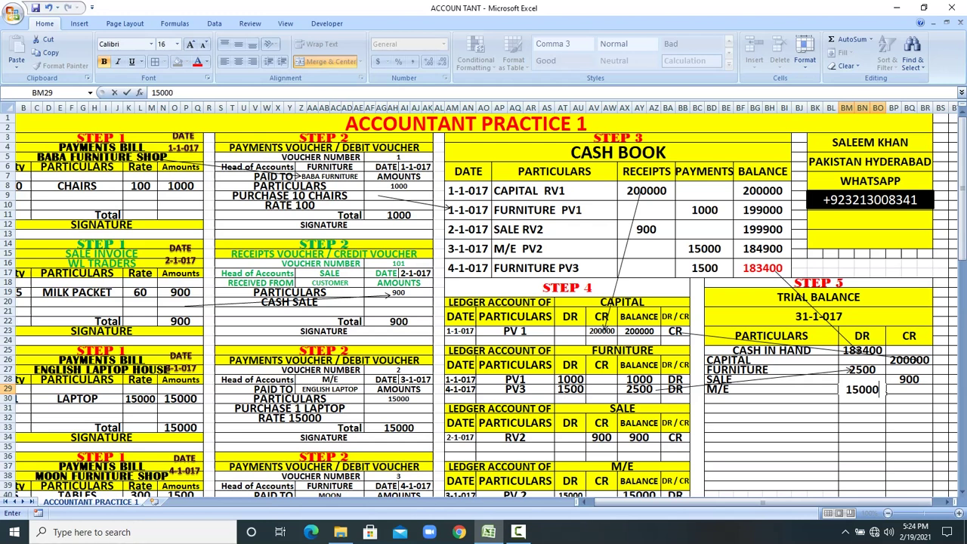
key(Return)
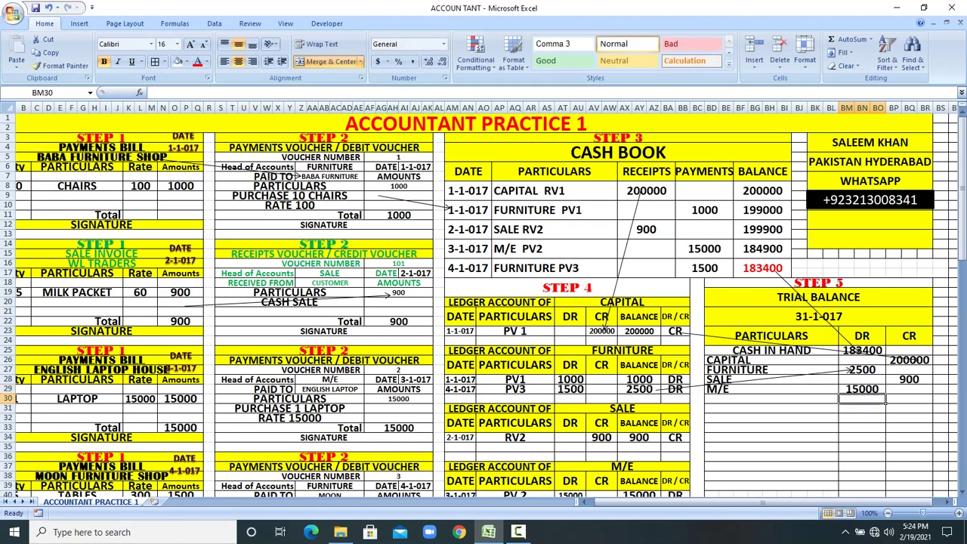
Step: Total the trial balance DR and CR columns in row 34 with AutoSum
drag(861, 350, 861, 441)
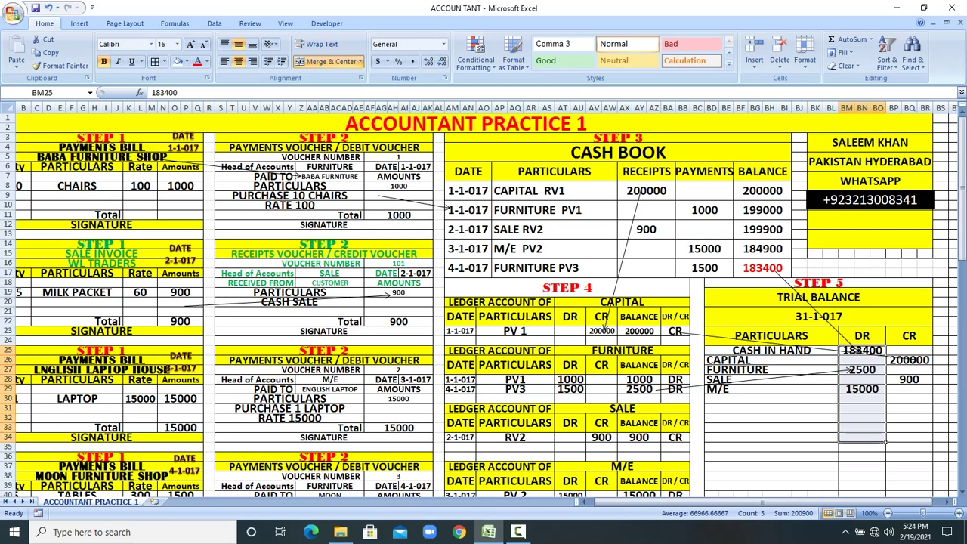
click(850, 40)
click(909, 360)
drag(908, 360, 909, 438)
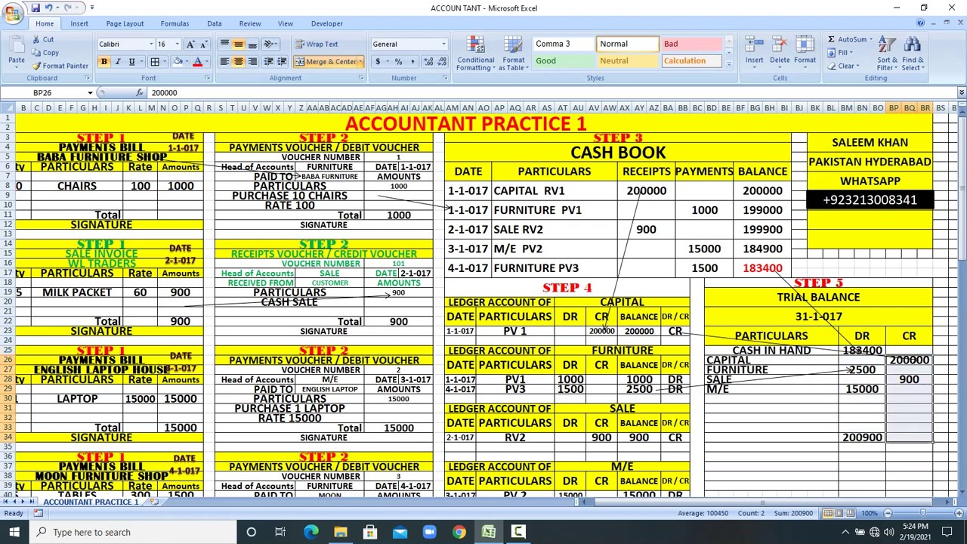
click(849, 39)
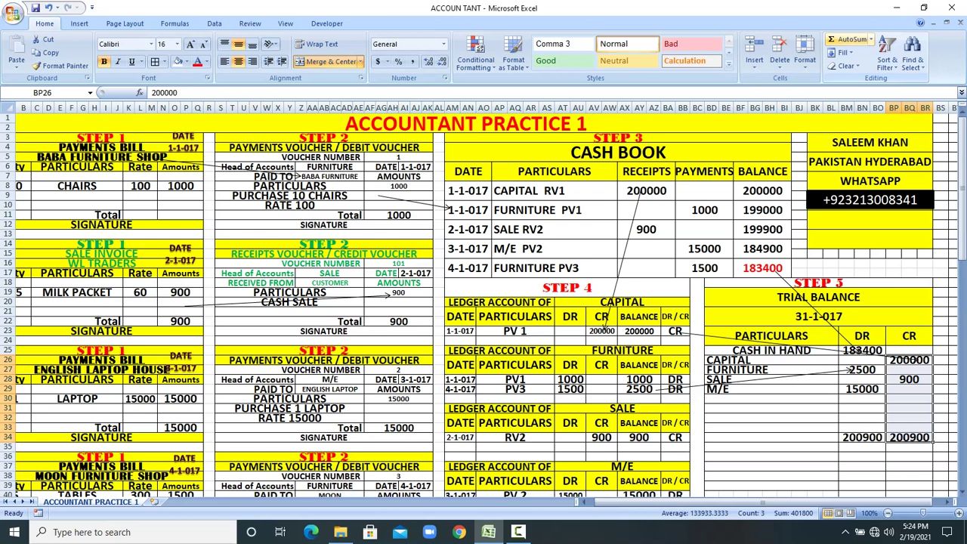
Step: Apply a Thick Box Border to the DR and CR total cells in row 34 of the trial balance
click(862, 467)
click(861, 437)
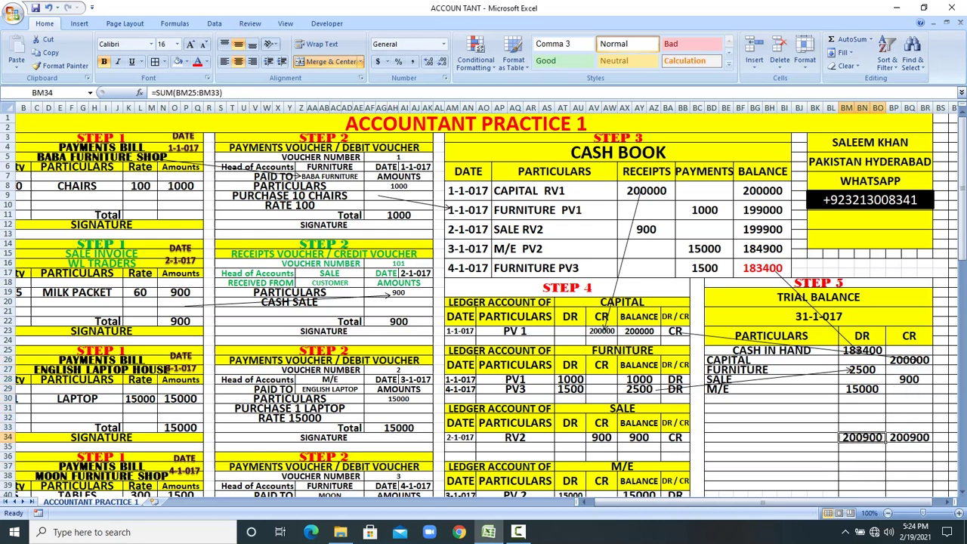
click(163, 62)
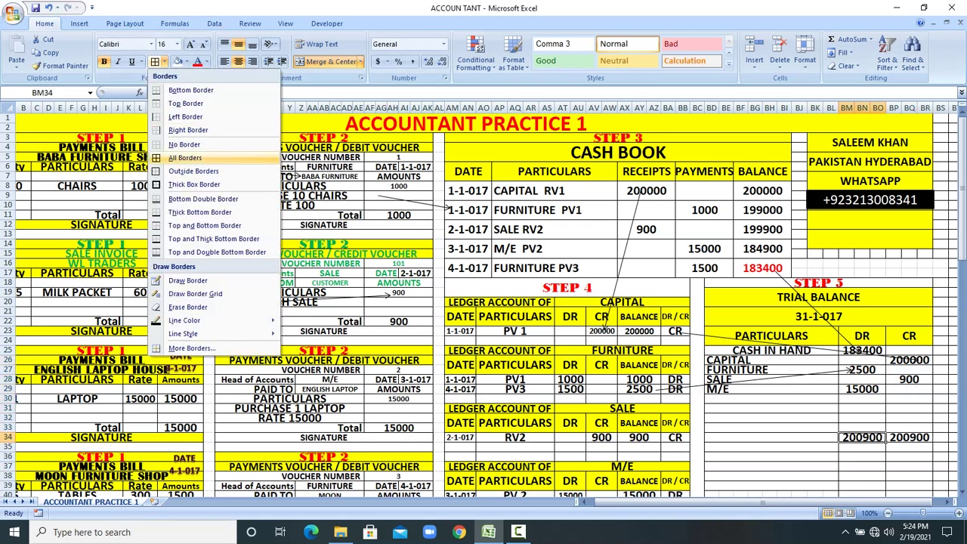
click(194, 184)
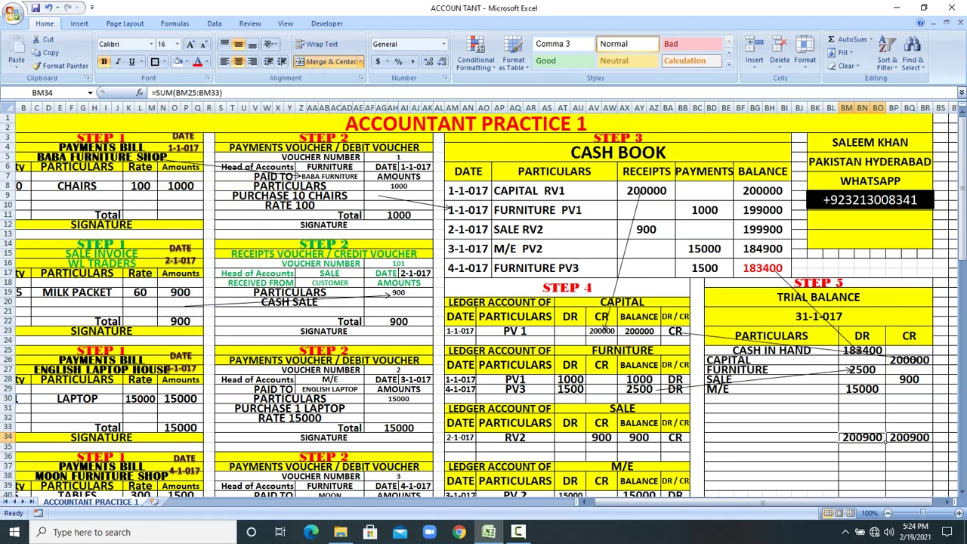
click(929, 442)
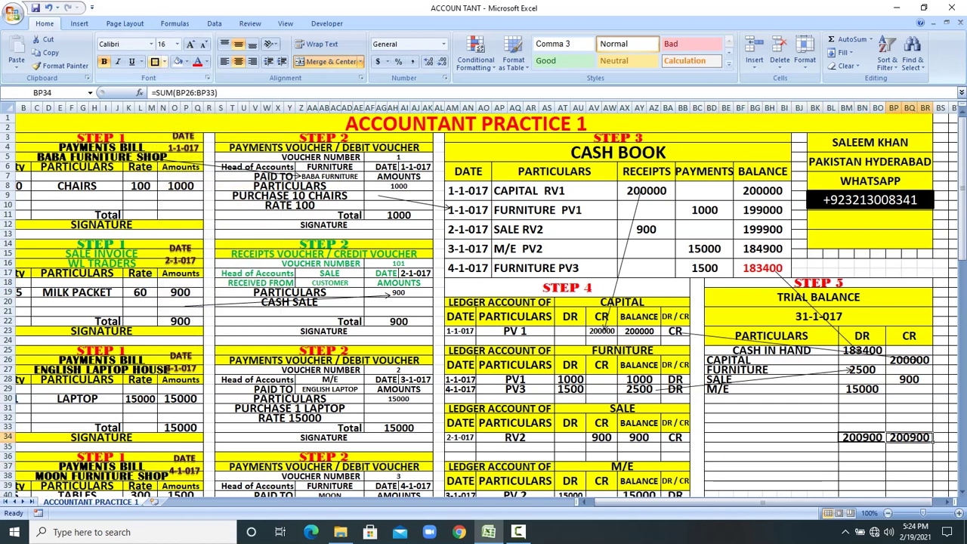
click(771, 467)
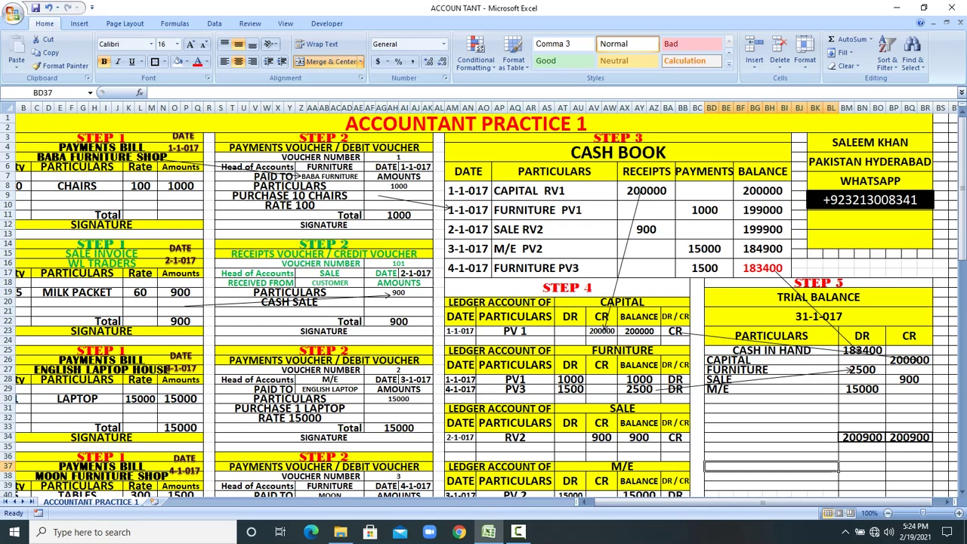
scroll(483, 305, down, 2)
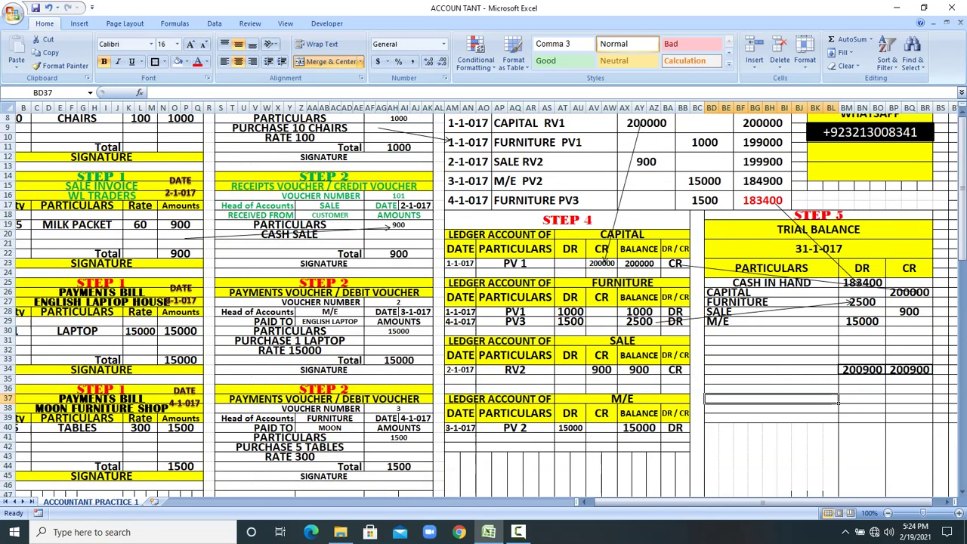
scroll(483, 306, up, 2)
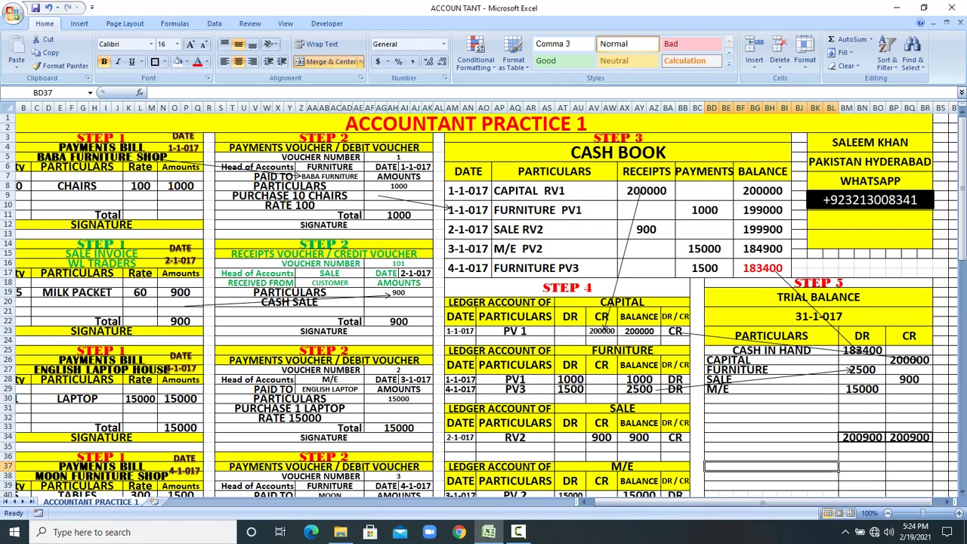